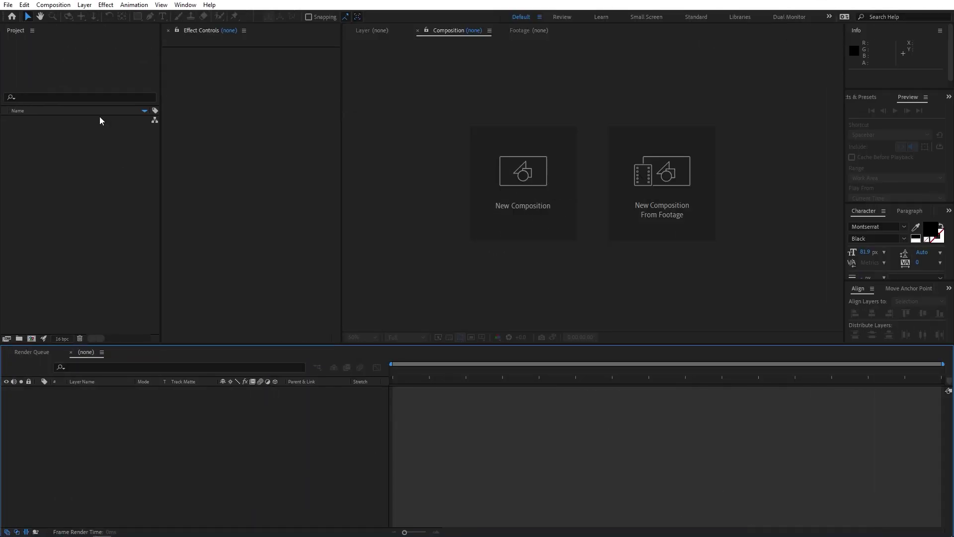
- Create a 1920x1080, 30 fps, 10-second composition named Main that uses the Cinema 4D renderer
click(51, 5)
click(62, 19)
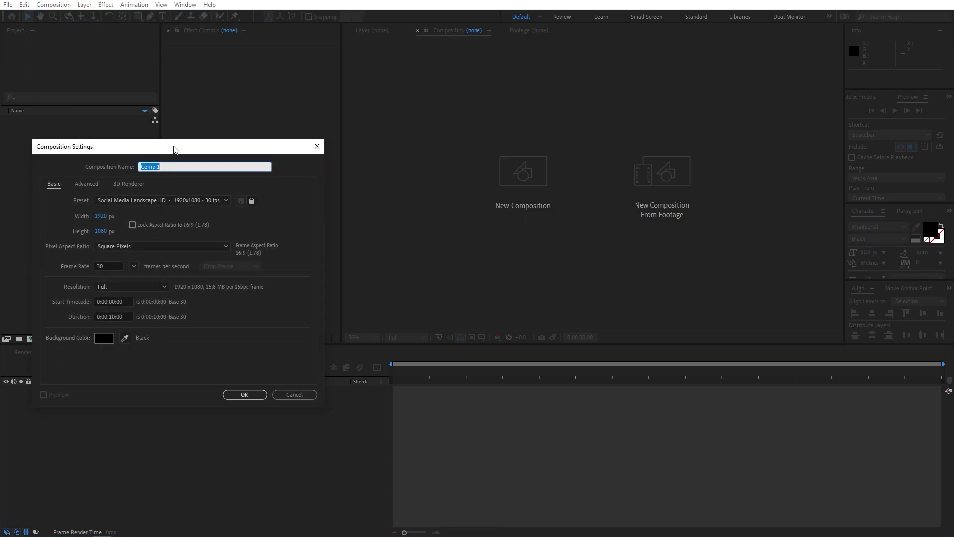
text(Main)
click(62, 254)
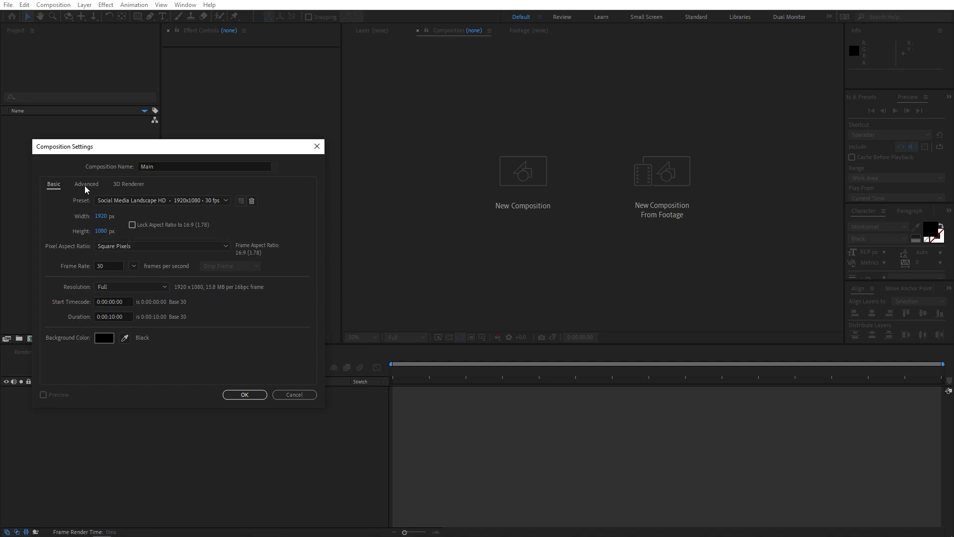
click(128, 185)
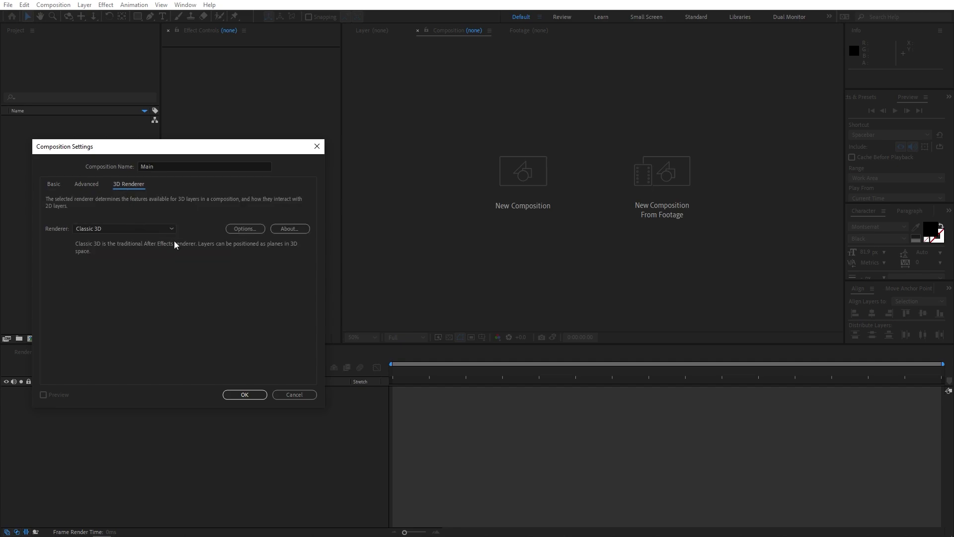
click(144, 229)
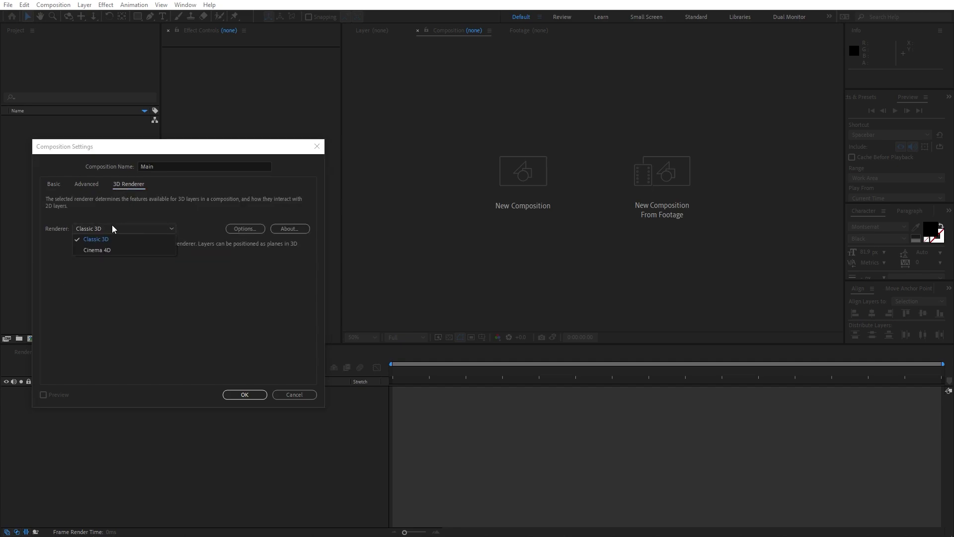
click(100, 249)
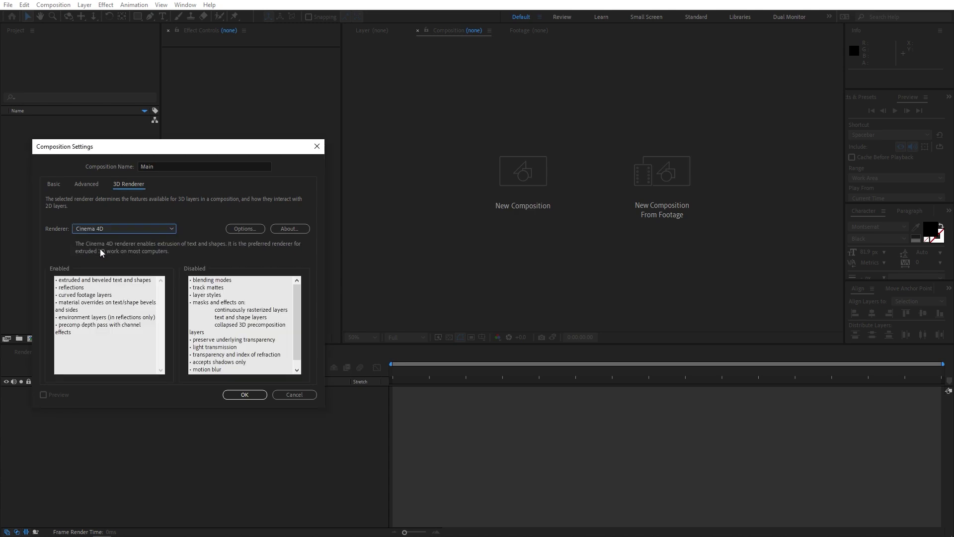
click(246, 393)
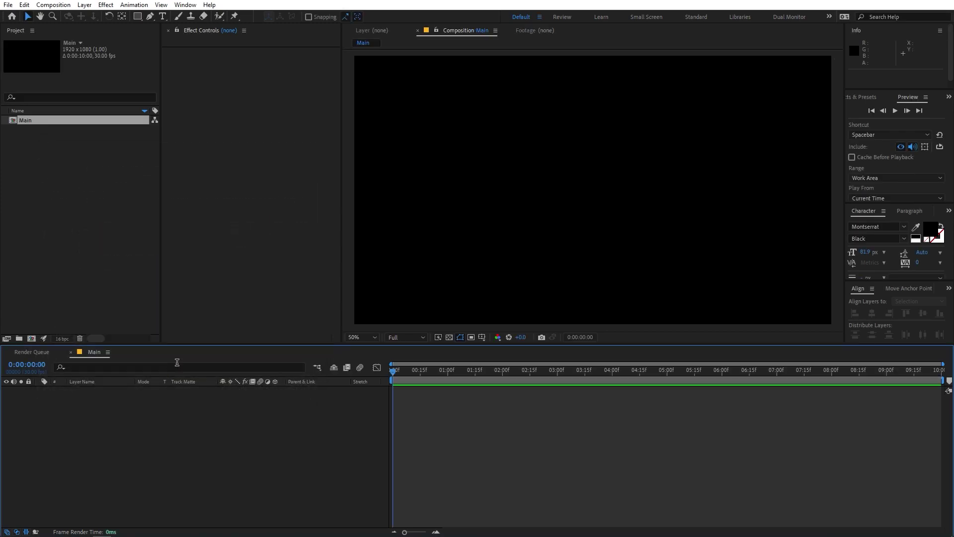
- Add a full-frame solid layer in red FF0000 as the background of the Main composition
right_click(121, 482)
mouse_move(202, 363)
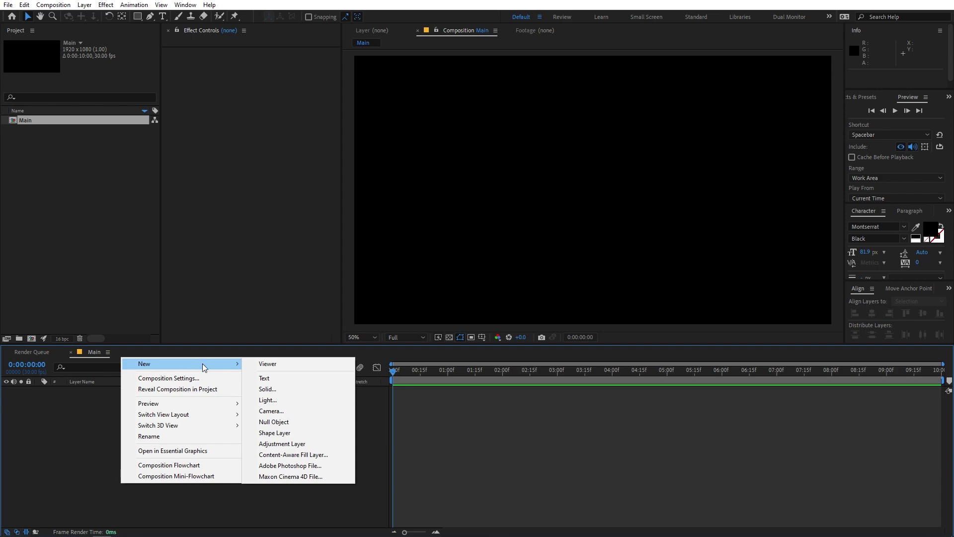
click(330, 391)
click(114, 173)
text(ff0000)
key(Return)
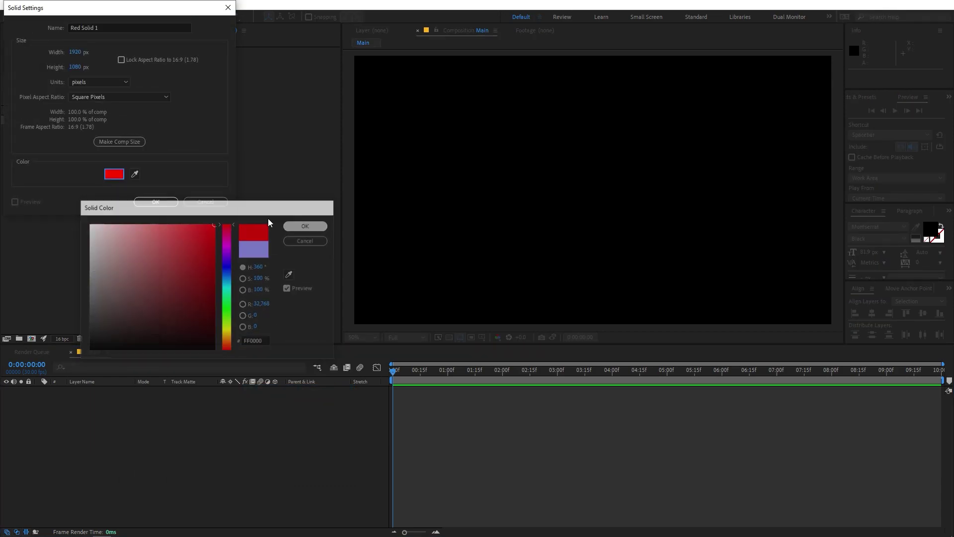
click(151, 202)
click(48, 205)
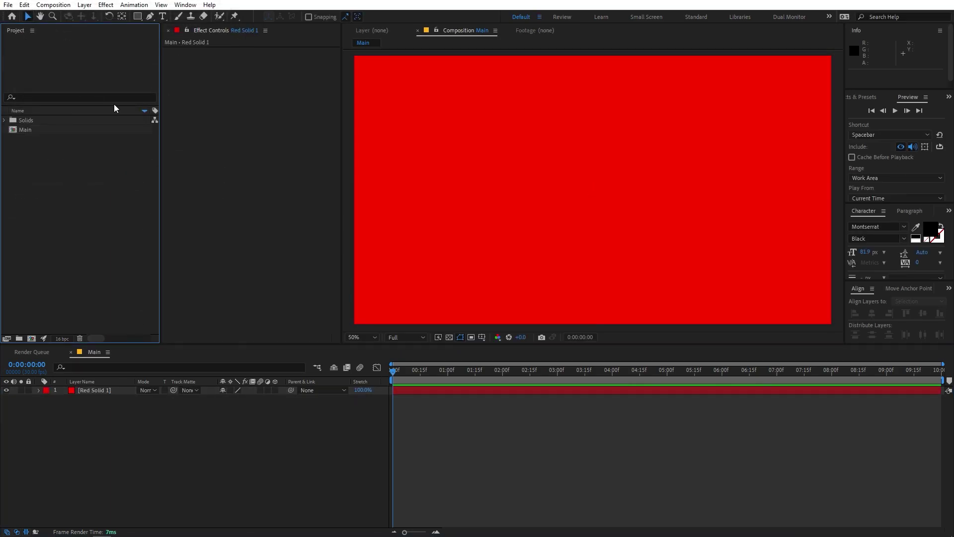
- Create a text layer containing the letter "B" and scale it up to 398%
click(163, 17)
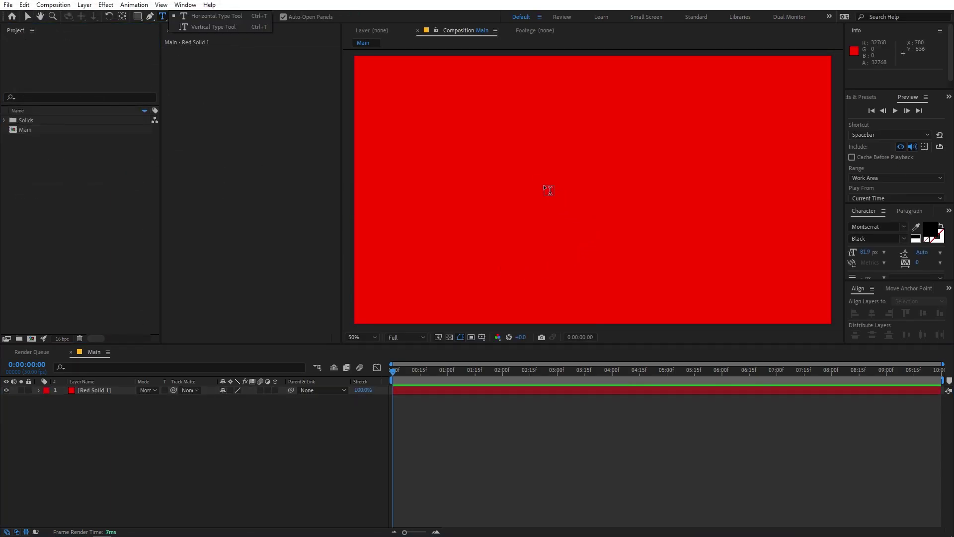
click(549, 189)
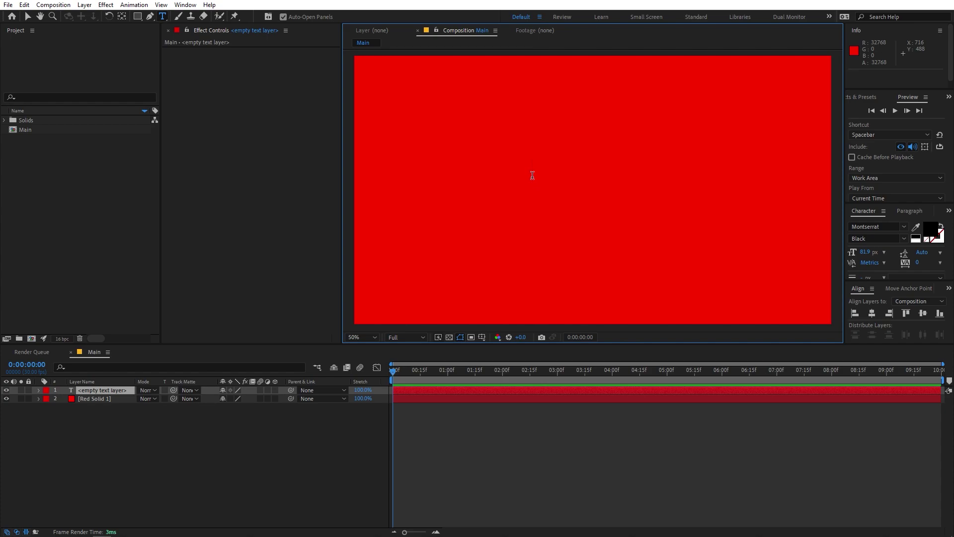
text(B)
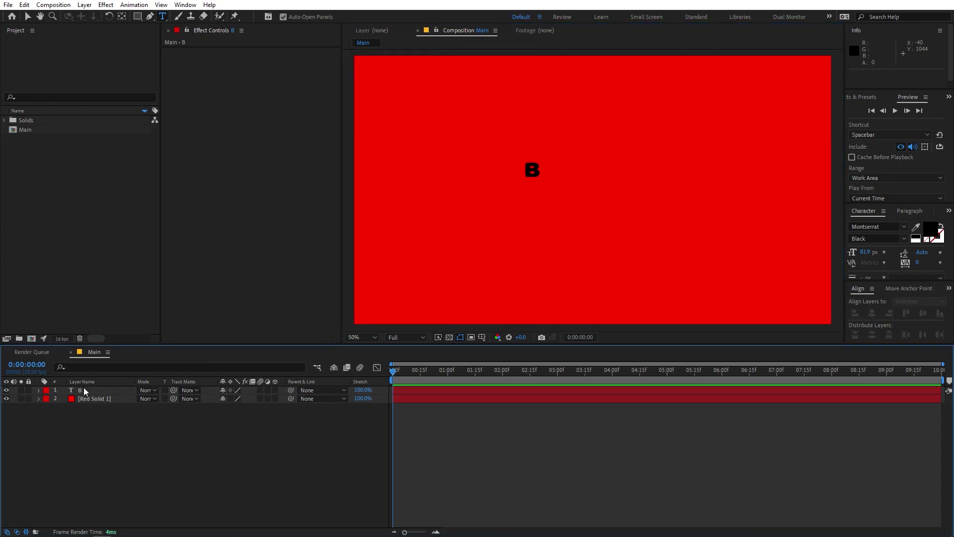
click(84, 387)
key(s)
drag(234, 398, 388, 395)
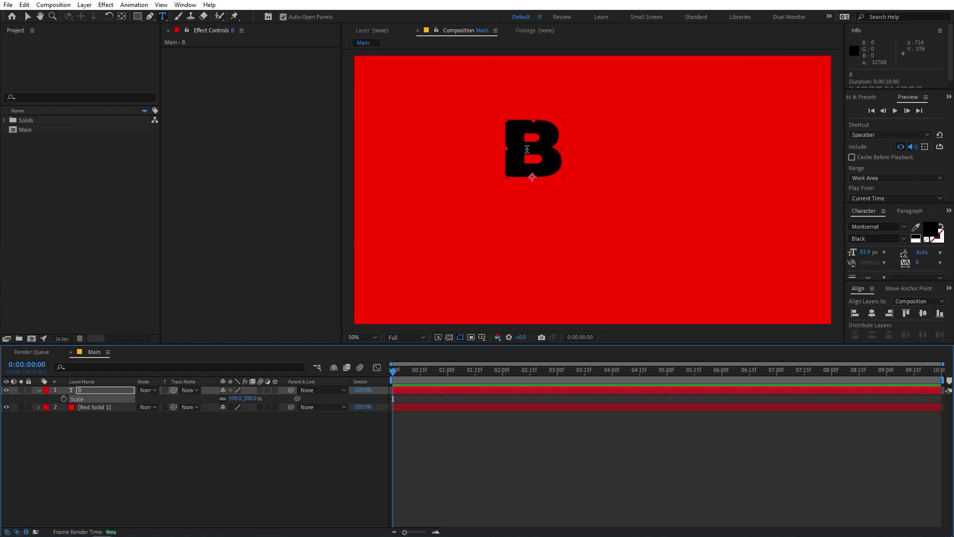
- Move the B layer's anchor point to the letter's center and center the layer horizontally and vertically in the composition
click(120, 392)
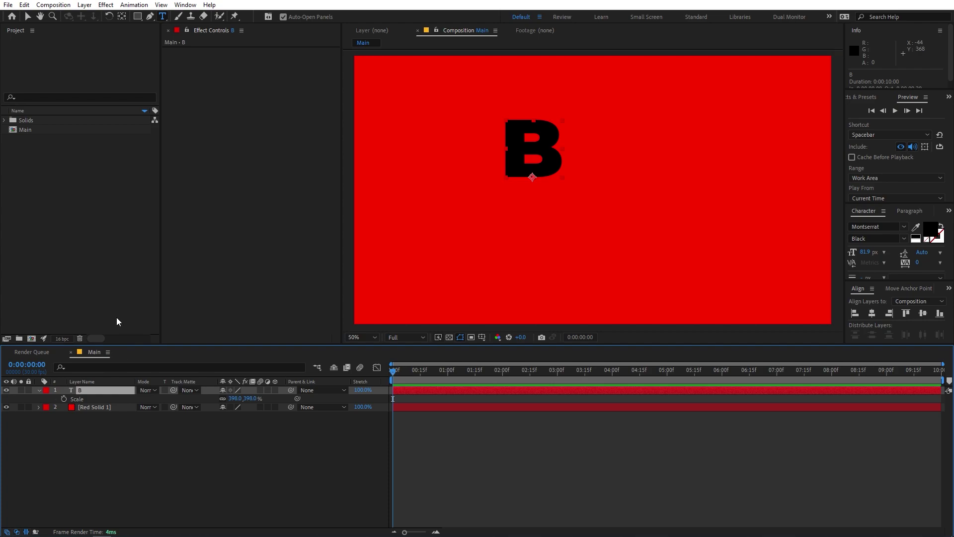
click(121, 16)
drag(533, 177, 531, 156)
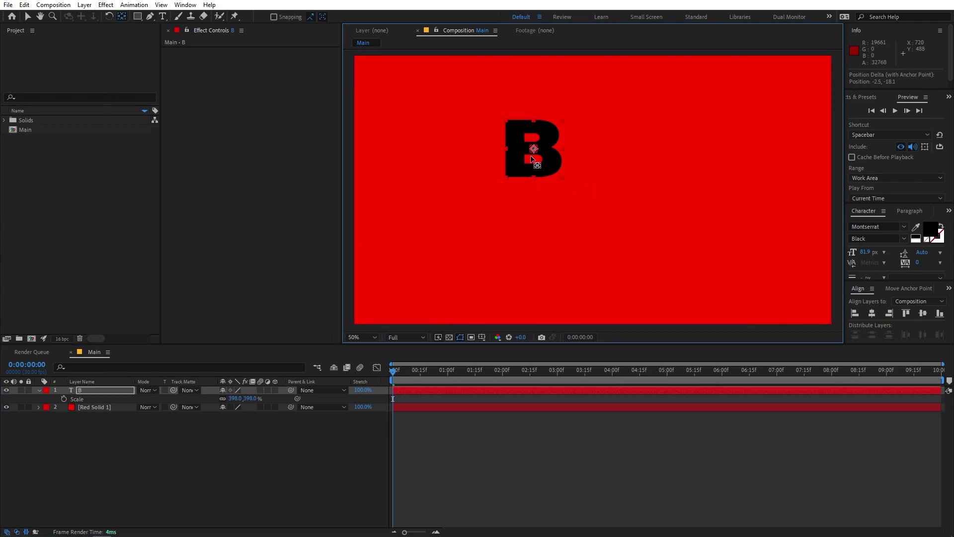
click(109, 390)
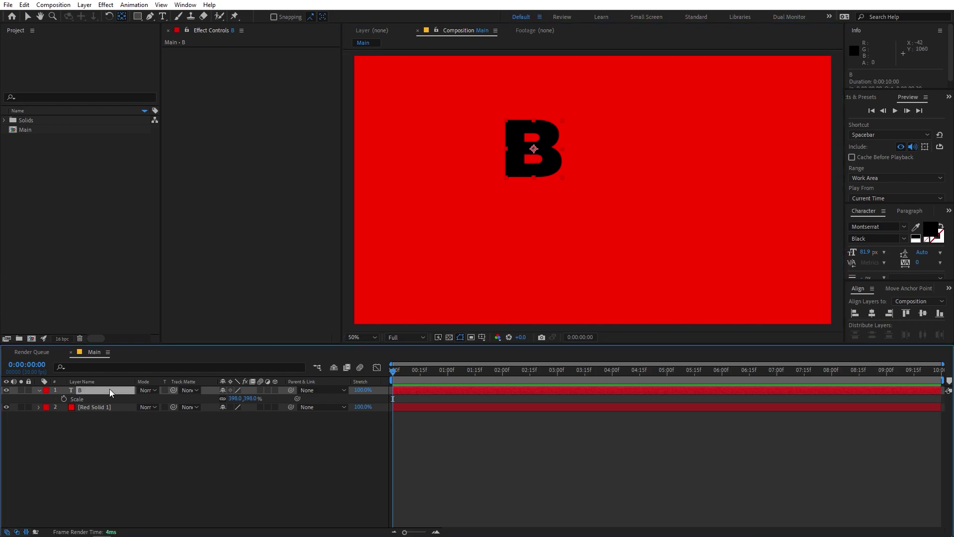
click(922, 314)
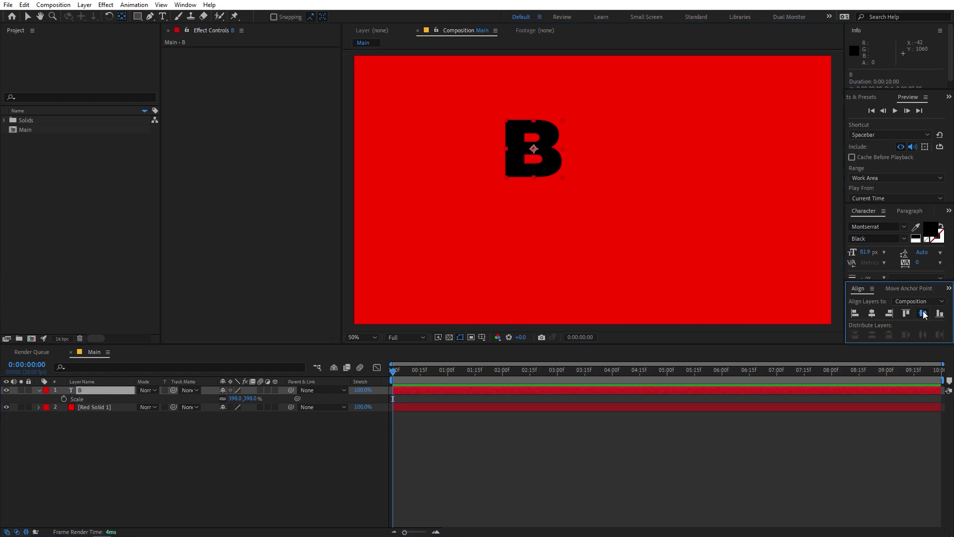
click(871, 314)
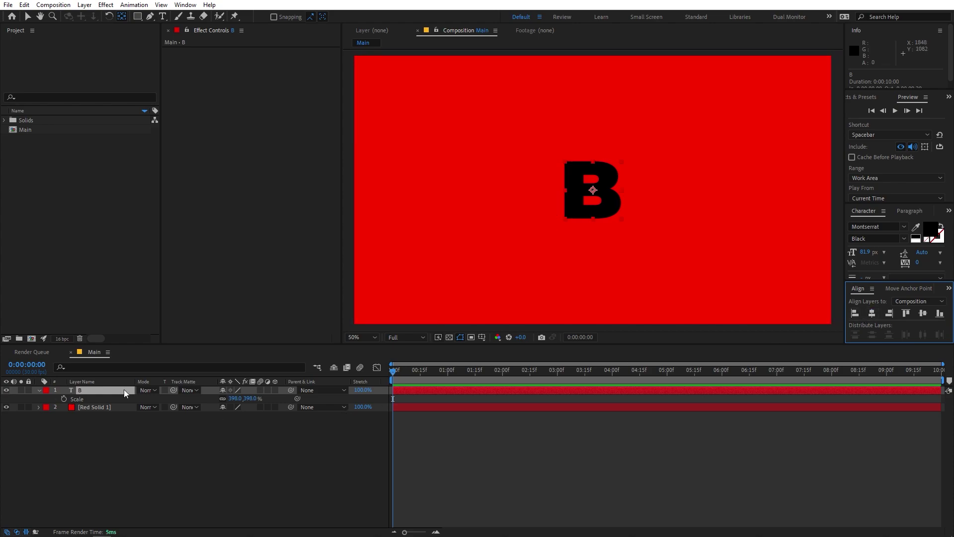
- Make the B text layer a 3D layer and enable per-character 3D for it
click(275, 391)
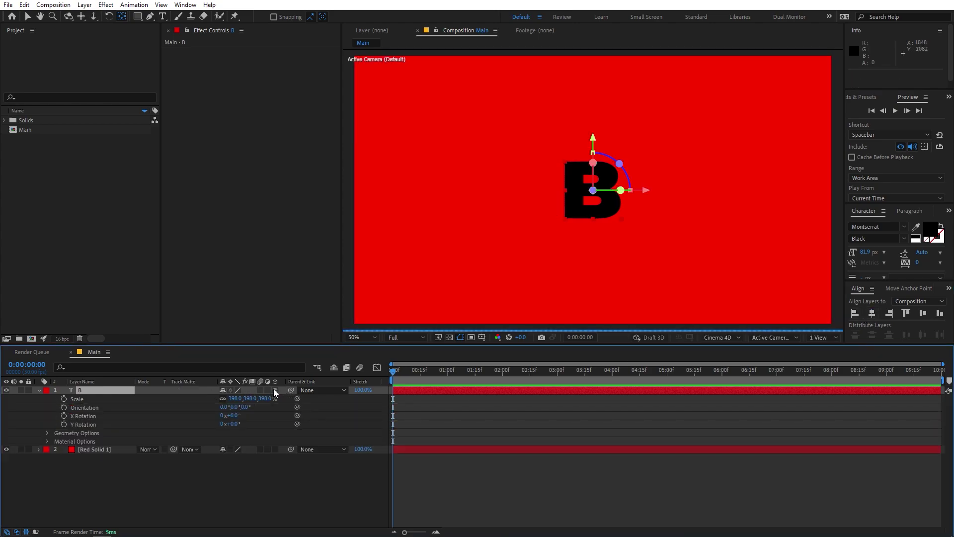
click(222, 484)
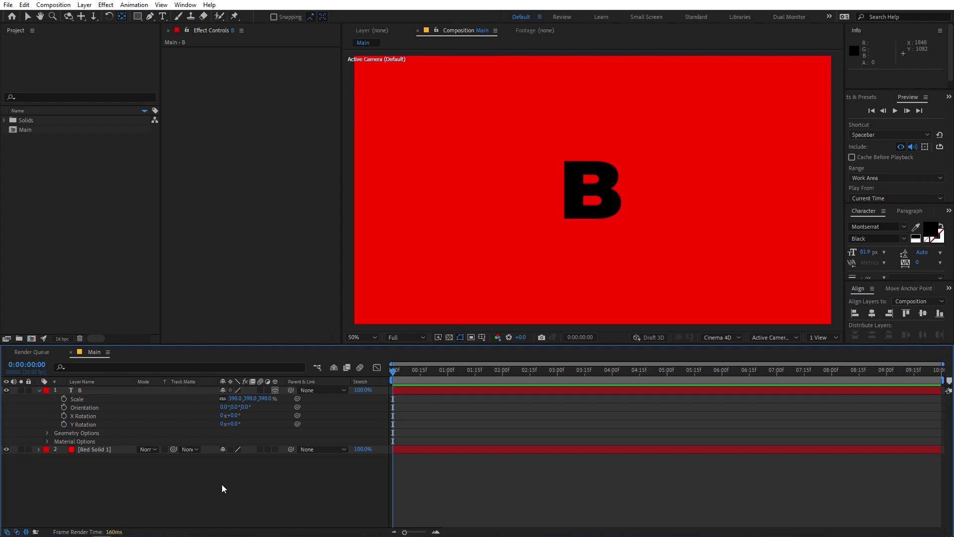
click(38, 389)
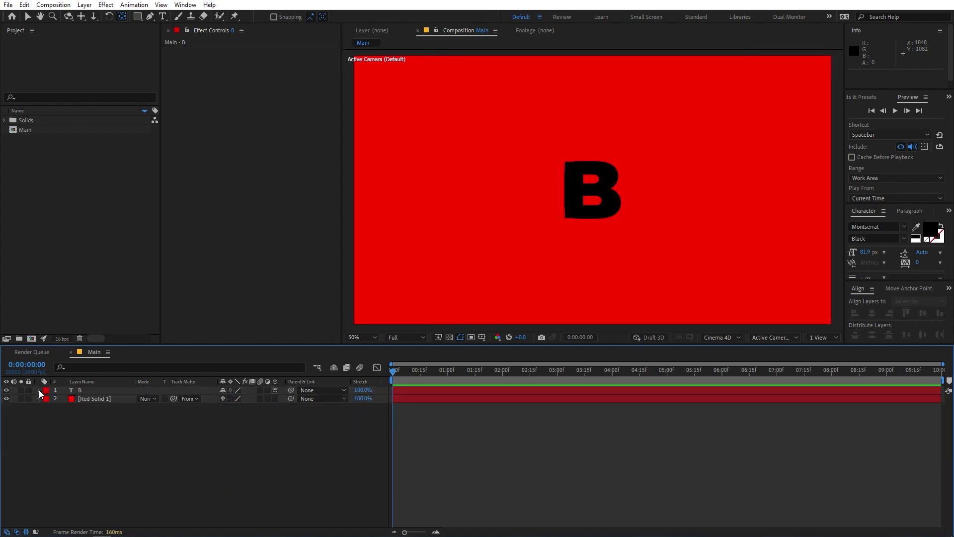
click(39, 390)
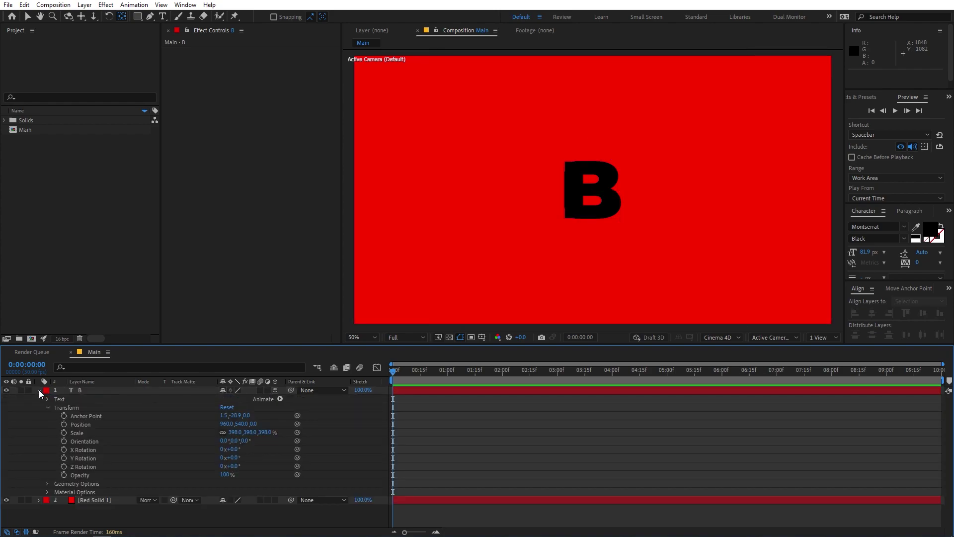
click(281, 399)
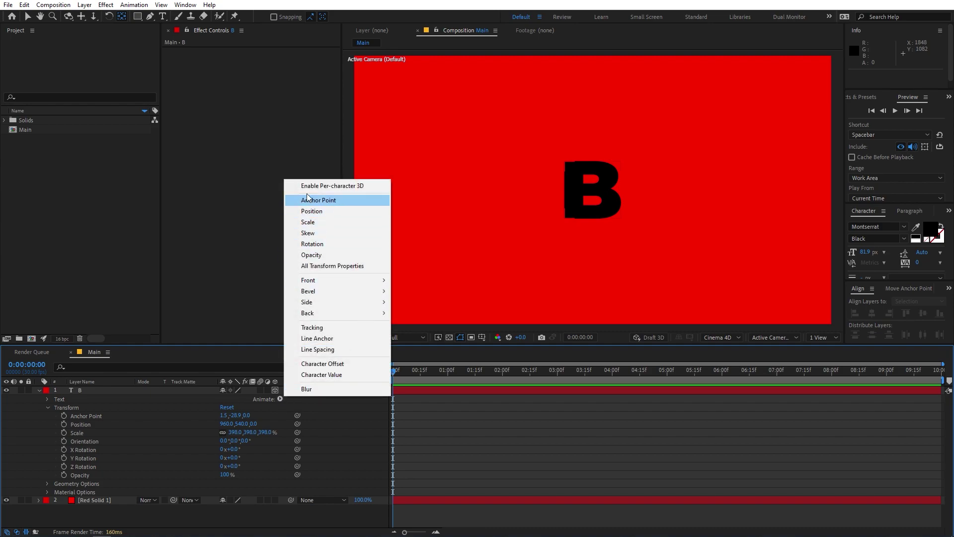
click(349, 186)
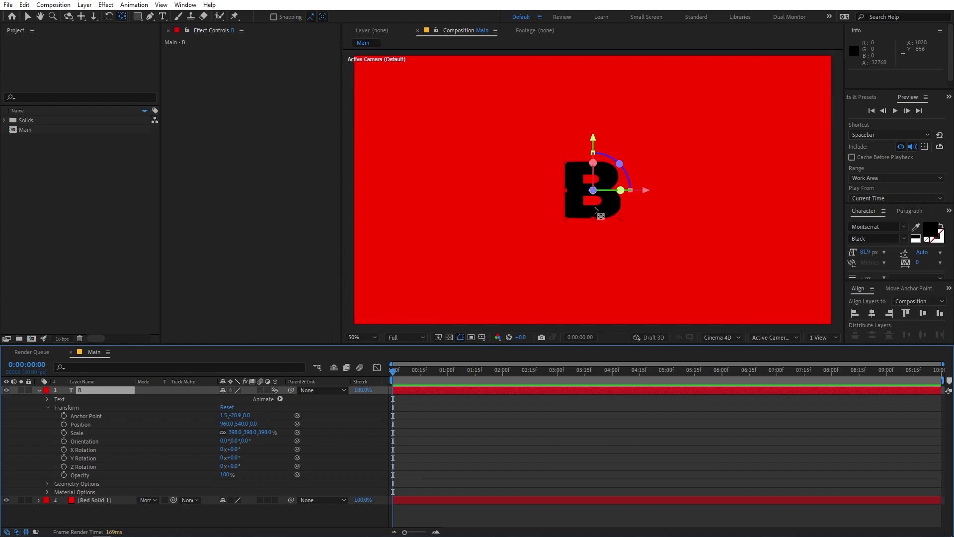
- Add a Position text animator to the B layer
click(48, 408)
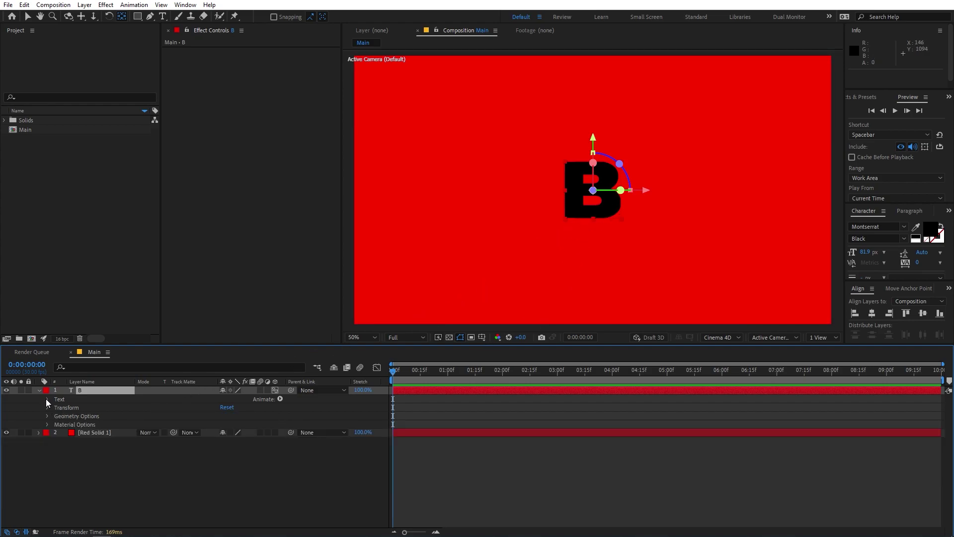
click(47, 399)
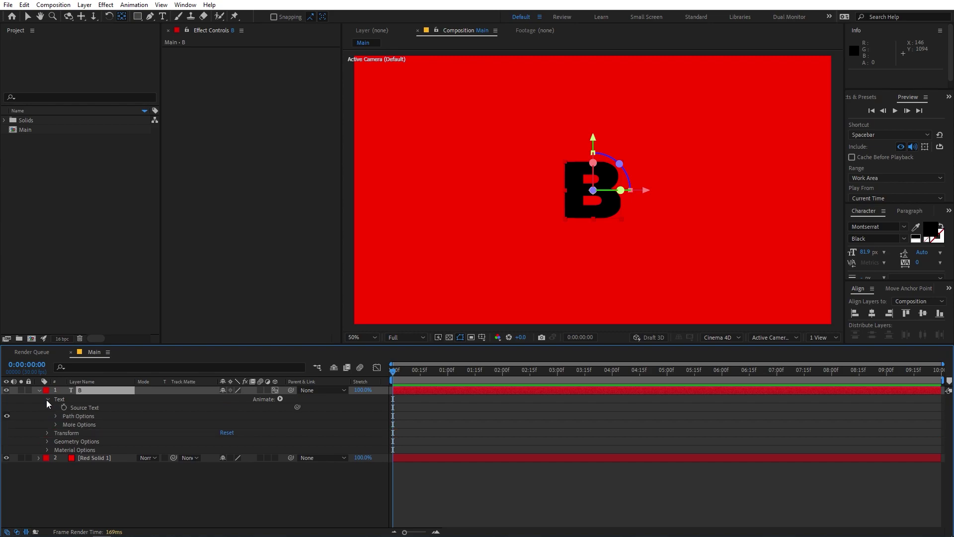
click(281, 399)
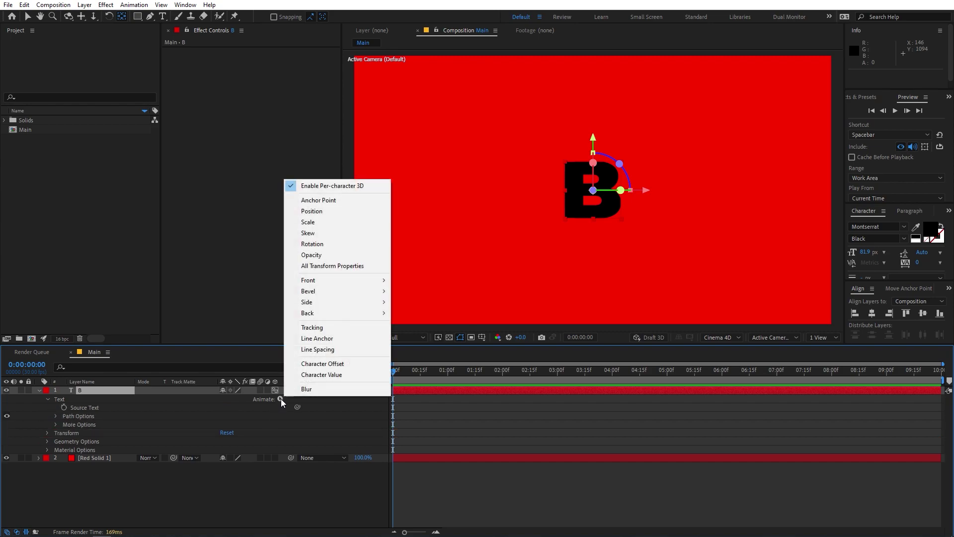
click(325, 211)
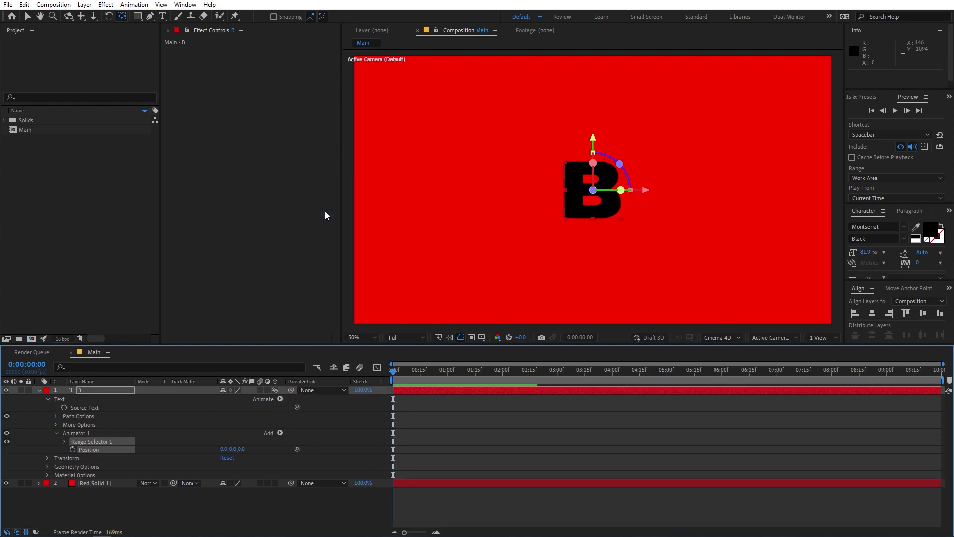
click(51, 447)
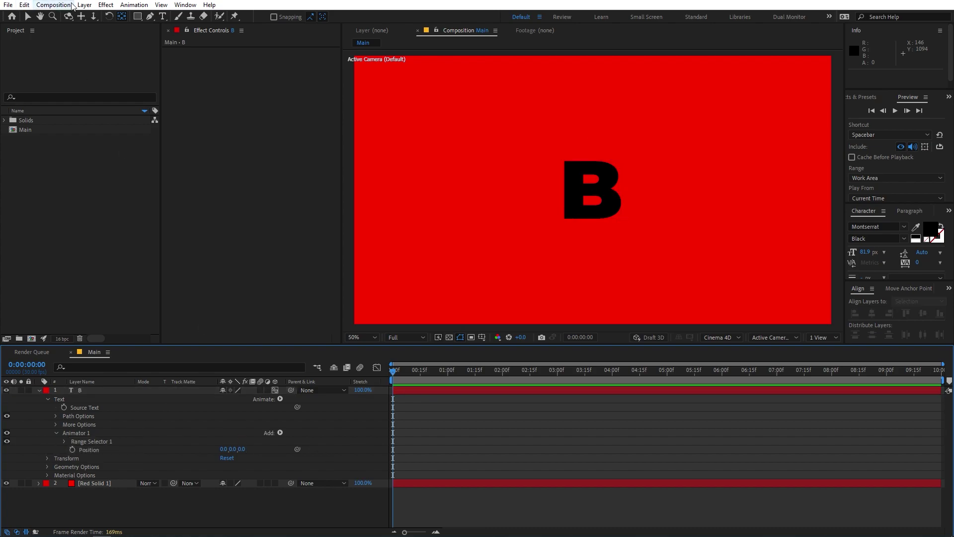
- Create a two-node camera layer with the 50mm preset
click(85, 5)
mouse_move(104, 6)
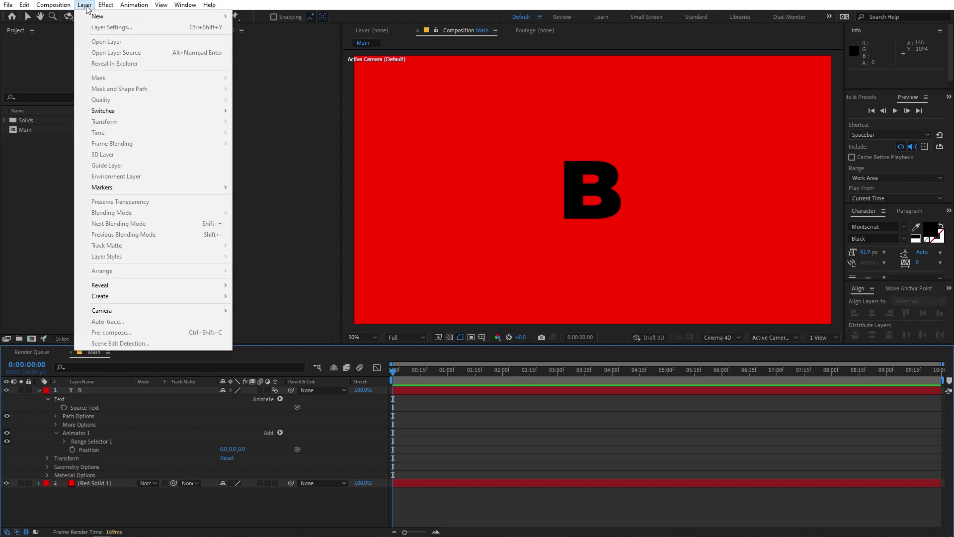
mouse_move(149, 17)
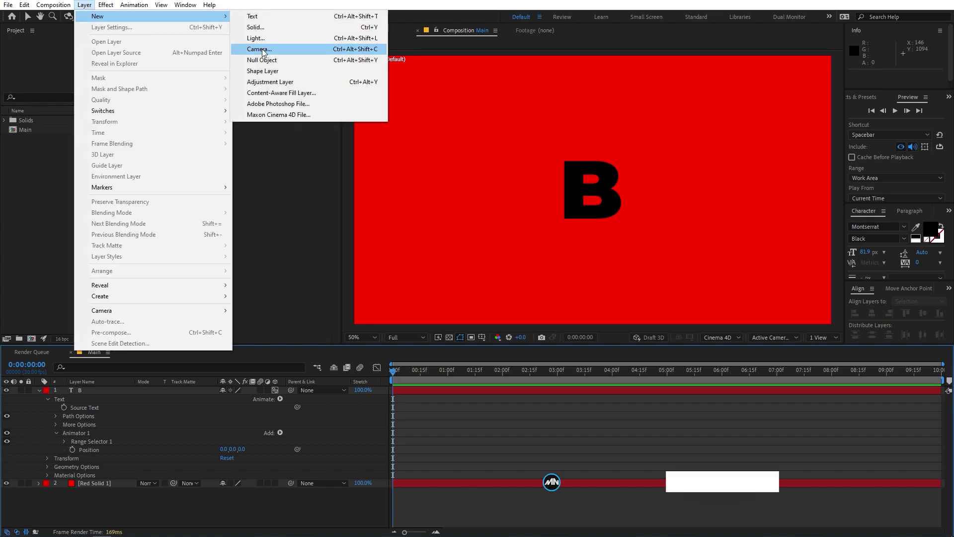
click(258, 49)
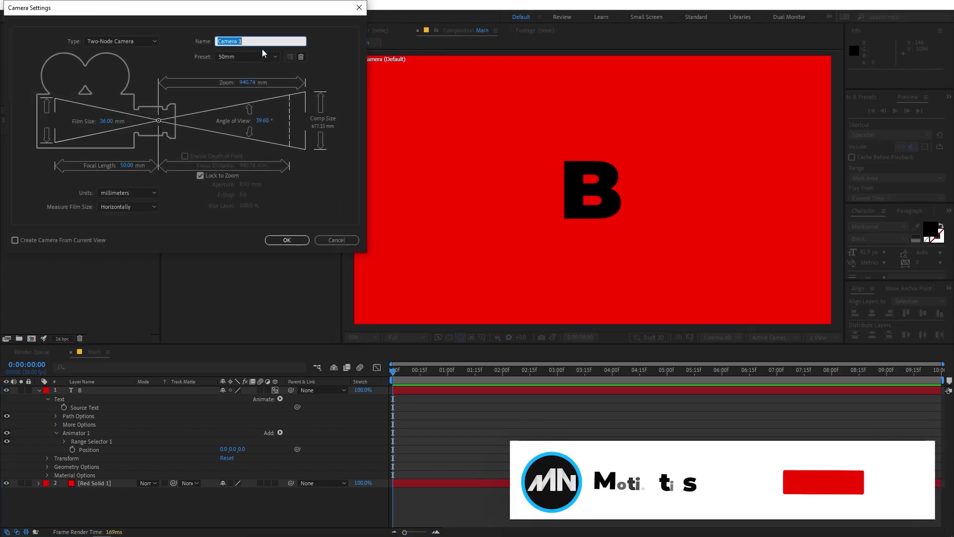
click(283, 240)
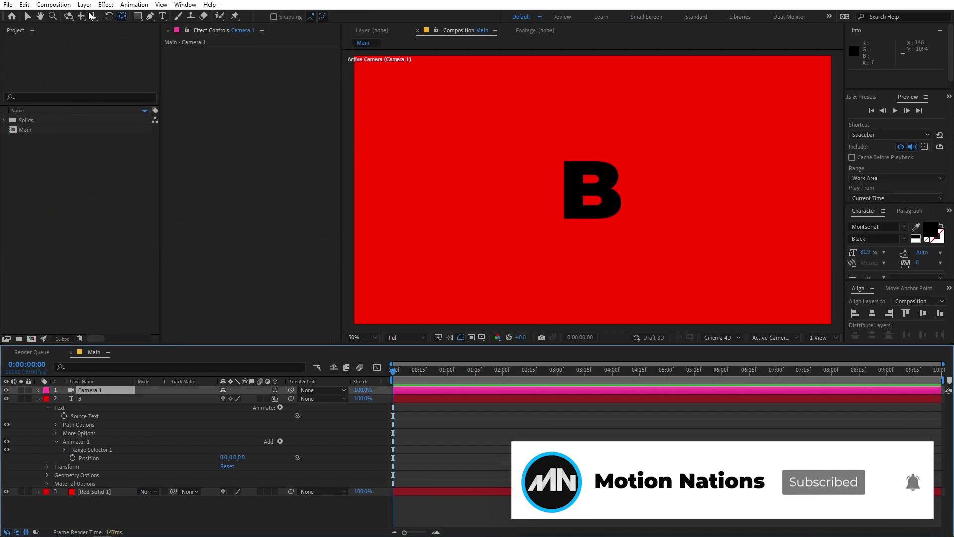
- Orbit the camera to view the letter B obliquely from above, and select the B text layer
click(68, 16)
drag(549, 199, 587, 199)
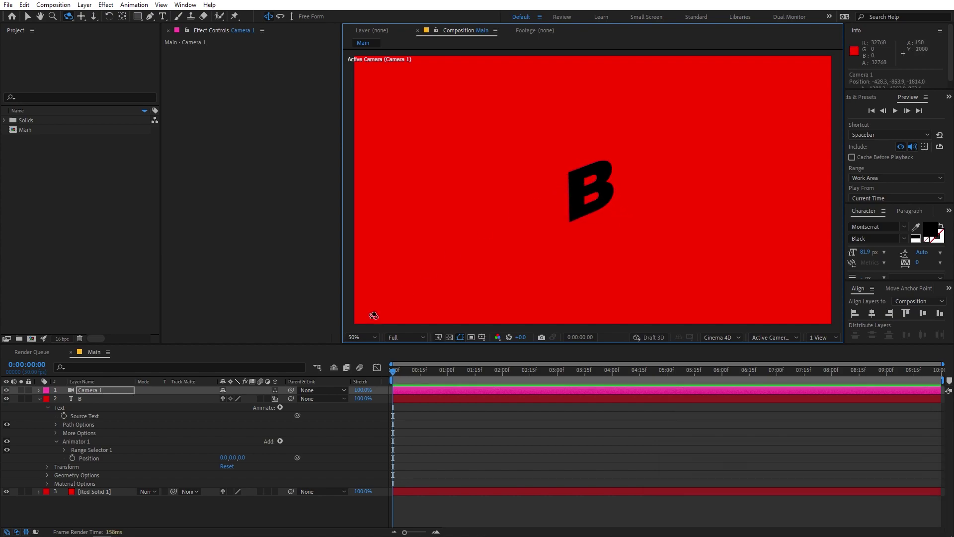
click(91, 399)
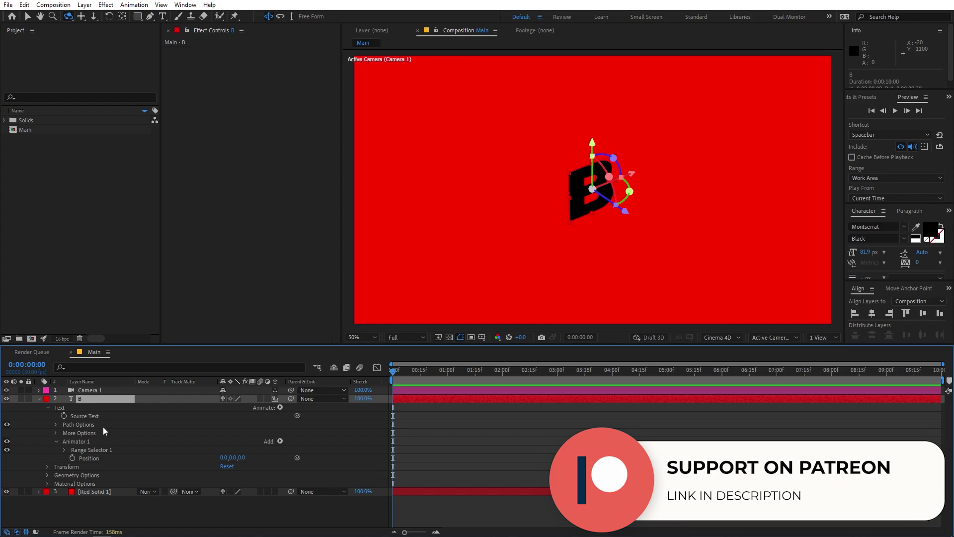
- Set the Z value of the text animator's Position to 100
mouse_move(242, 457)
mouse_down()
mouse_move(313, 461)
mouse_move(242, 457)
mouse_up()
click(242, 457)
text(150)
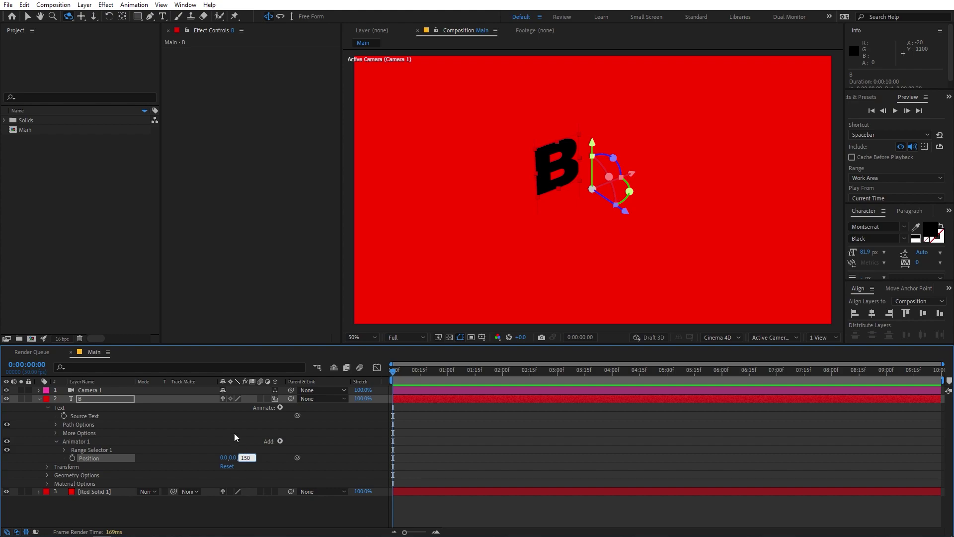
click(232, 430)
click(245, 457)
text(100)
key(Return)
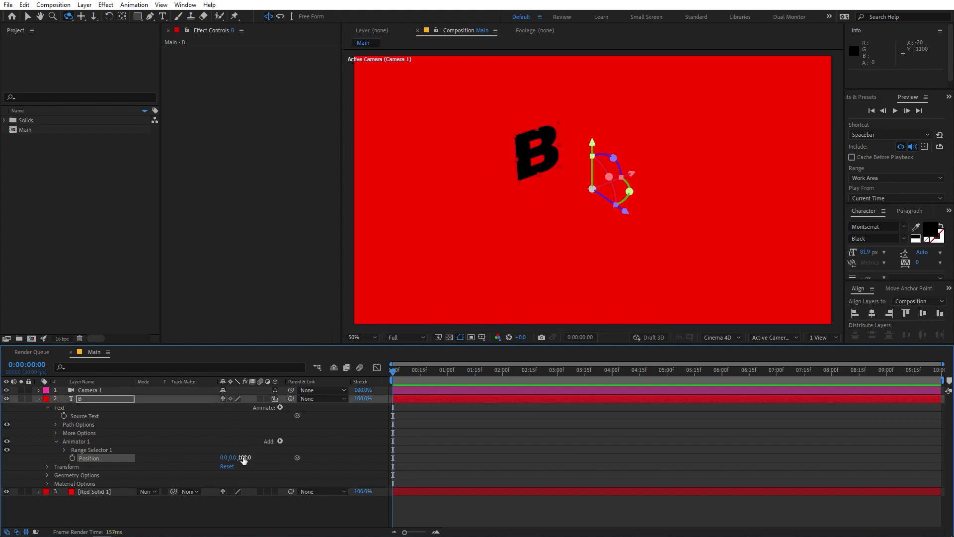
- Keyframe the range selector's Start at 0% on the first frame and 100% at 1 second, and preview the animation
click(63, 450)
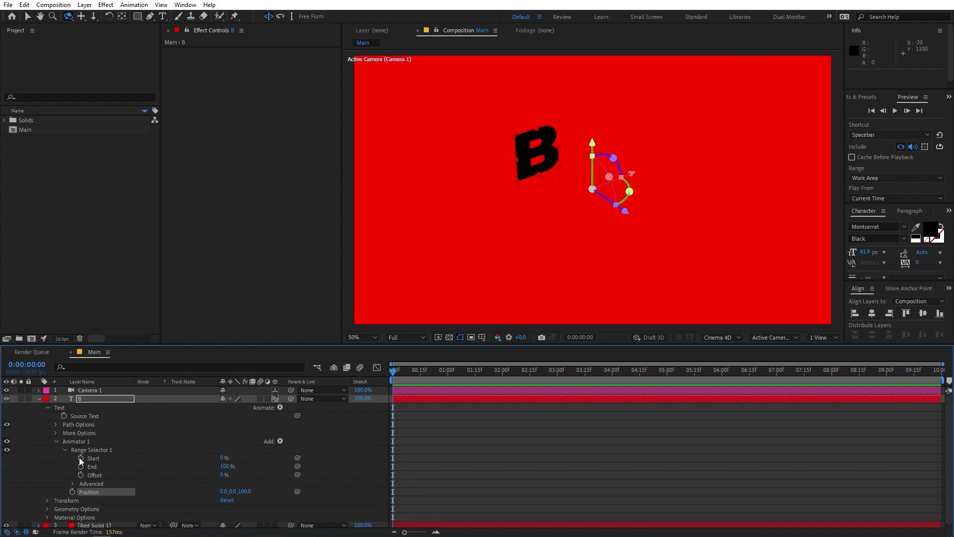
click(80, 458)
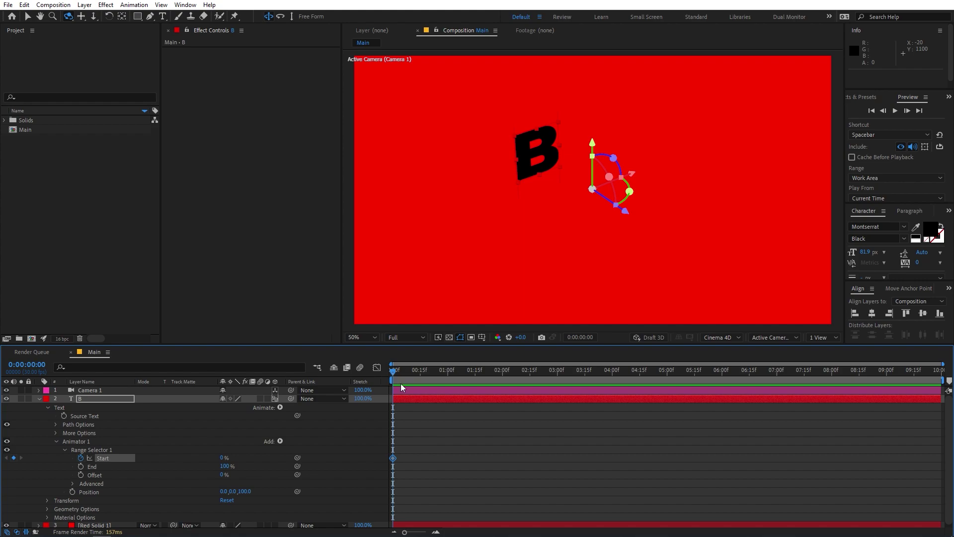
drag(404, 374, 449, 384)
drag(223, 458, 318, 459)
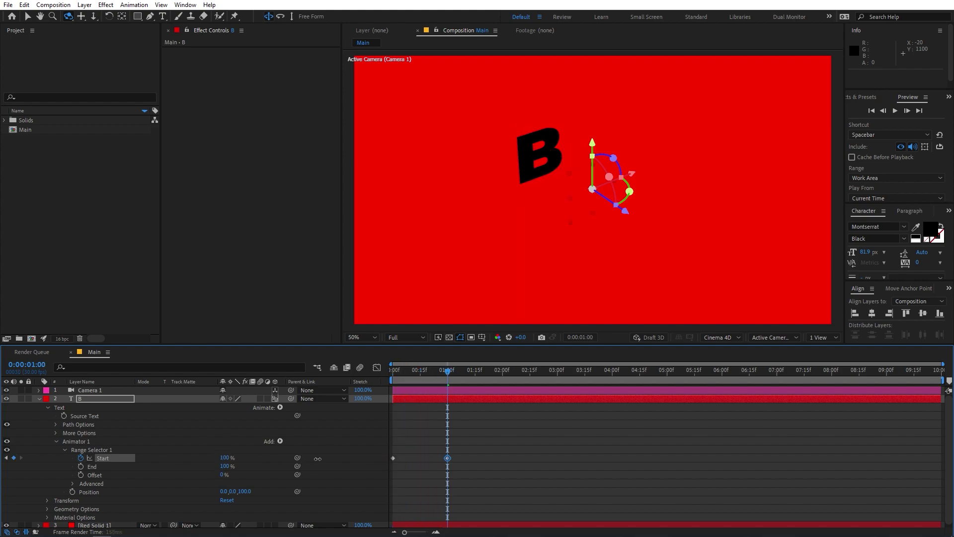
key(Home)
key(space)
- Copy the first Start keyframe to 2 seconds and check the letter's back-and-forth motion
drag(450, 370, 502, 383)
drag(400, 454, 382, 459)
key(ctrl+c)
key(ctrl+v)
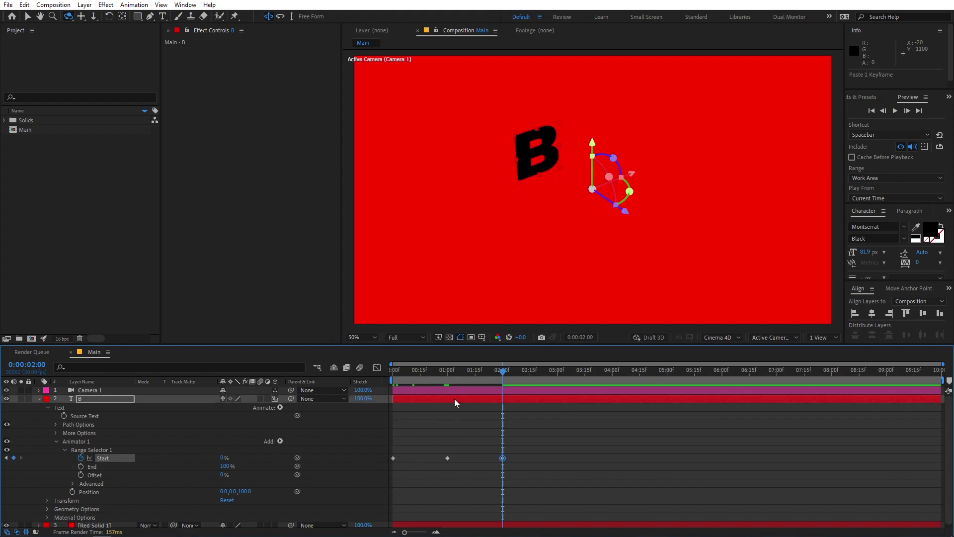
key(Home)
drag(398, 393, 442, 375)
- Add an Extrusion Depth keyframe of 0 at the first frame in the B layer's Geometry Options
click(40, 400)
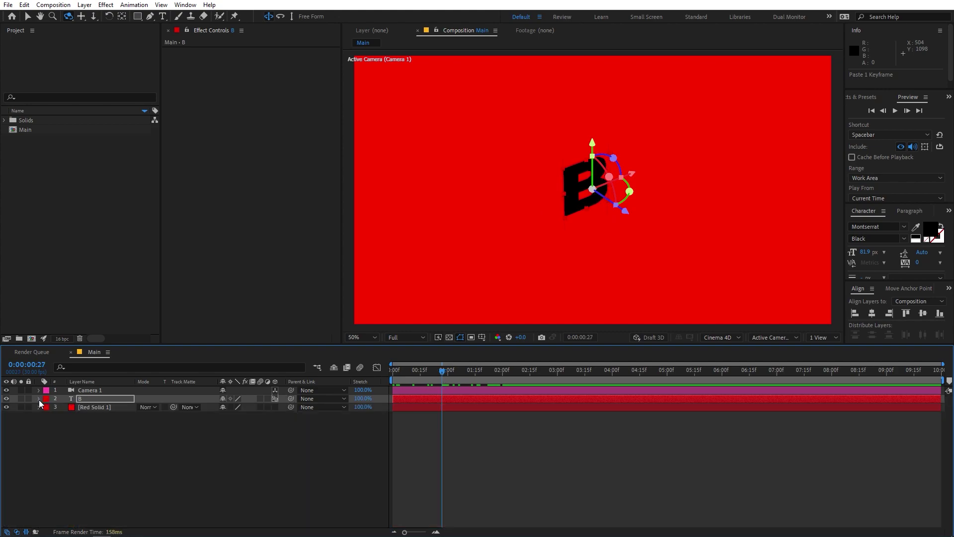
click(39, 402)
click(45, 410)
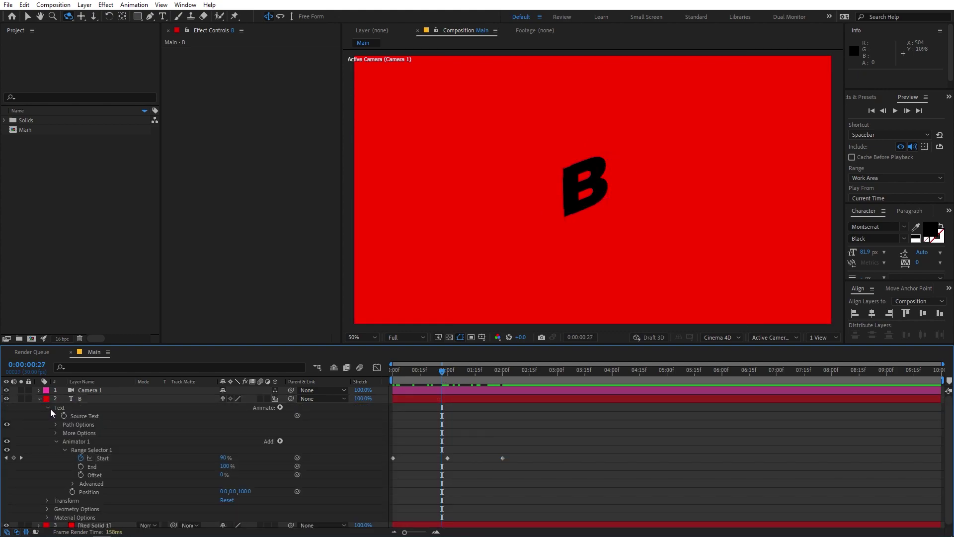
click(46, 507)
scroll(46, 442, down, 1)
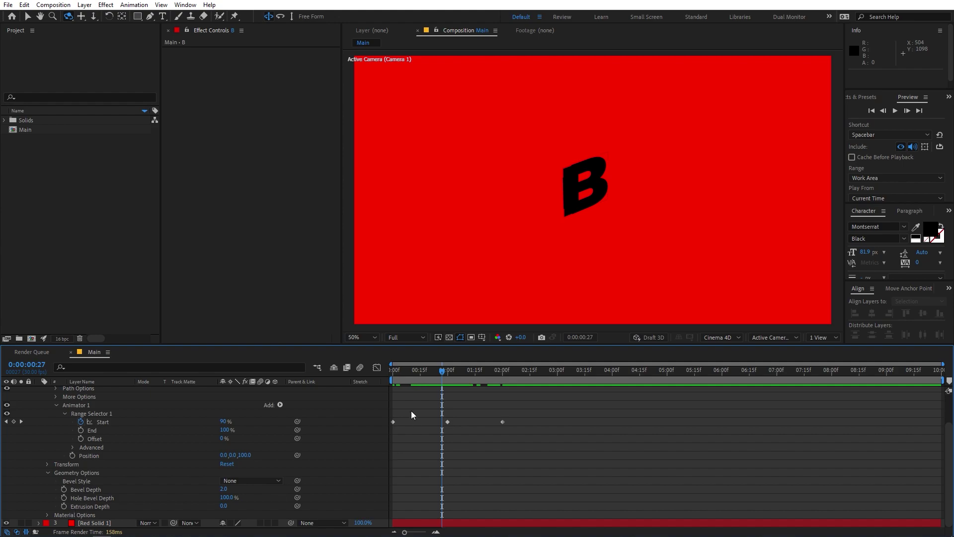
drag(442, 373, 377, 377)
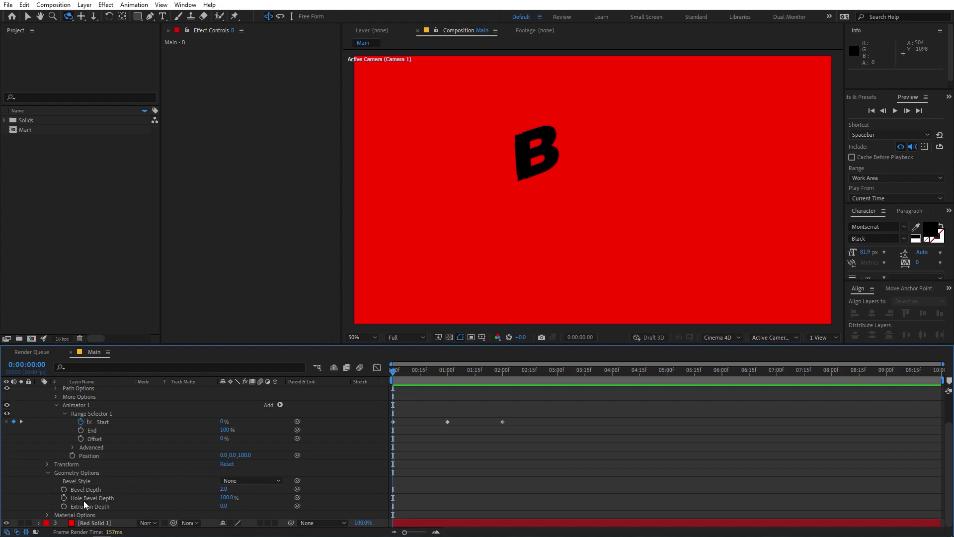
click(64, 506)
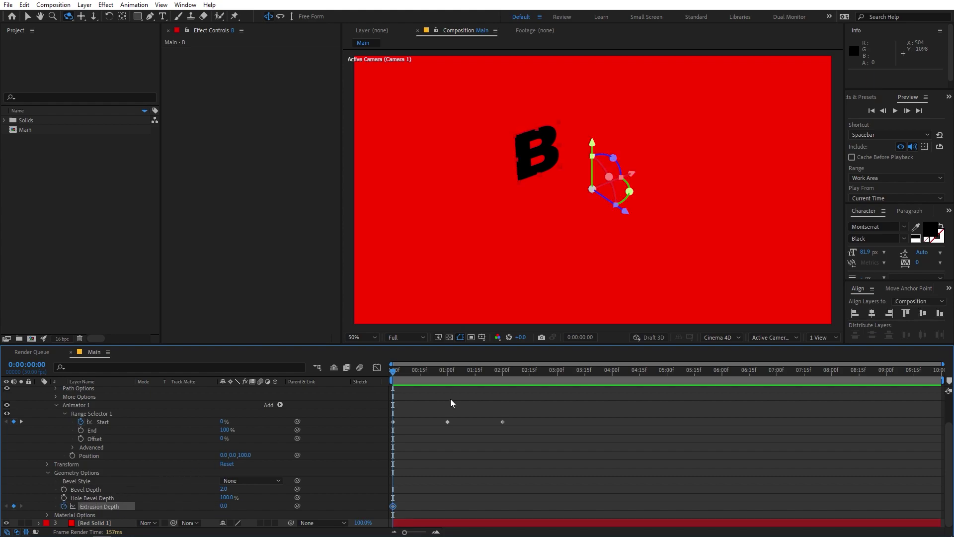
- Set the B layer's Extrusion Depth to 100 at 1 second
mouse_move(452, 370)
mouse_down()
mouse_move(440, 371)
mouse_move(448, 373)
mouse_up()
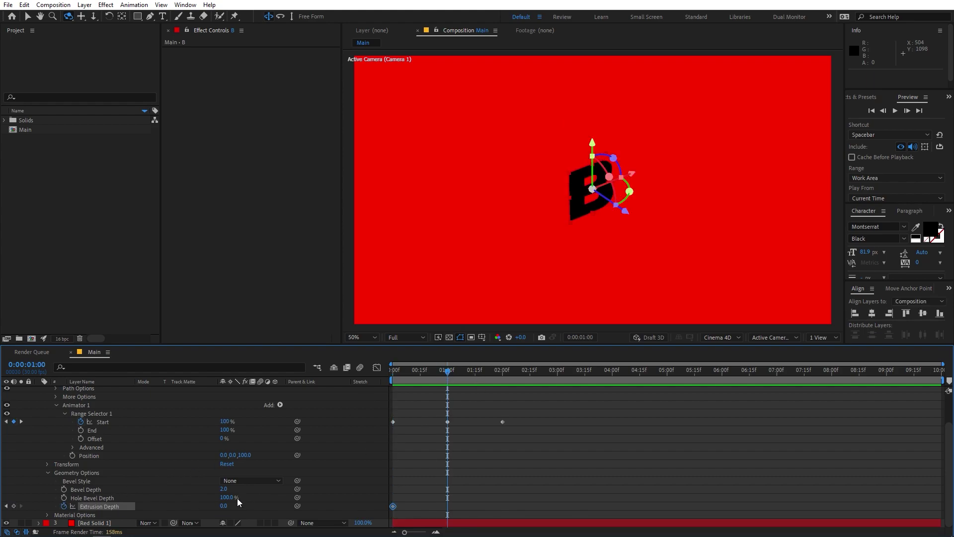
scroll(253, 437, up, 1)
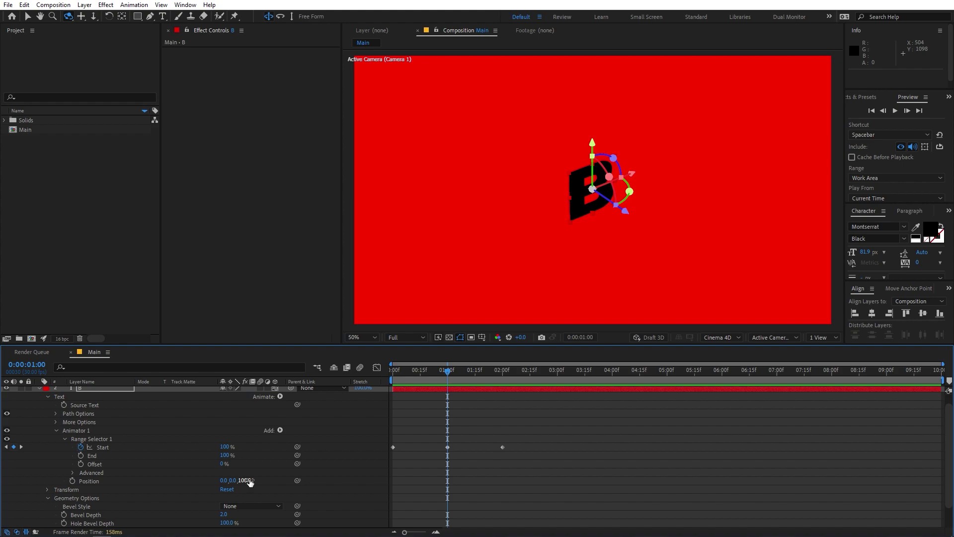
scroll(246, 482, down, 1)
click(226, 505)
text(1000)
key(Return)
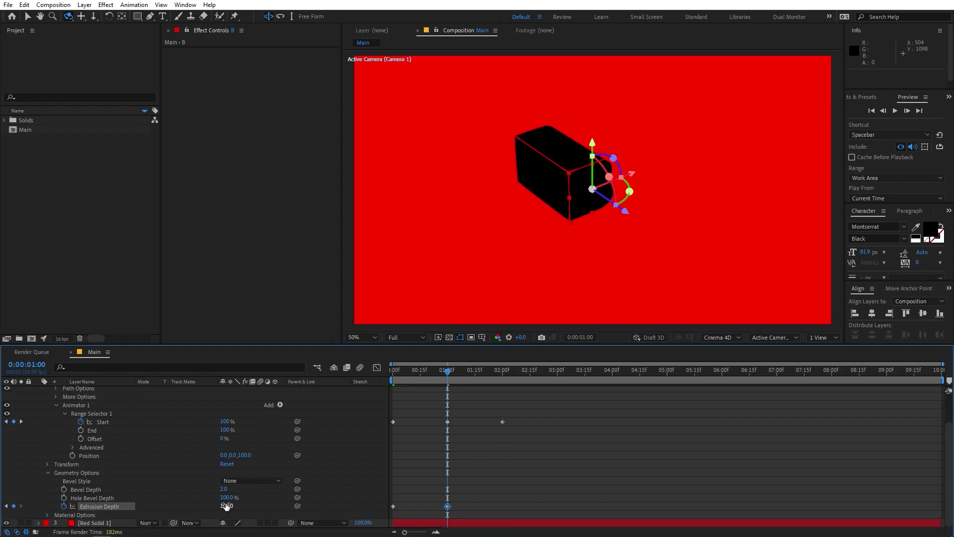
- Copy the first Extrusion Depth keyframe to 2 seconds and preview the extrusion from the start
drag(480, 377, 500, 377)
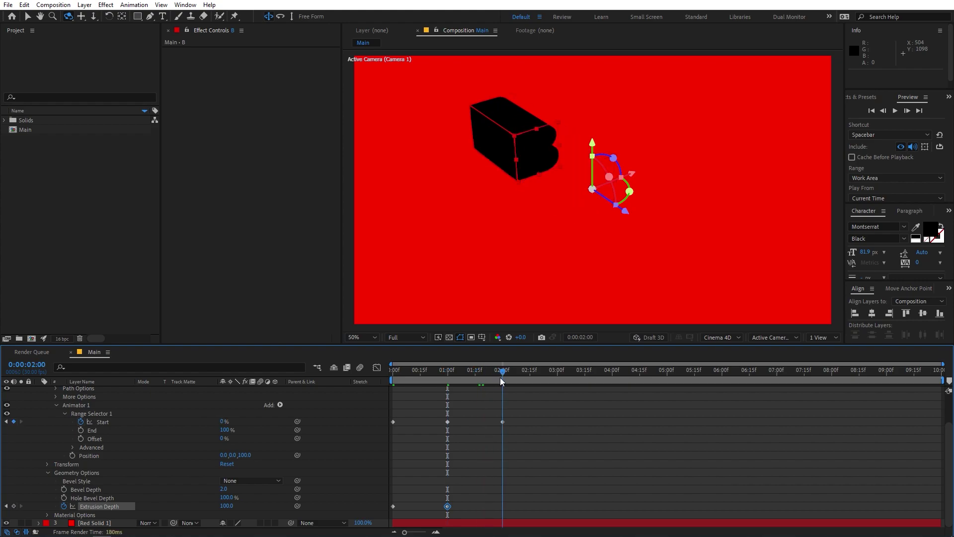
click(393, 506)
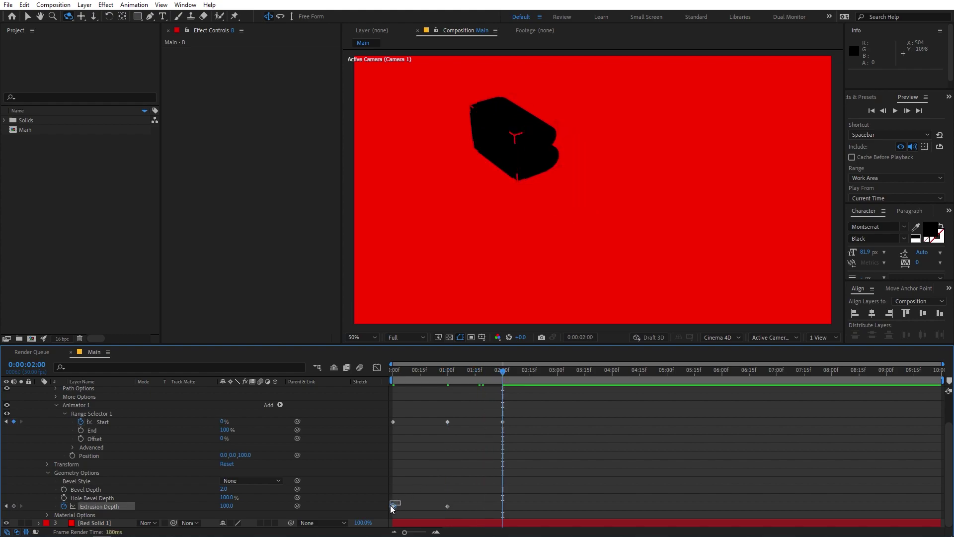
key(ctrl+v)
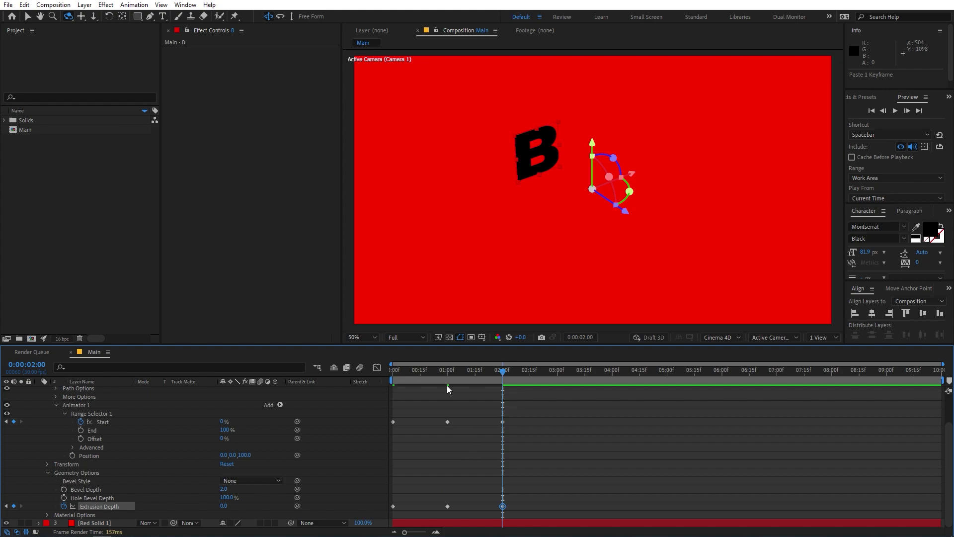
click(450, 376)
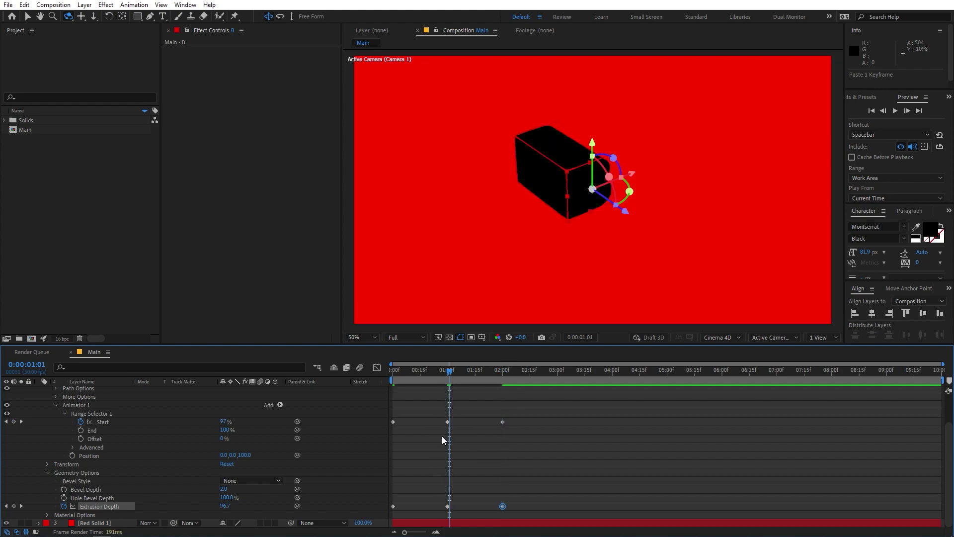
key(Page_Up)
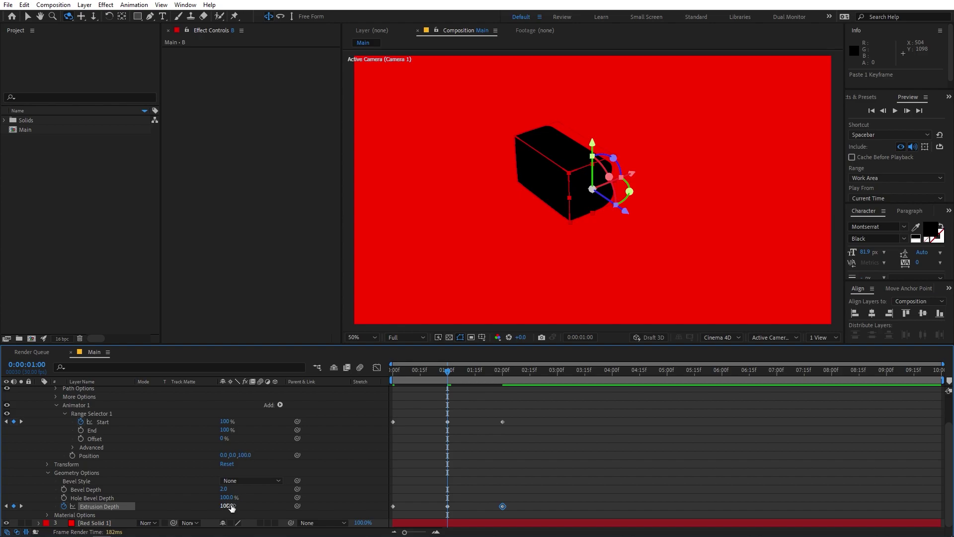
key(Home)
key(space)
drag(481, 374, 457, 365)
- Duplicate the B text layer
scroll(210, 419, up, 2)
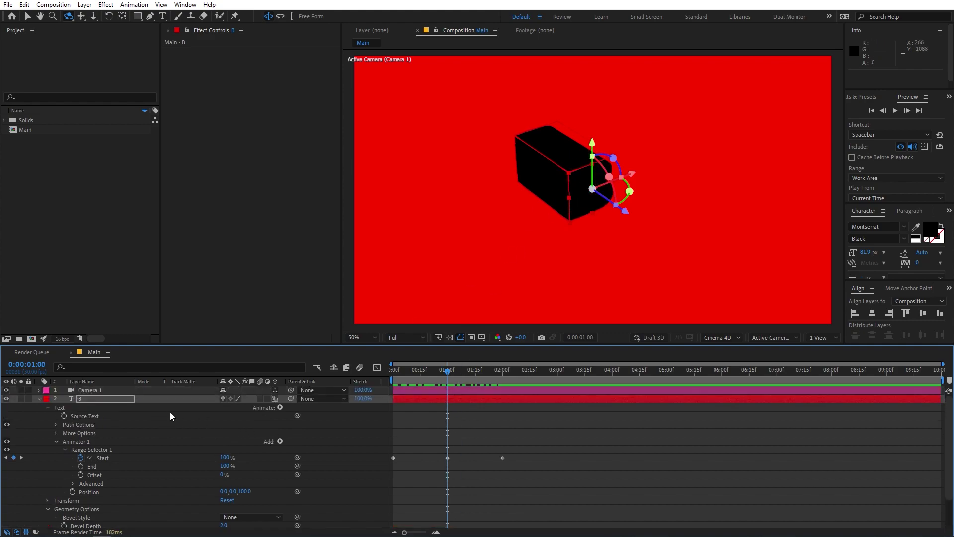
click(96, 400)
key(ctrl+d)
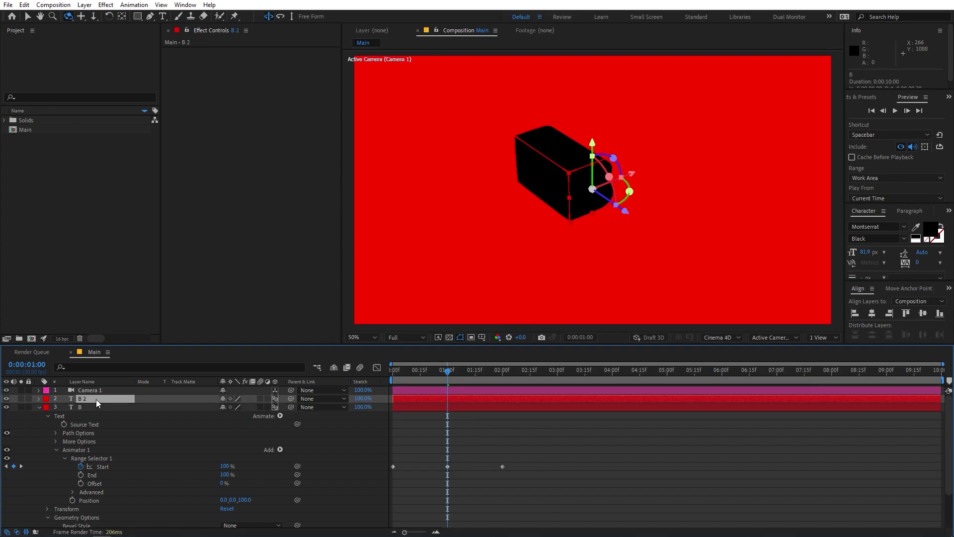
- Remove the Extrusion Depth animation from the duplicate B 2 layer, keeping the first frame's depth of 0
click(38, 399)
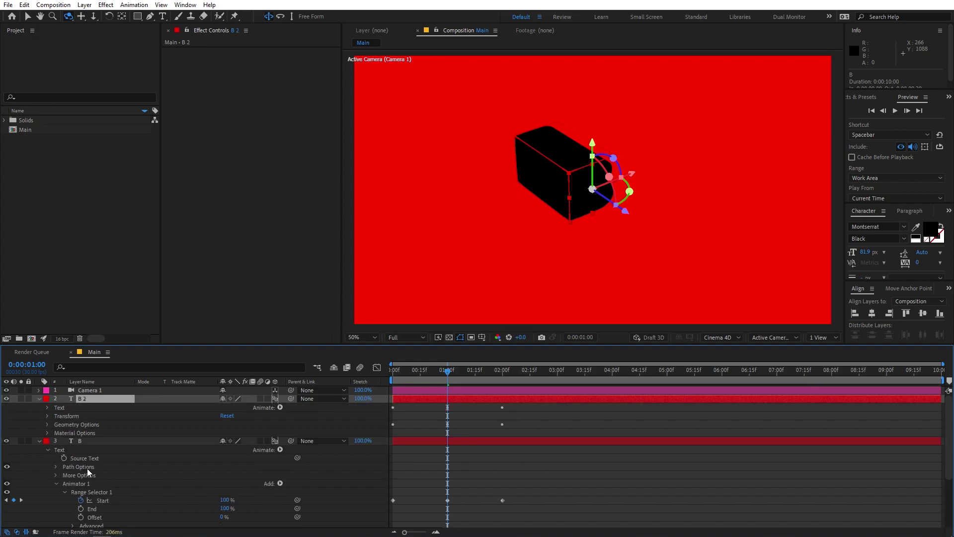
click(47, 424)
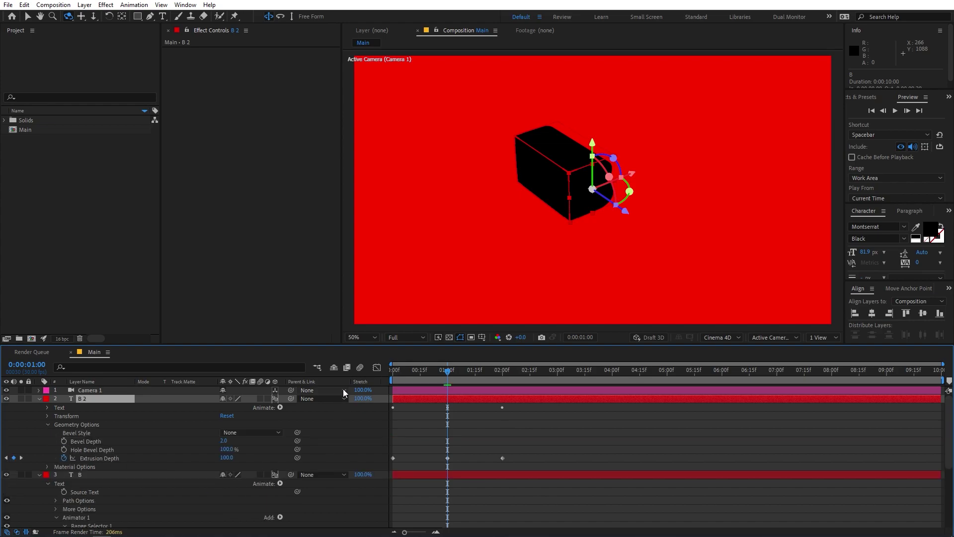
key(Home)
key(space)
key(space)
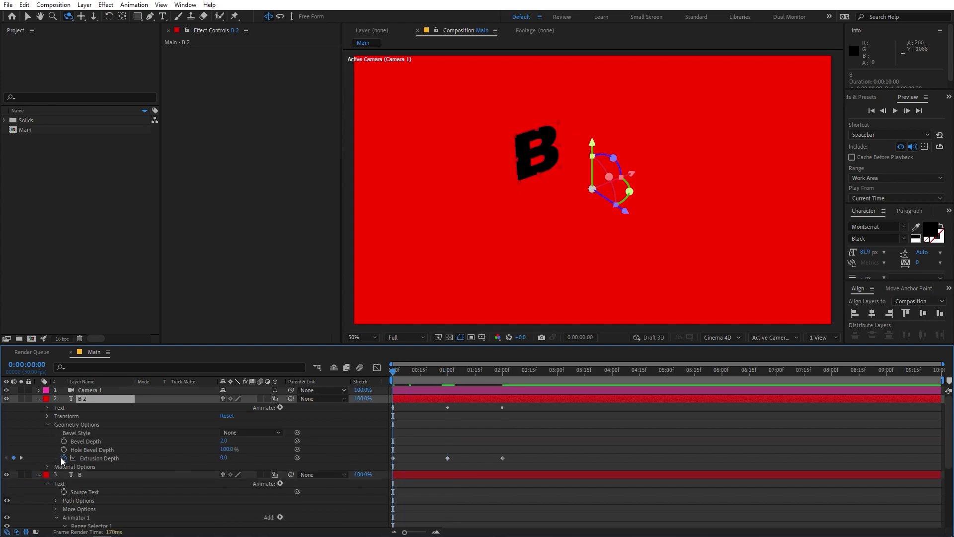
click(63, 457)
click(39, 399)
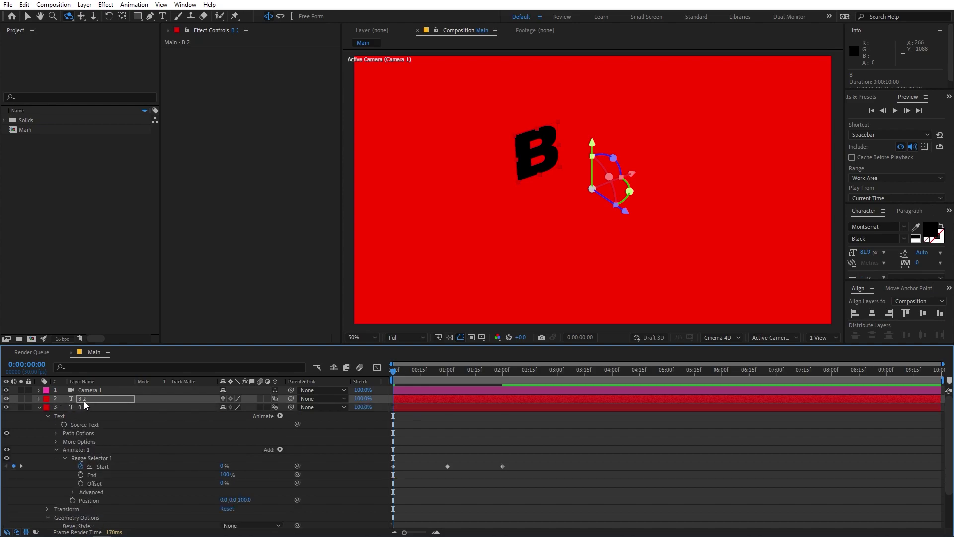
- Try a white (FFFFFF) text fill on the B 2 layer and check it at 0:00:01:14
double_click(86, 398)
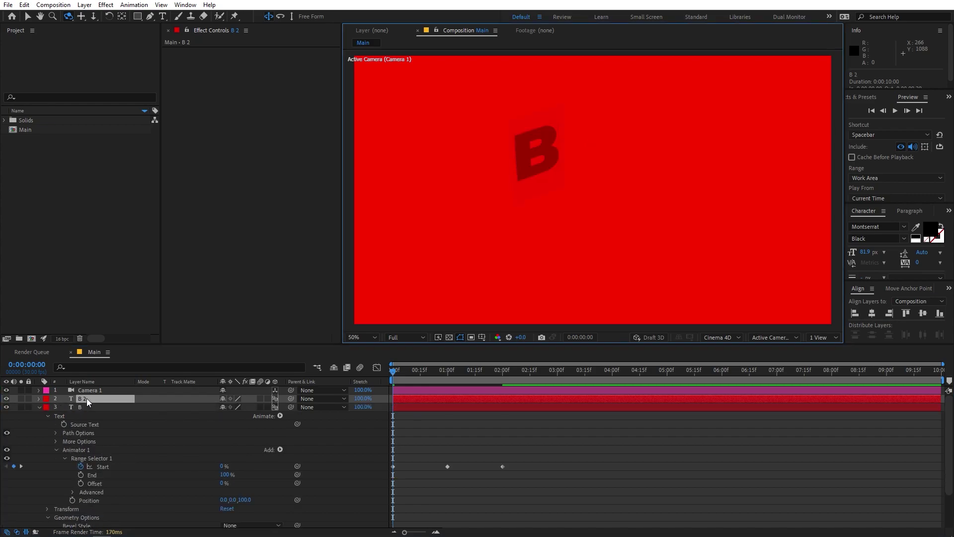
click(931, 229)
drag(133, 264, 17, 171)
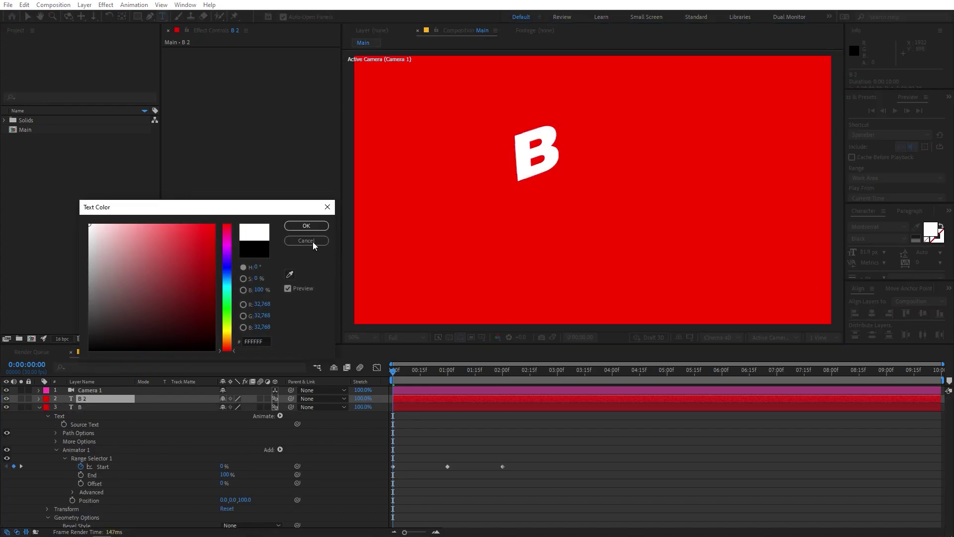
click(307, 226)
click(477, 457)
drag(404, 372, 473, 375)
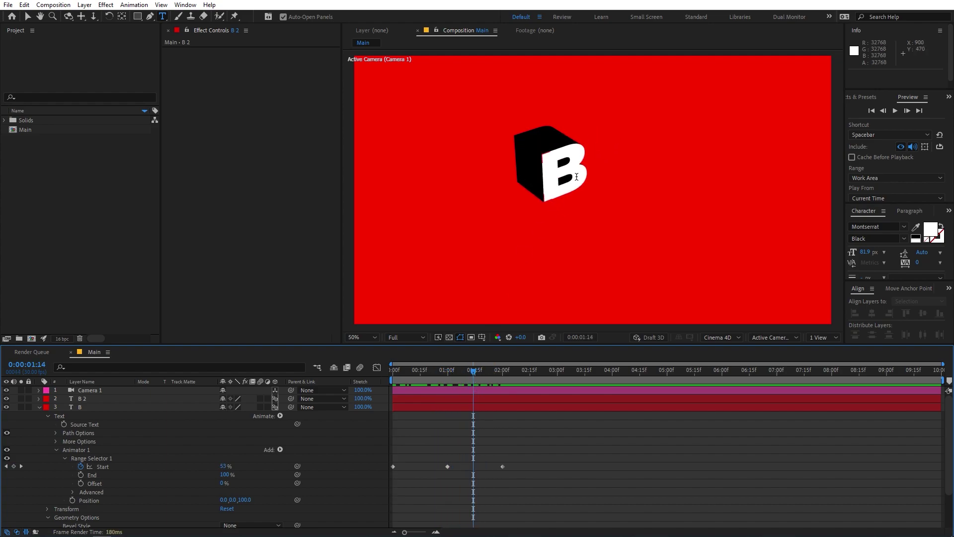
- Change the B 2 layer's text fill colour back to black (000000)
click(91, 399)
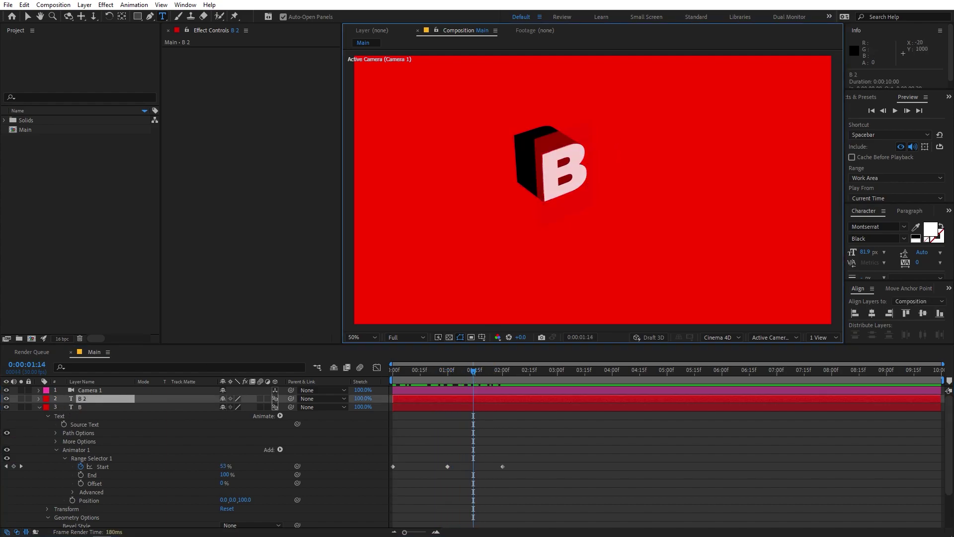
click(931, 229)
drag(149, 298, 88, 351)
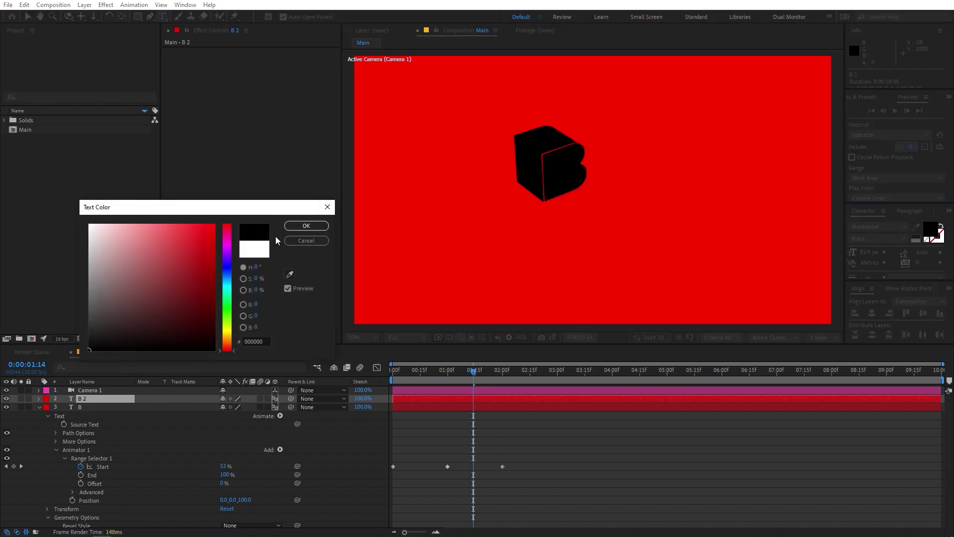
click(307, 225)
- Set the original B layer's text fill colour to white (FFFFFF)
click(104, 406)
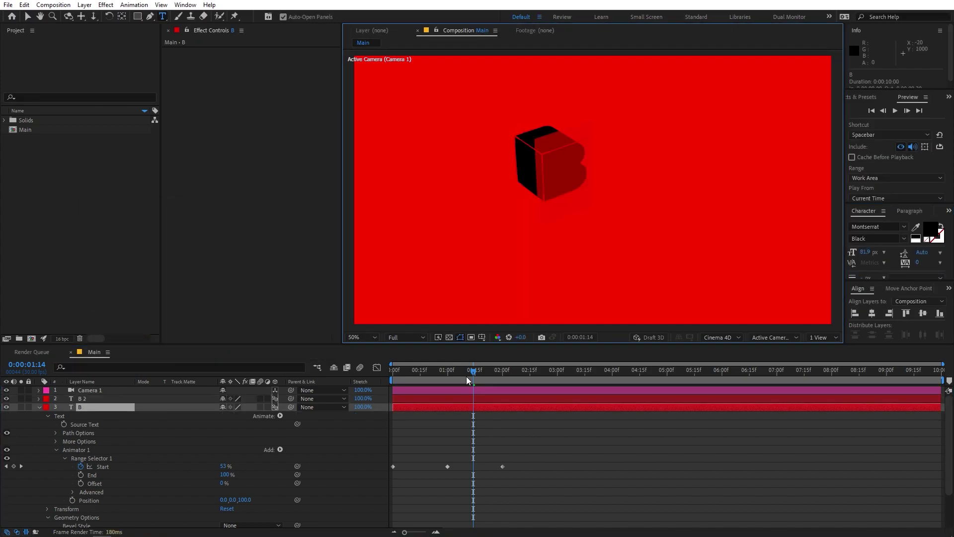
click(930, 229)
drag(161, 239, 89, 224)
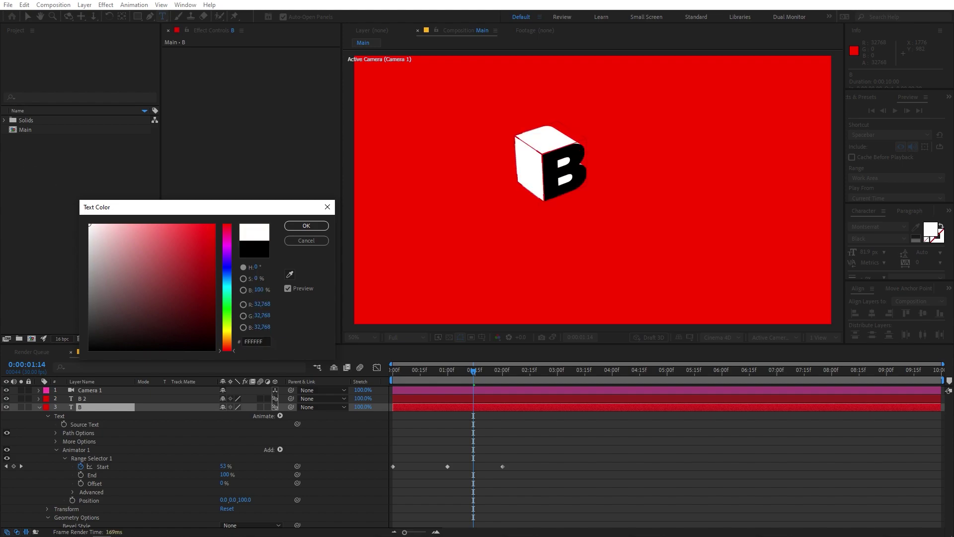
click(301, 226)
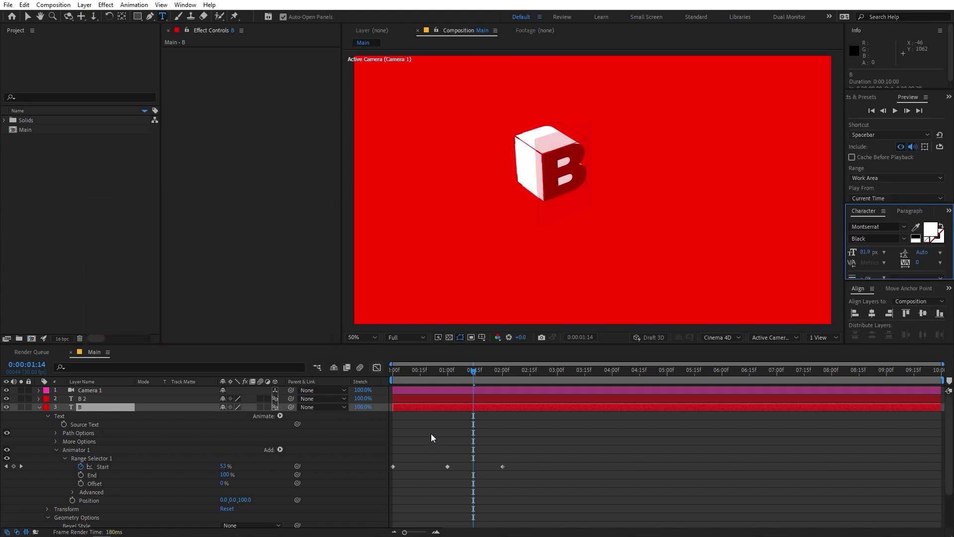
- Preview the two-colour extrusion from the start, check it at 0:00:01:26, and select the B 2 layer
click(431, 434)
key(Home)
key(space)
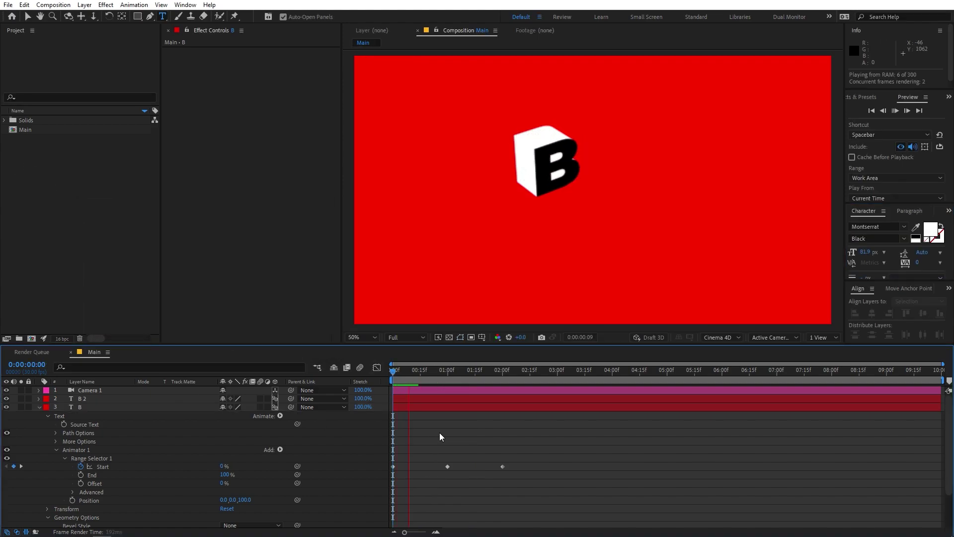
click(495, 379)
click(446, 398)
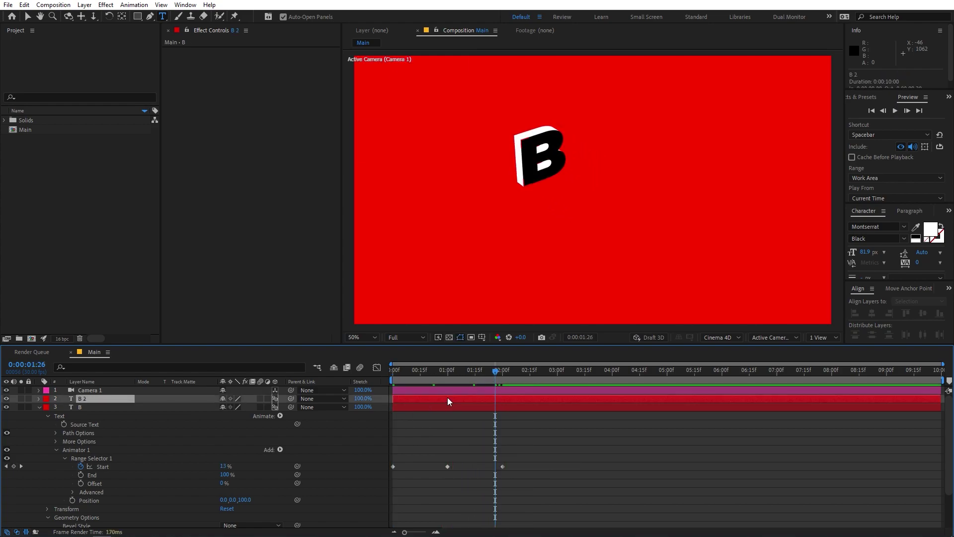
- Reveal the keyframes of the B 2 and B layers and apply Easy Ease to all of them
shift+click(436, 408)
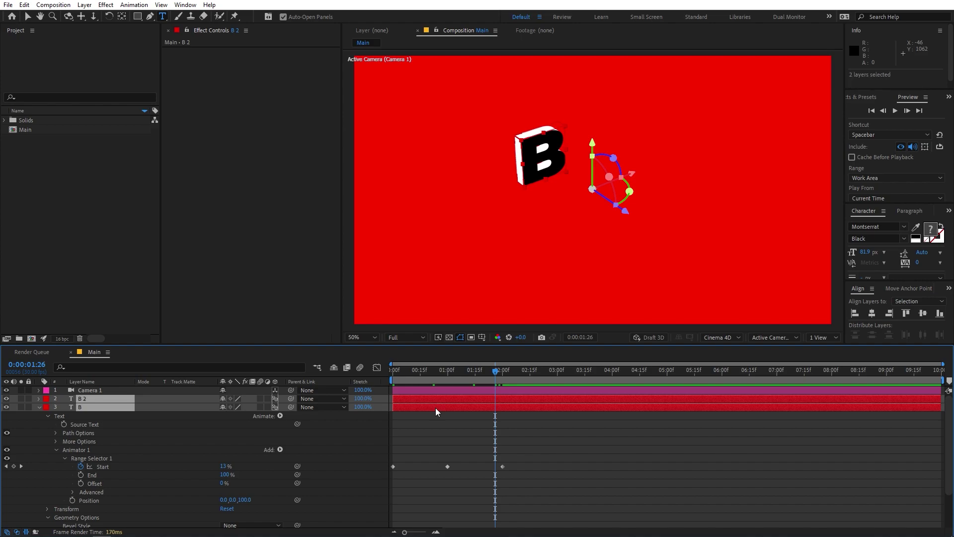
key(u)
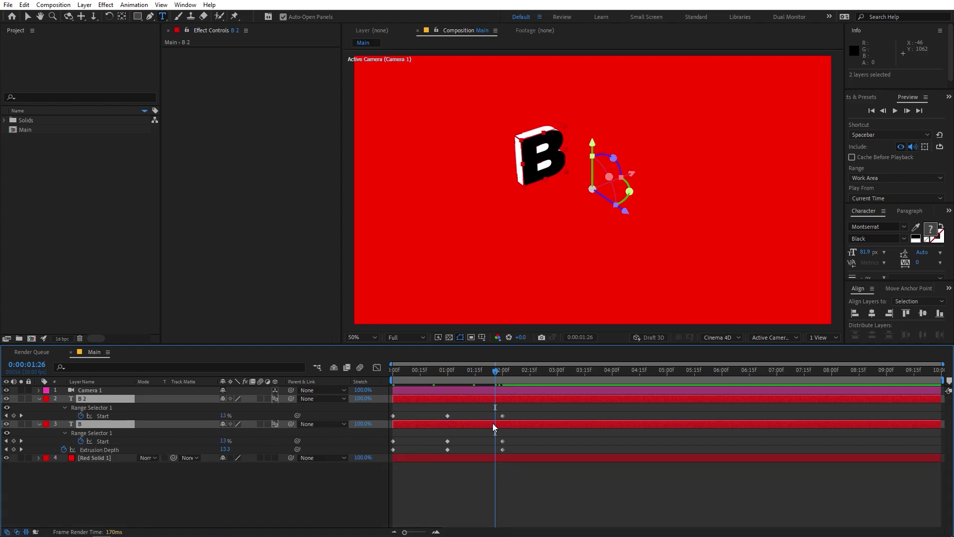
drag(533, 409, 371, 447)
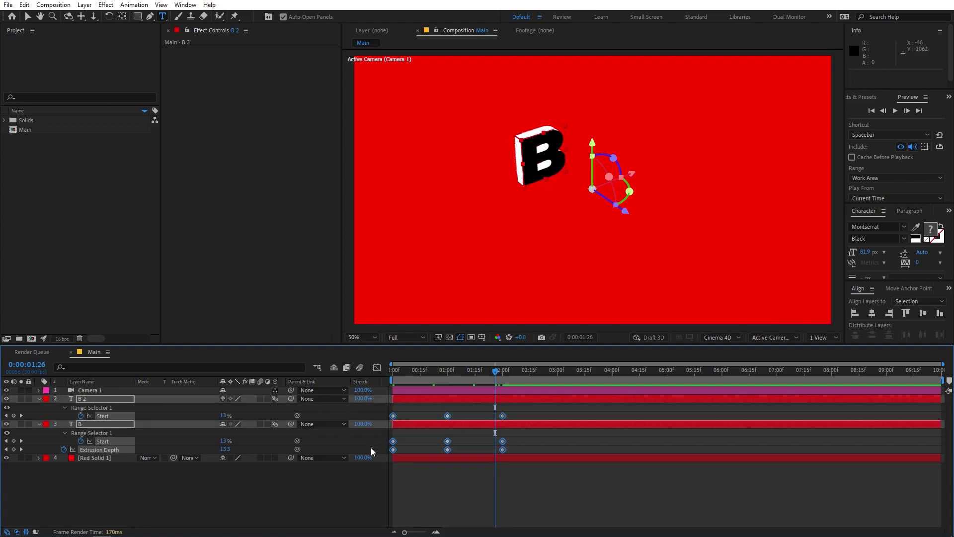
key(F9)
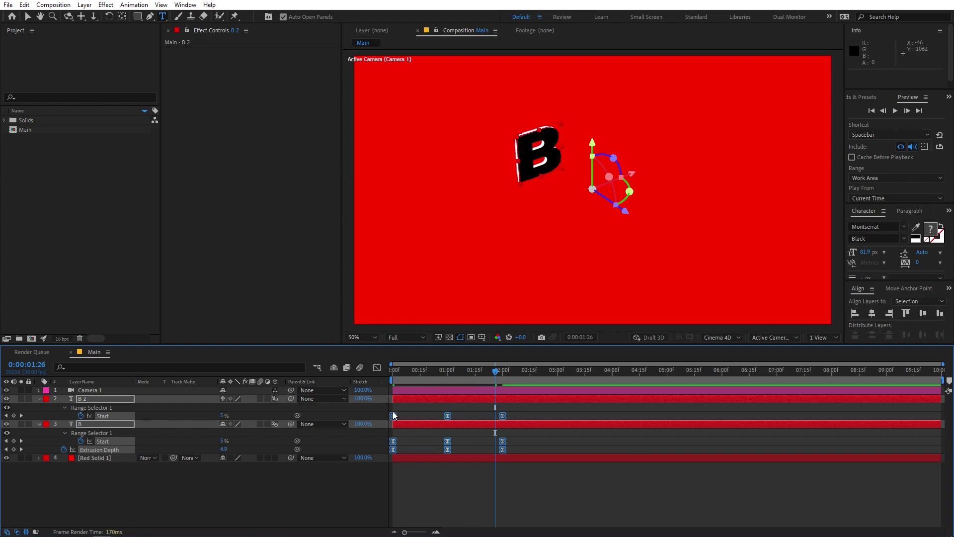
right_click(392, 417)
mouse_move(424, 411)
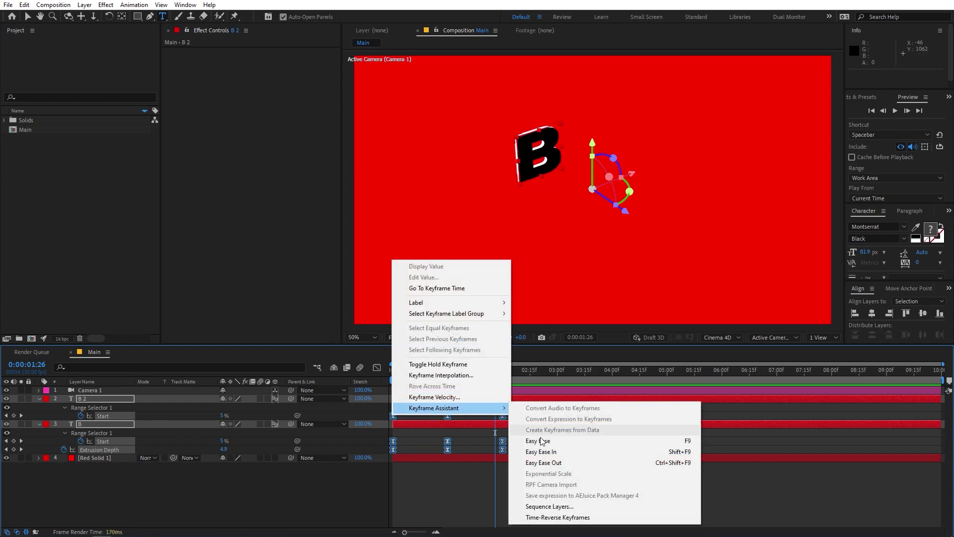
click(486, 409)
- Reshape the speed curve of all B and B 2 keyframes so motion is fast at both ends and slow around one second, and preview it
drag(537, 407, 372, 452)
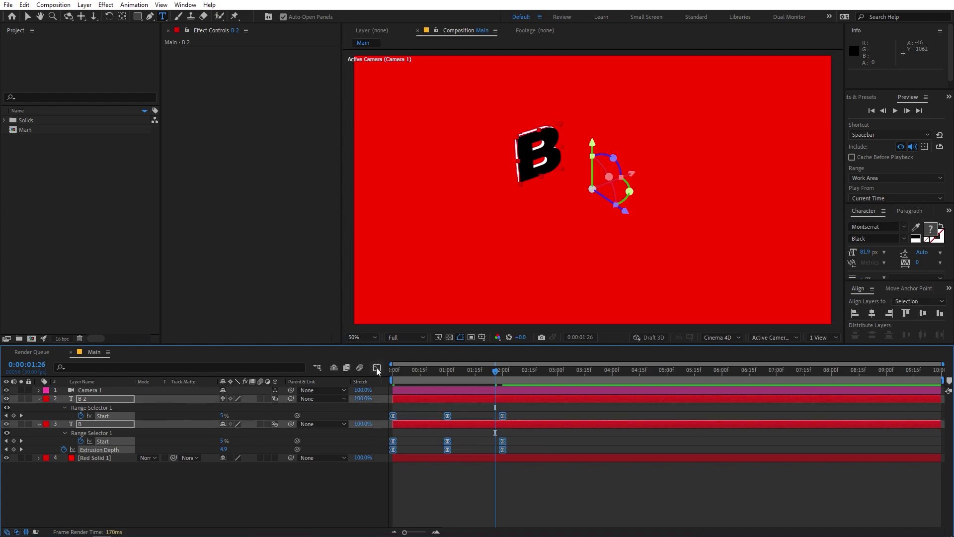
click(377, 368)
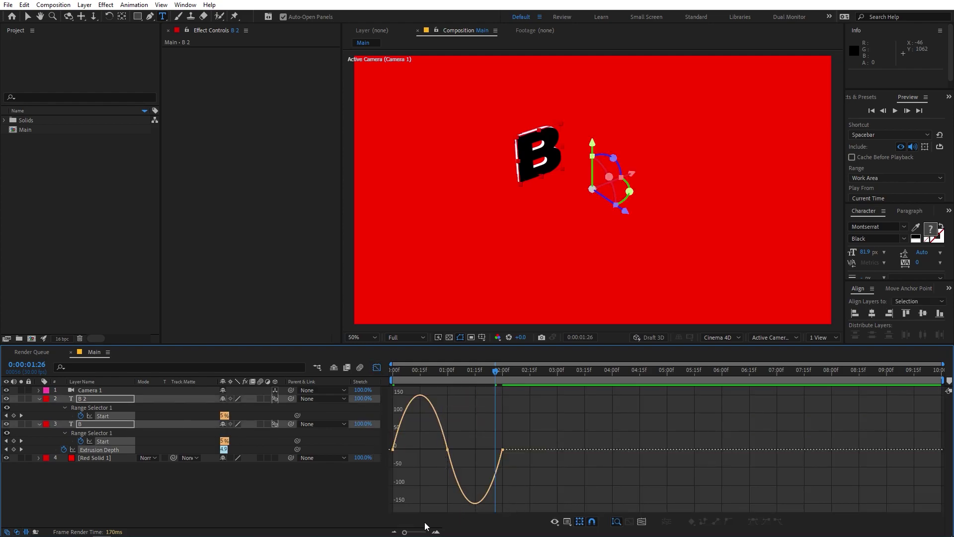
drag(405, 531, 420, 532)
drag(591, 533, 575, 533)
drag(609, 417, 376, 476)
drag(559, 488, 757, 478)
key(space)
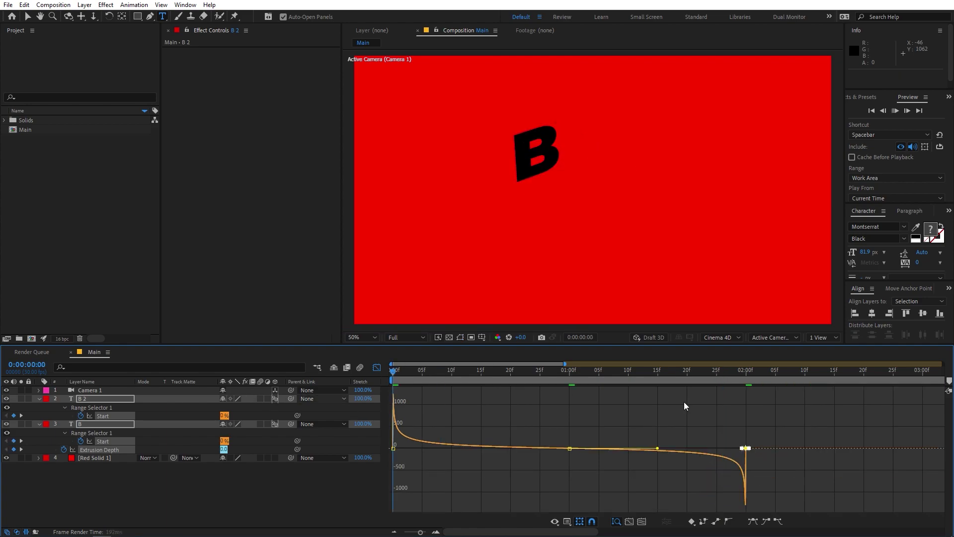
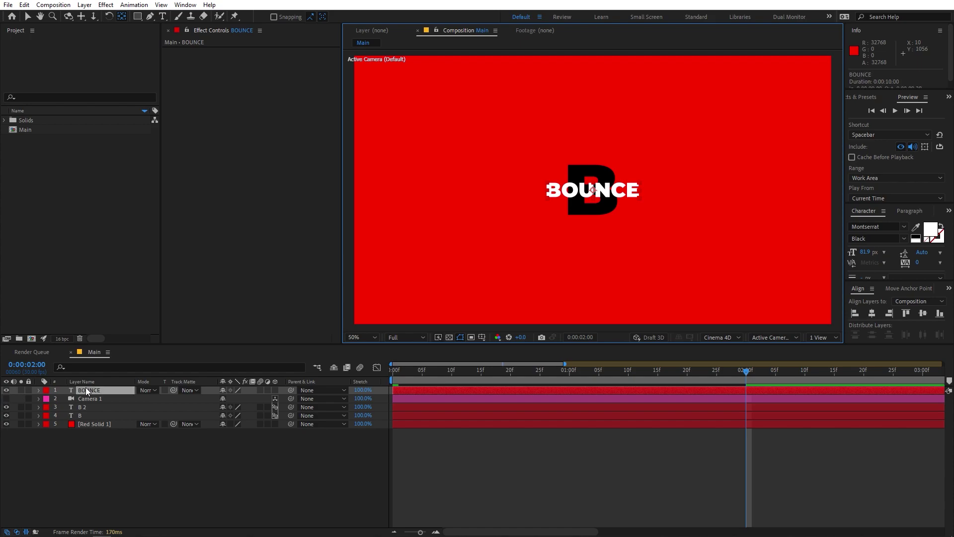
- Scale the BOUNCE text layer to 340% and place it below the camera and B layers in the stack
drag(235, 396, 358, 399)
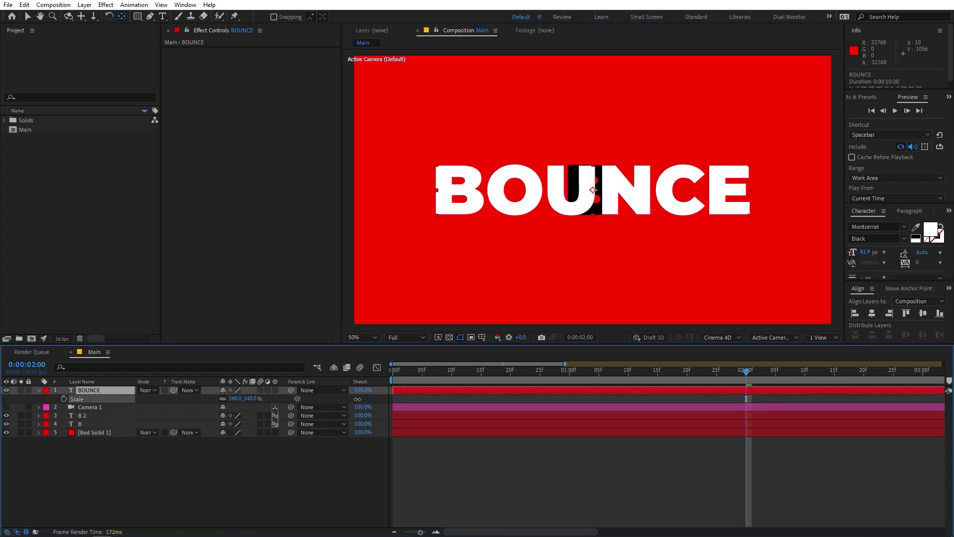
click(221, 477)
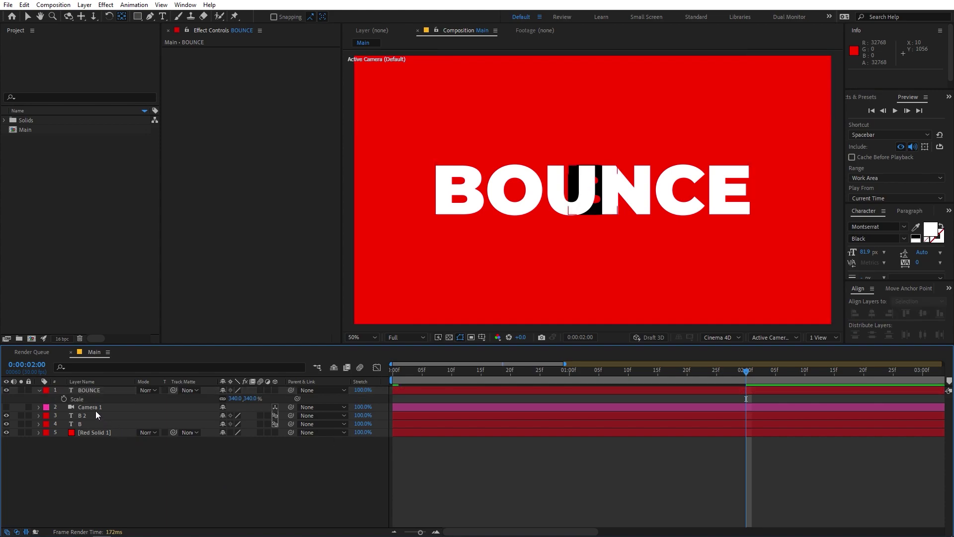
click(92, 394)
drag(92, 394, 98, 430)
click(102, 450)
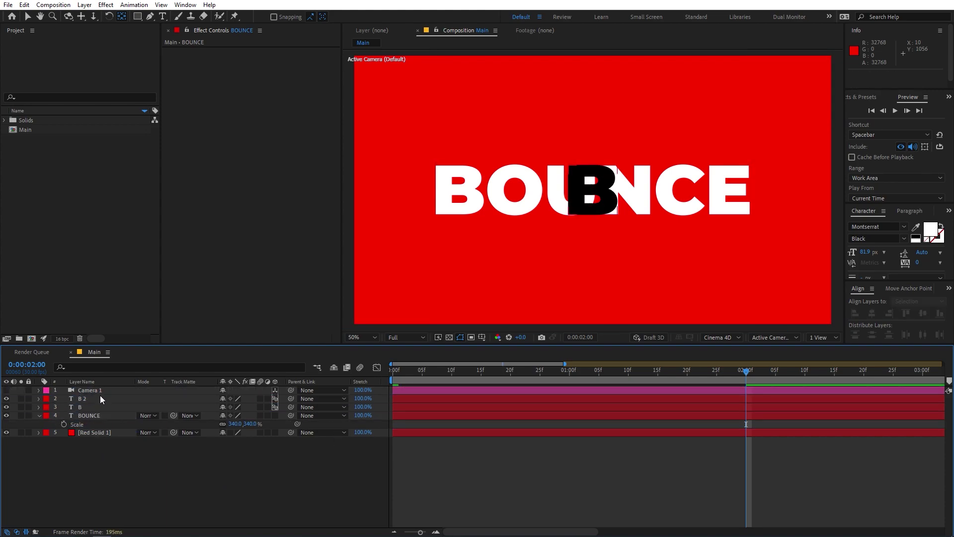
- Move the B 2 and B layers together along X to about 342, over the first letter of BOUNCE
click(85, 399)
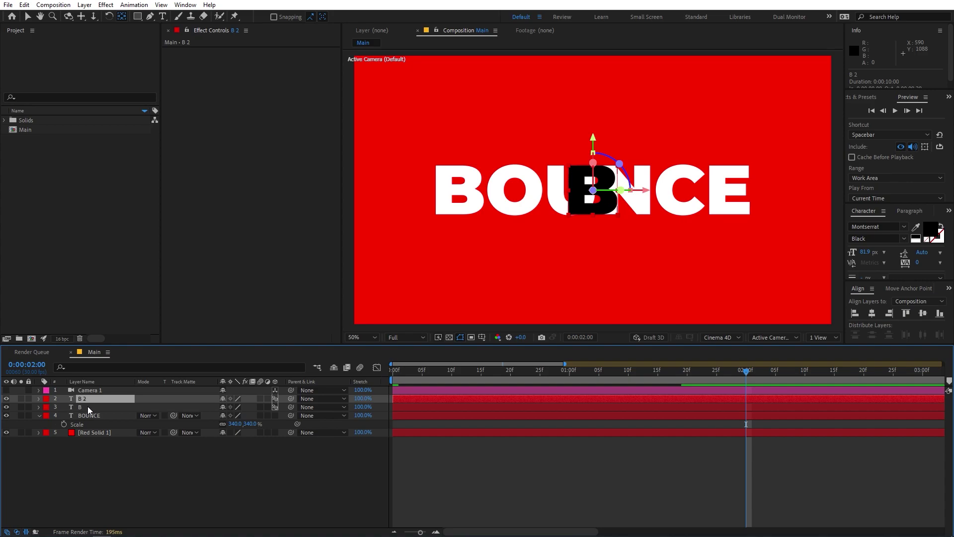
shift+click(88, 406)
click(28, 19)
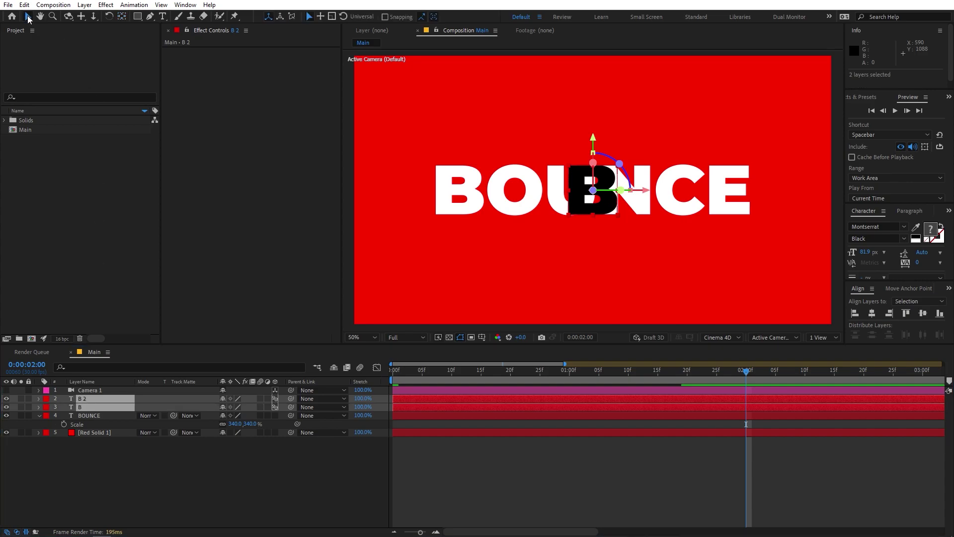
drag(648, 194, 493, 195)
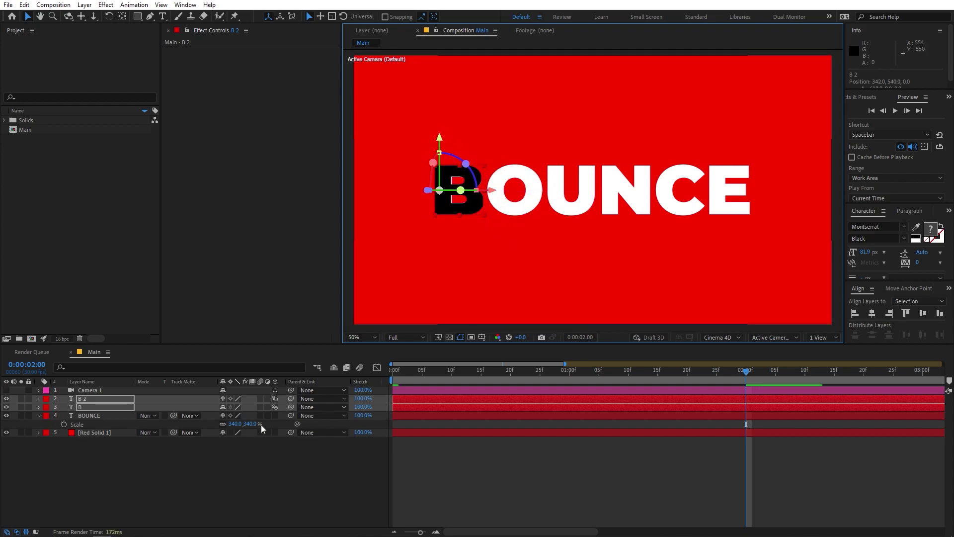
- Duplicate the B 2 and B layers, group the copies directly above the originals, and give the copies a yellow label
click(99, 416)
click(96, 406)
shift+click(100, 398)
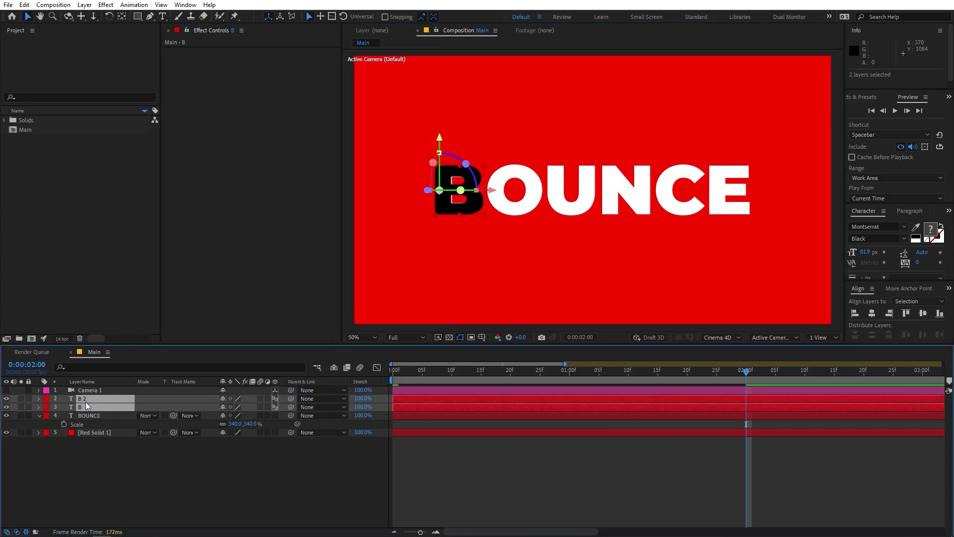
key(ctrl+d)
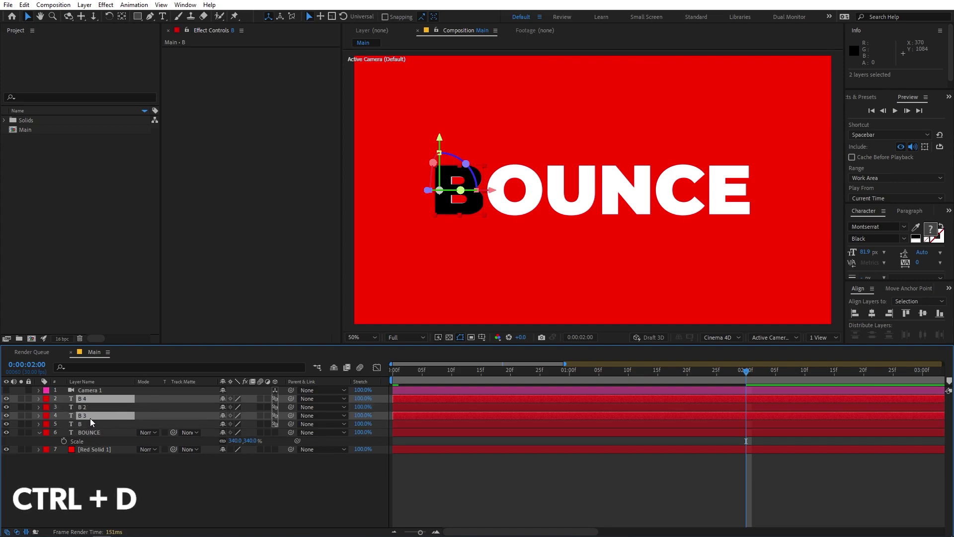
drag(91, 420, 74, 404)
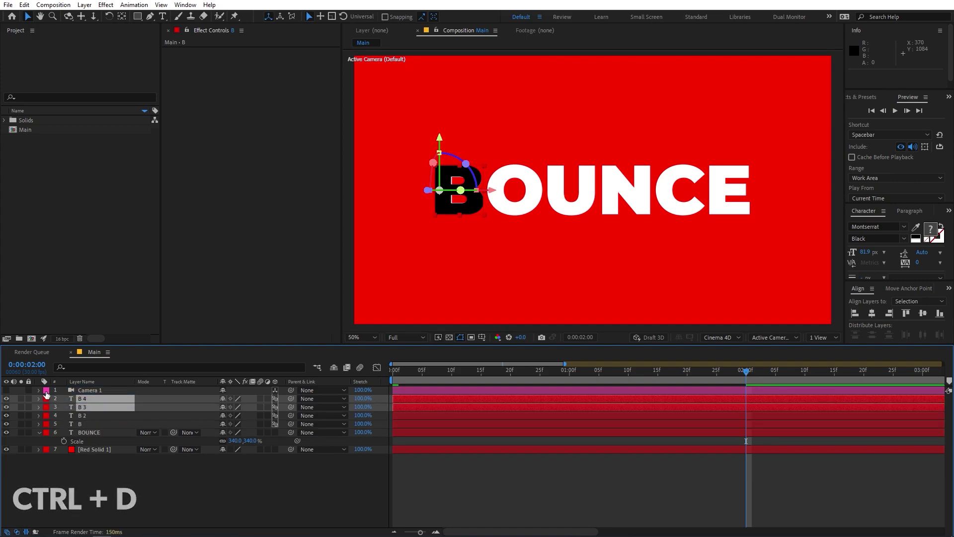
click(49, 400)
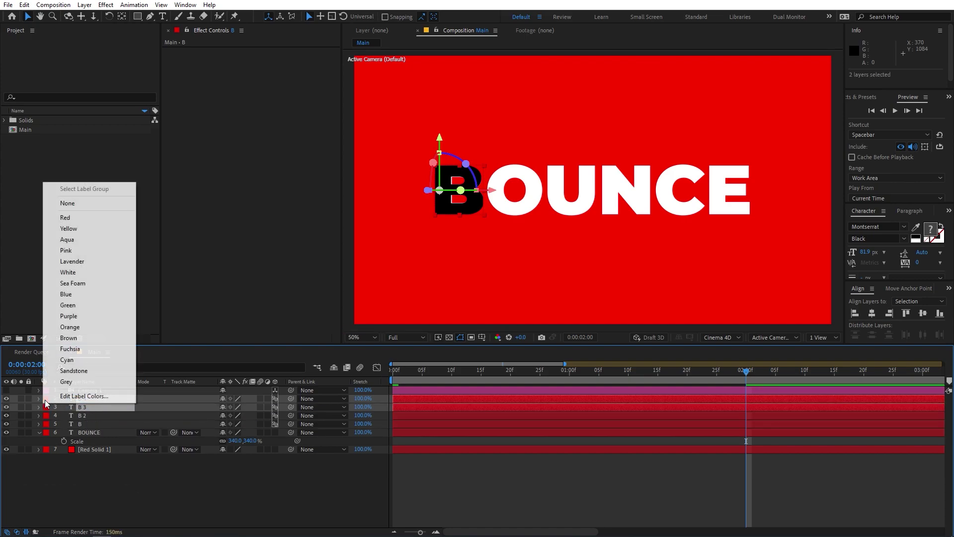
click(75, 229)
click(143, 462)
- Replace the text of both yellow-labelled copies, B 3 and B 4, with the letter O
key(ctrl+t)
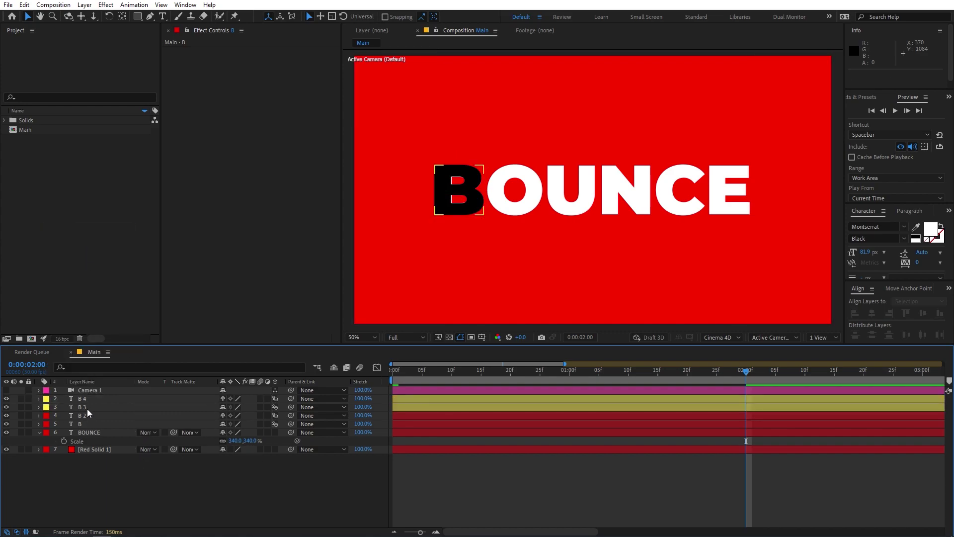
click(88, 408)
text(O)
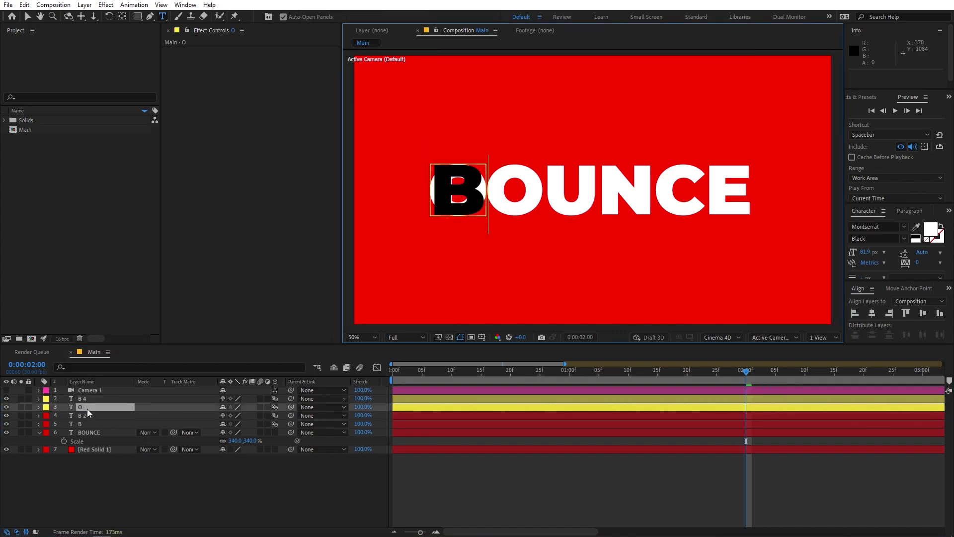
click(111, 399)
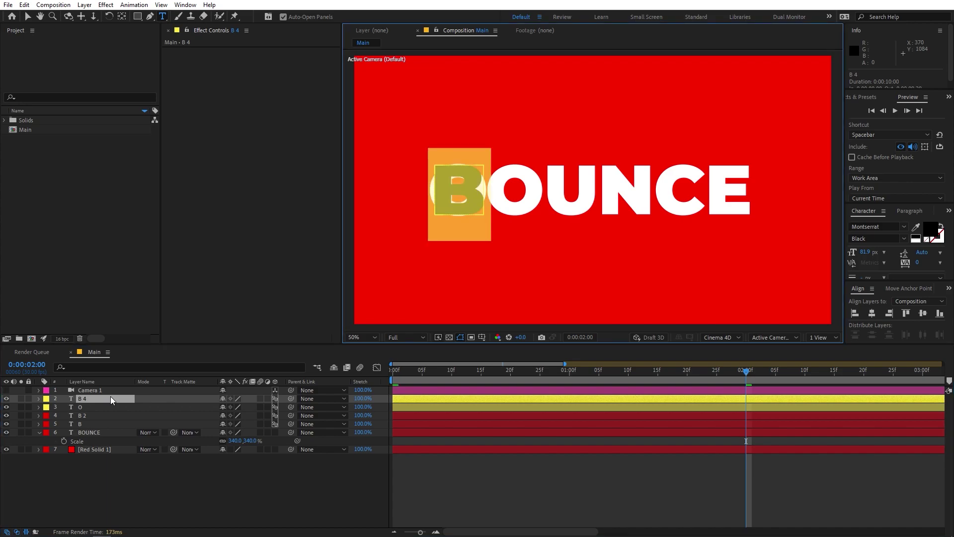
text(OP)
key(BackSpace)
- Move both O layers together along X so they cover the O of BOUNCE
shift+click(96, 406)
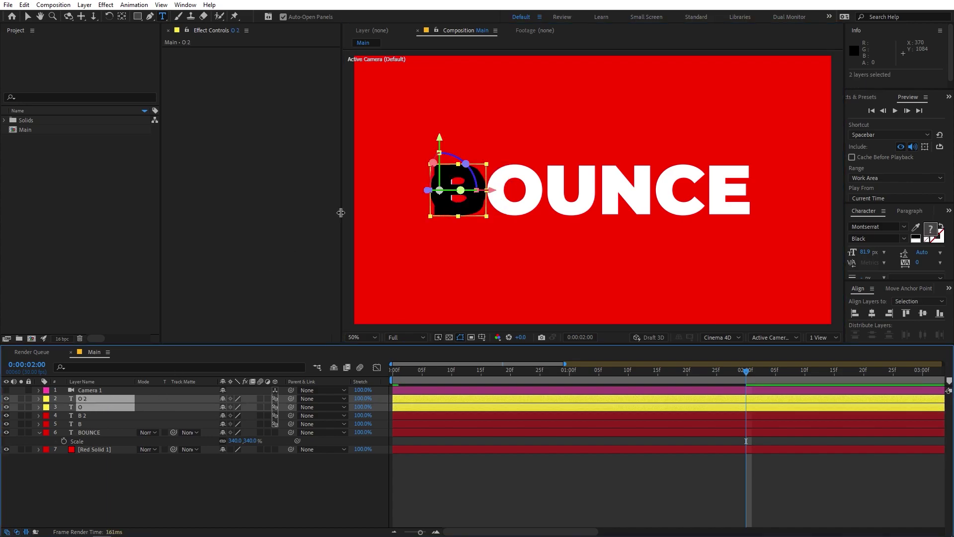
key(v)
drag(490, 191, 562, 196)
- Duplicate both O layers, group the copies above the originals, and give the copies a green label
click(116, 408)
click(116, 405)
key(ctrl+d)
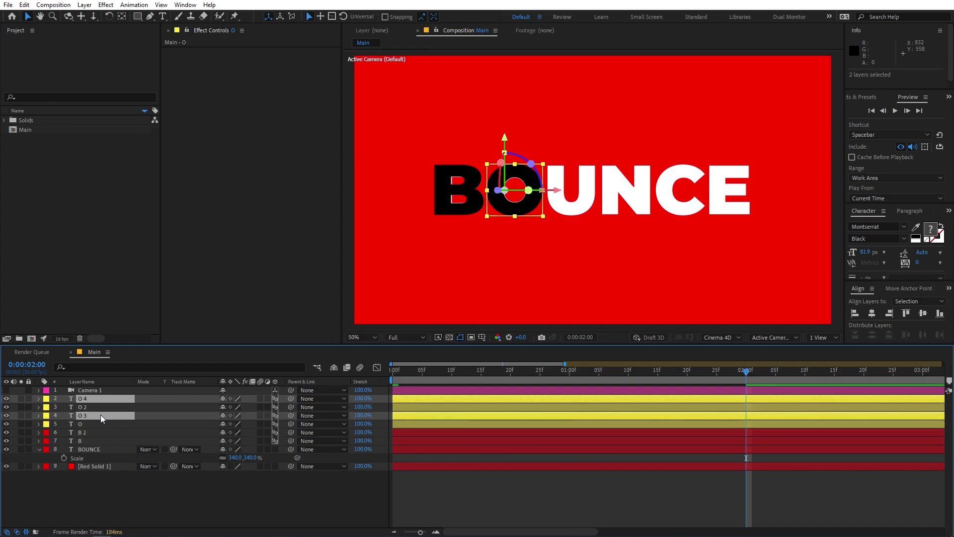
drag(100, 418, 95, 403)
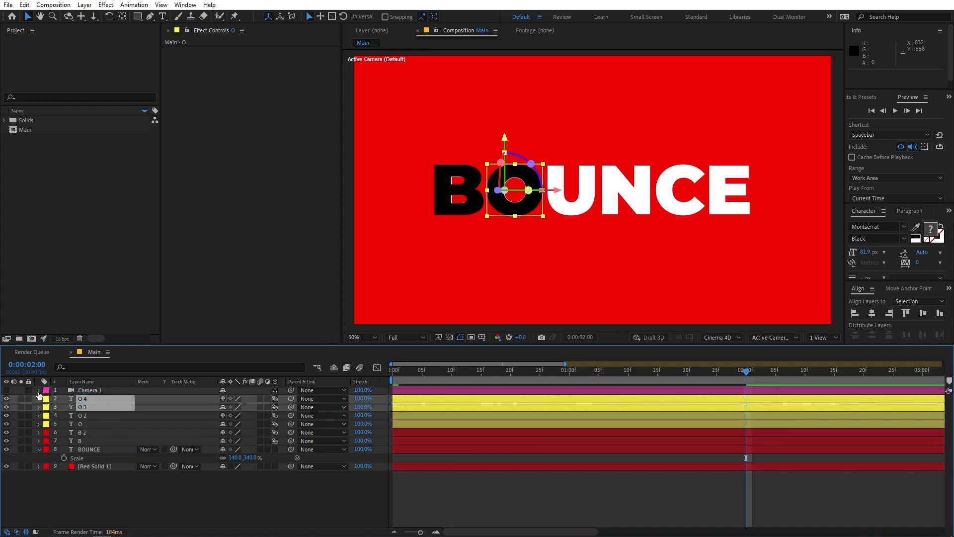
click(46, 400)
click(87, 305)
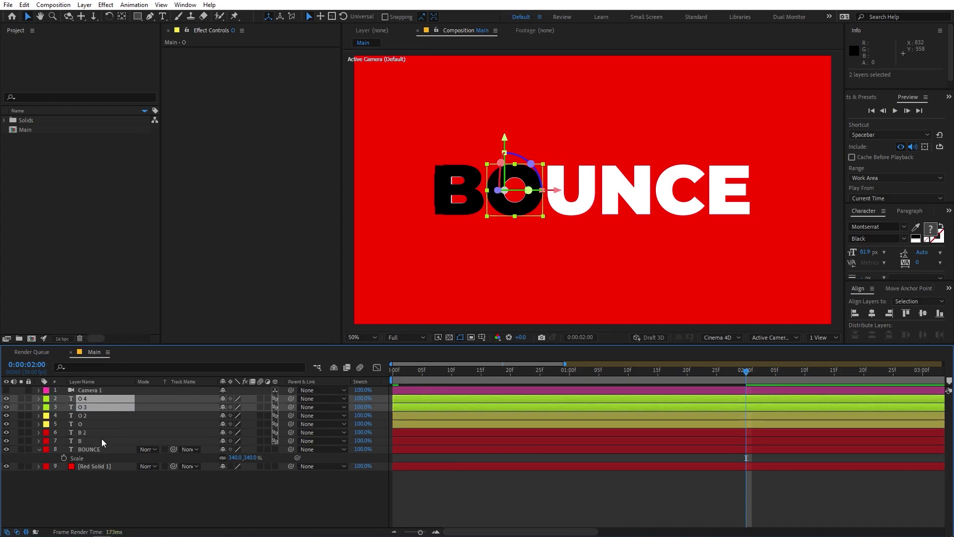
- Replace the text of both green-labelled copies, O 4 and O 3, with the letter U
click(98, 400)
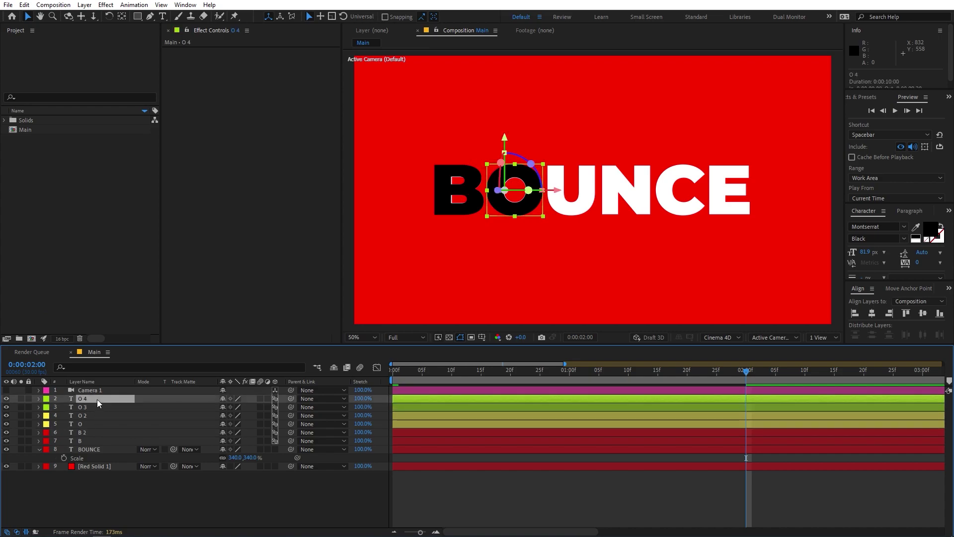
key(ctrl+t)
text(U)
click(99, 408)
key(ctrl+t)
text(U)
key(ctrl+z)
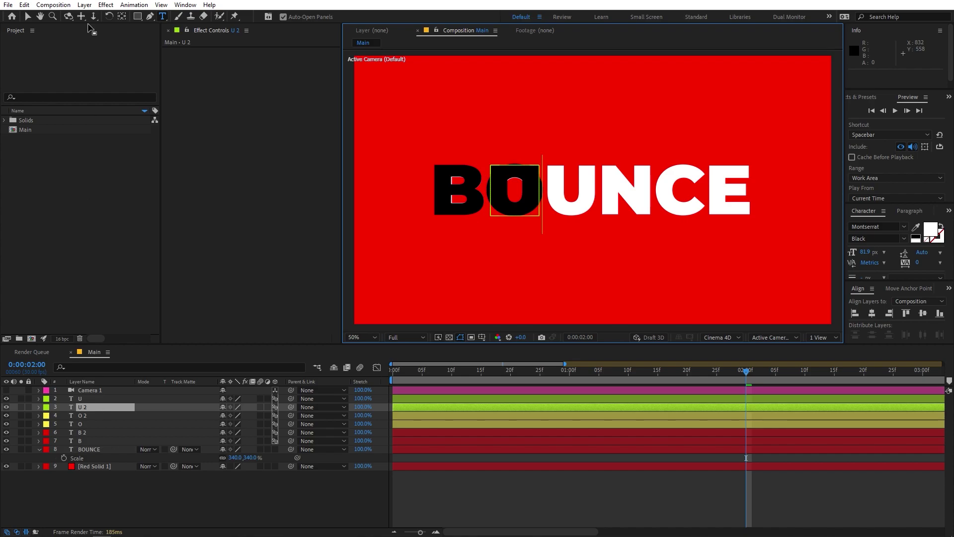
- Move both U layers together along X over the U of BOUNCE and duplicate them
click(27, 16)
ctrl+click(85, 399)
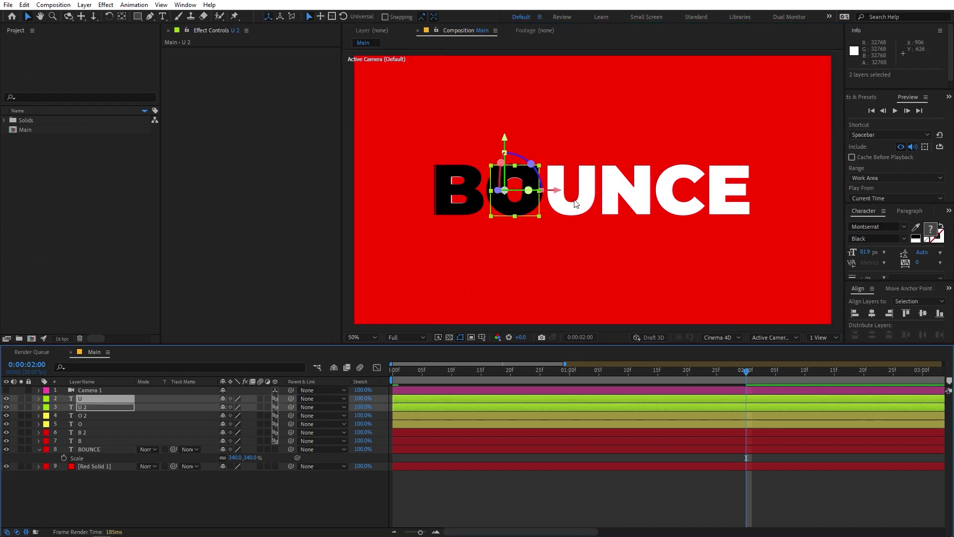
drag(560, 190, 636, 191)
key(ctrl+d)
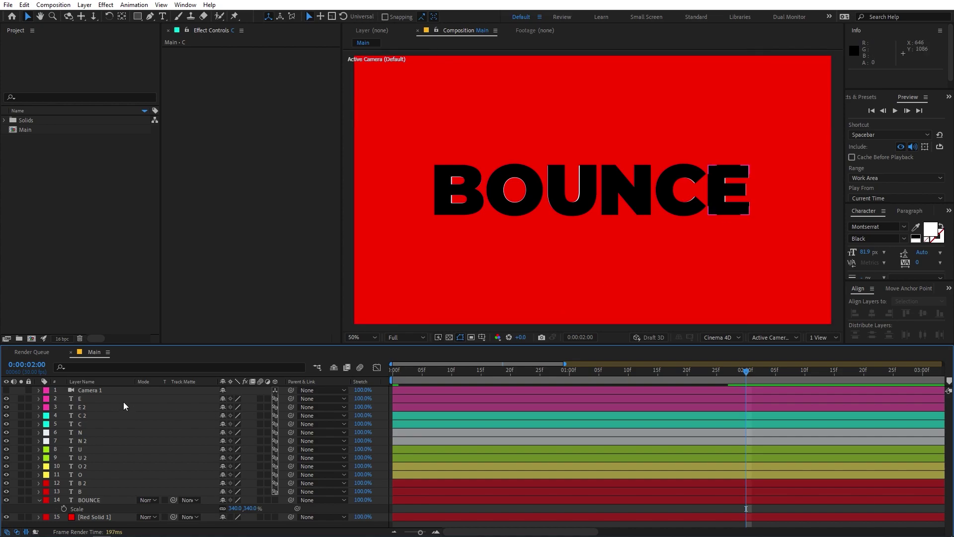
- Turn Camera 1 back on and delete the white BOUNCE reference layer
click(6, 391)
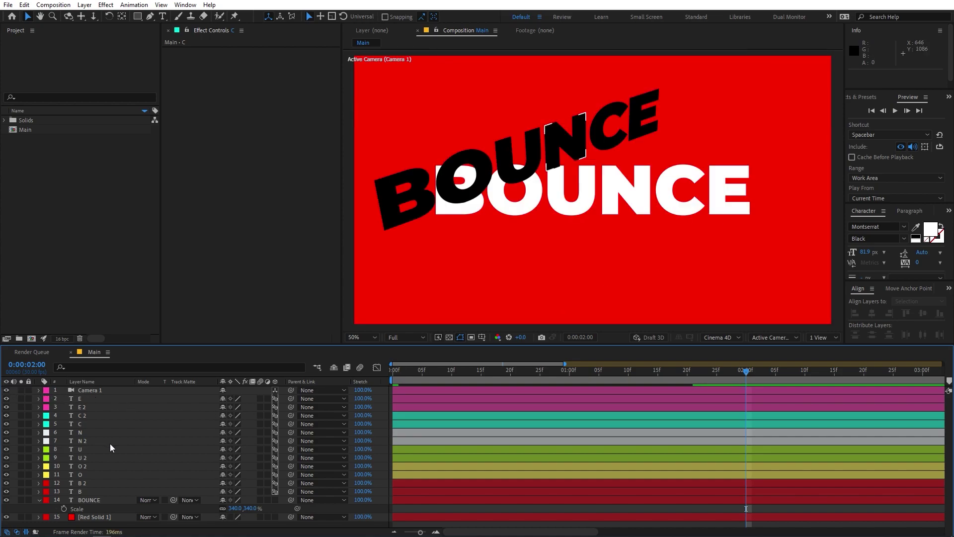
click(85, 500)
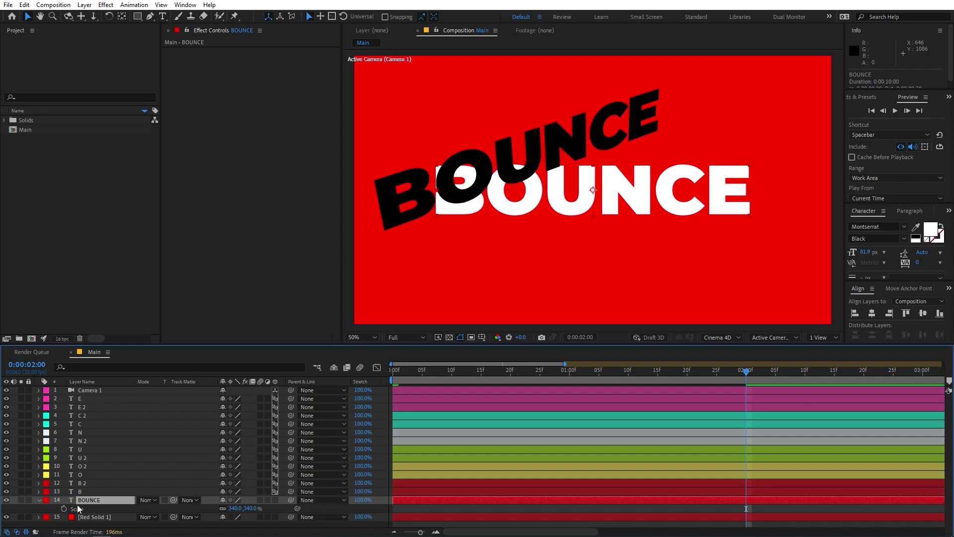
key(Delete)
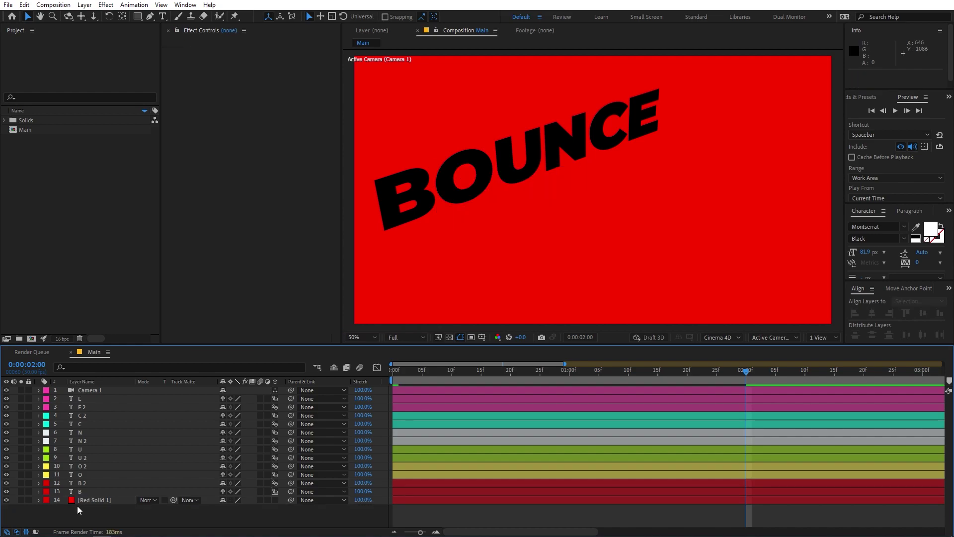
- Pan Camera 1 to shift the word BOUNCE toward the lower right of the frame and preview the animation
click(81, 16)
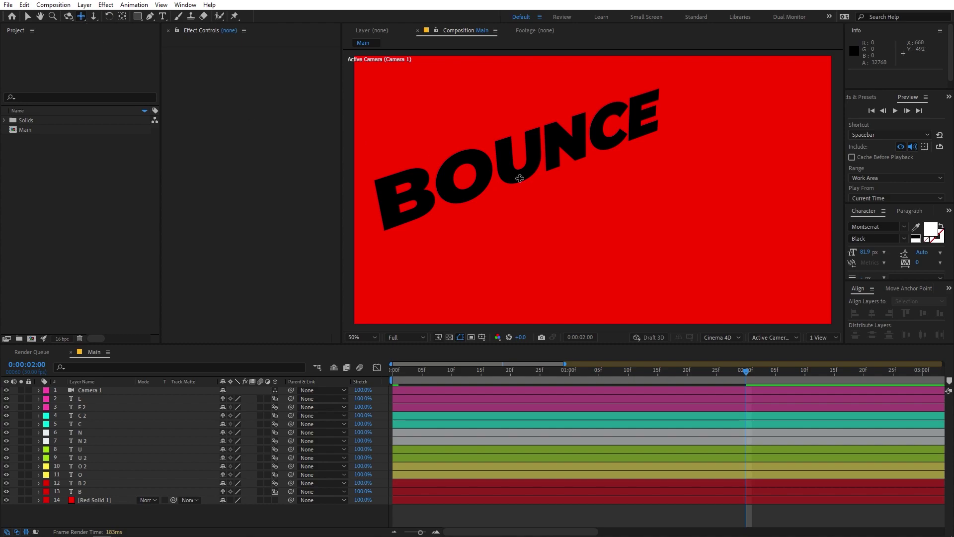
drag(516, 143, 586, 175)
key(space)
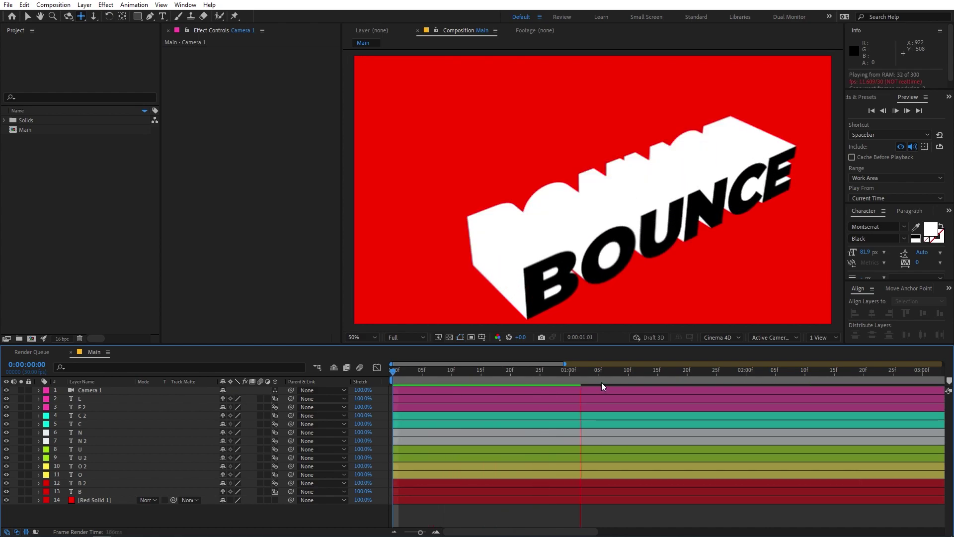
- Shift all O, U, N, C and E layers together two frames later so they start at frame 2
click(437, 398)
click(416, 370)
click(482, 368)
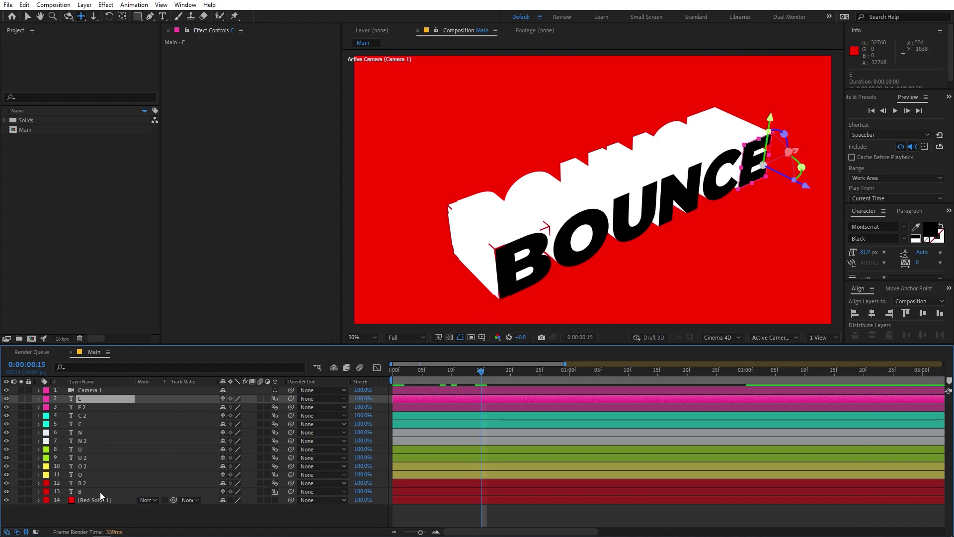
click(397, 475)
shift+click(88, 398)
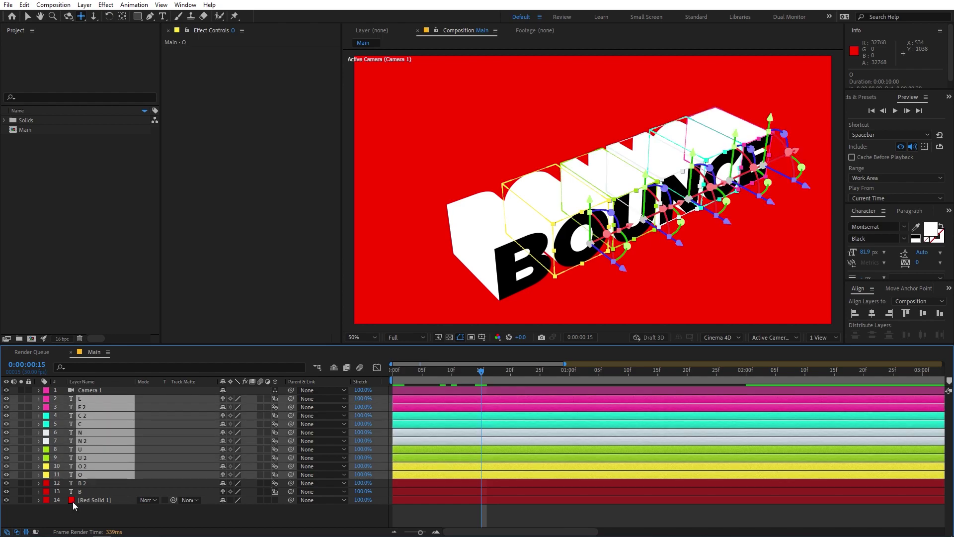
key(Home)
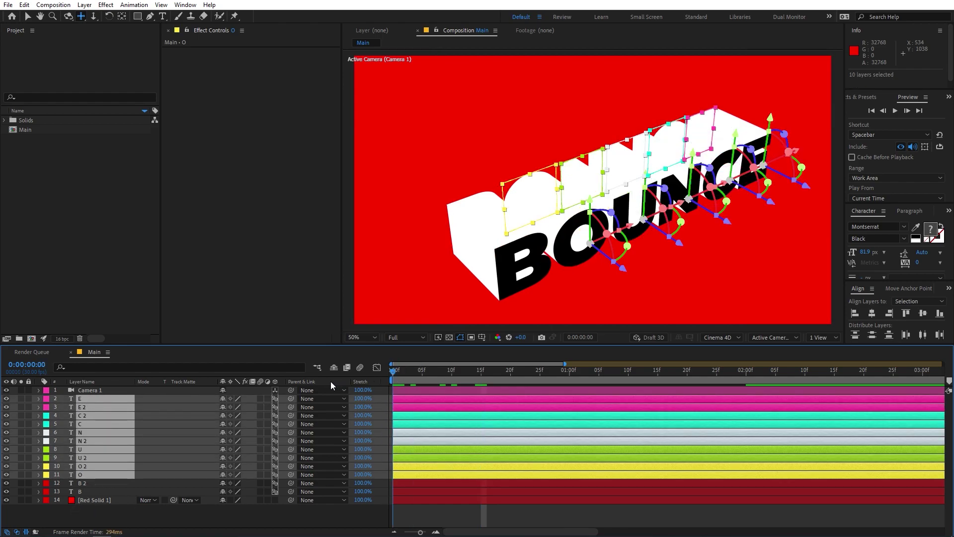
click(430, 533)
click(430, 532)
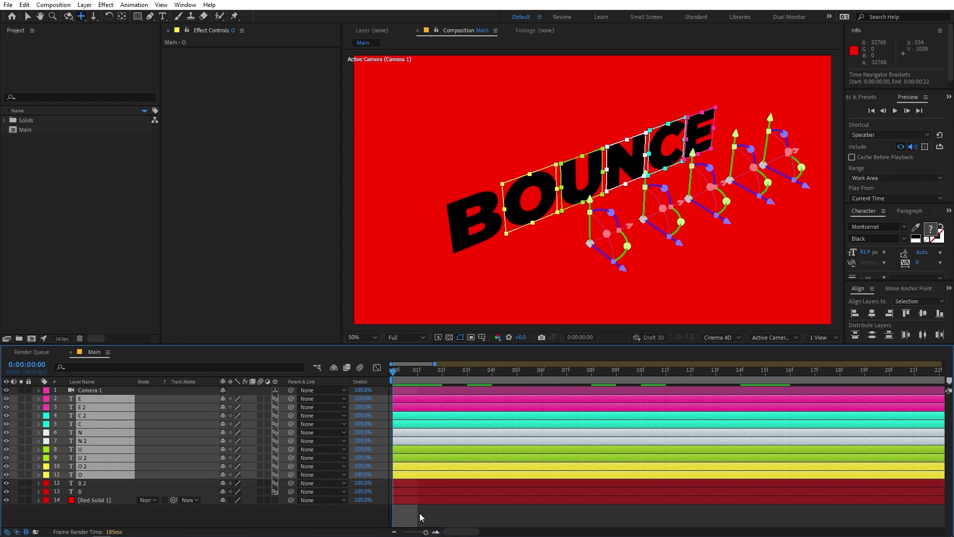
drag(404, 474, 445, 473)
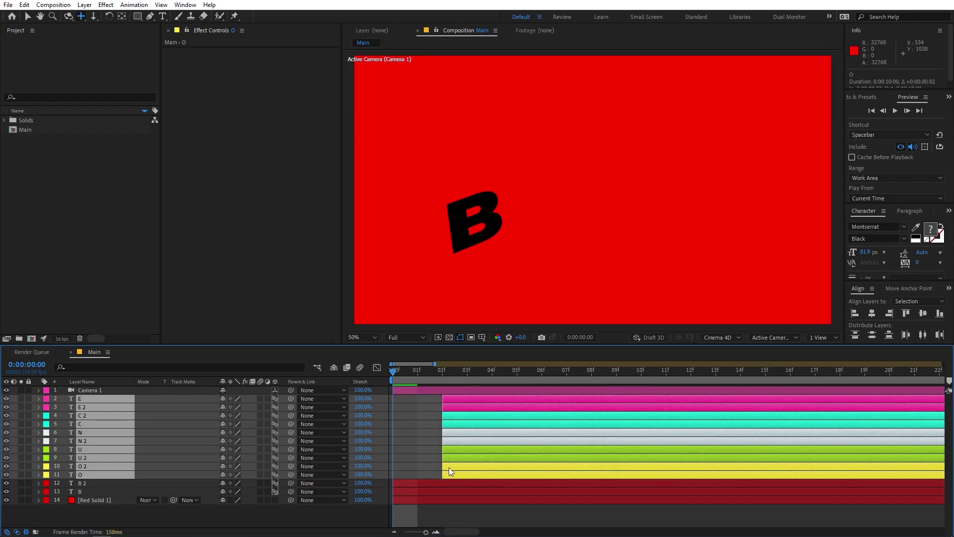
- Move the U, N, C and E layers together two more frames so they start at frame 4
click(437, 461)
click(465, 457)
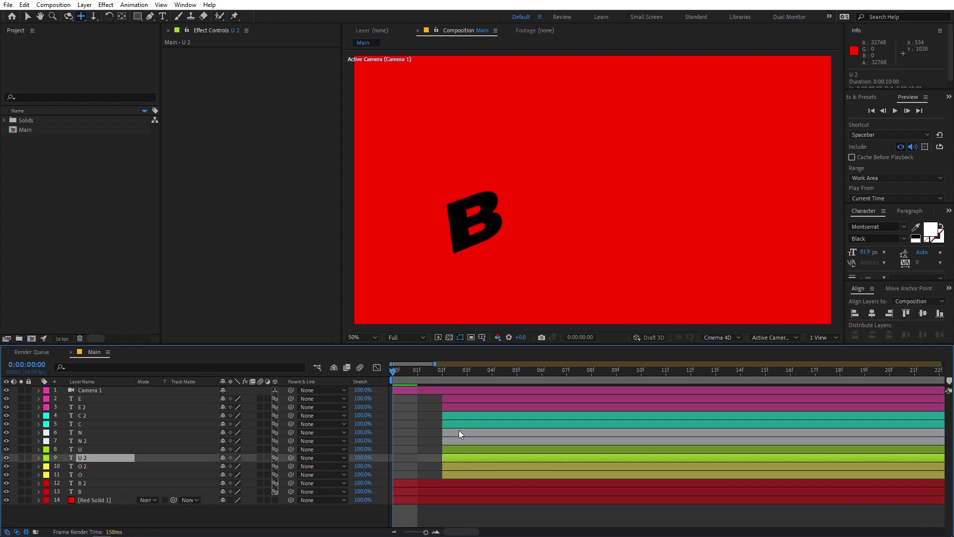
shift+click(451, 398)
drag(452, 459, 491, 460)
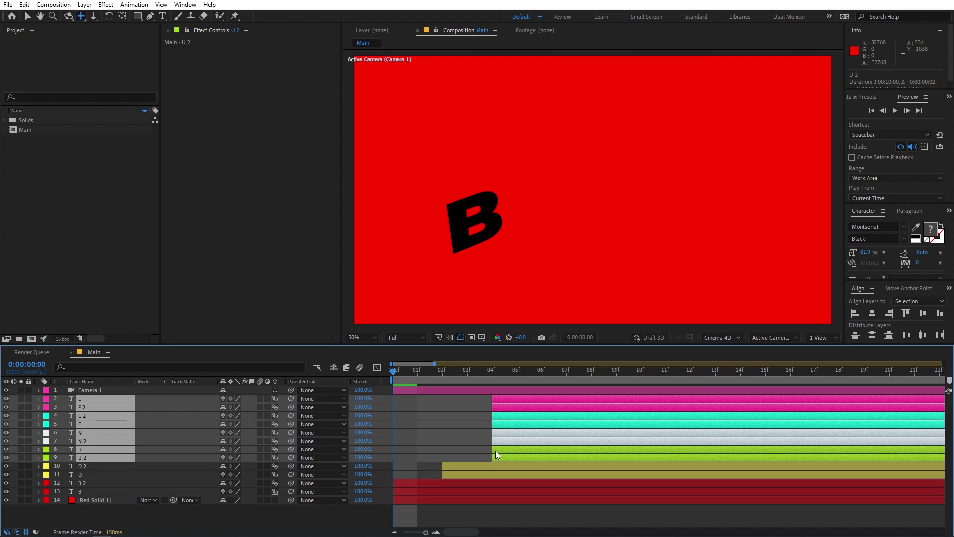
- Stagger the remaining letter pairs to start at frame 6 for N, 8 for C and 10 for E, and preview the animation
click(487, 442)
click(517, 442)
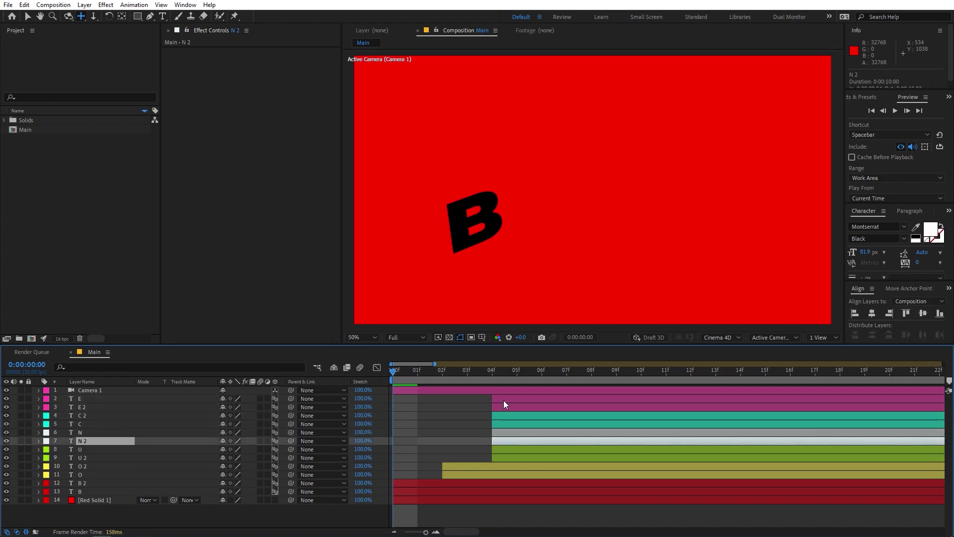
shift+click(503, 401)
drag(497, 442, 626, 410)
click(532, 440)
click(551, 427)
shift+click(554, 400)
click(584, 418)
click(618, 408)
shift+click(613, 401)
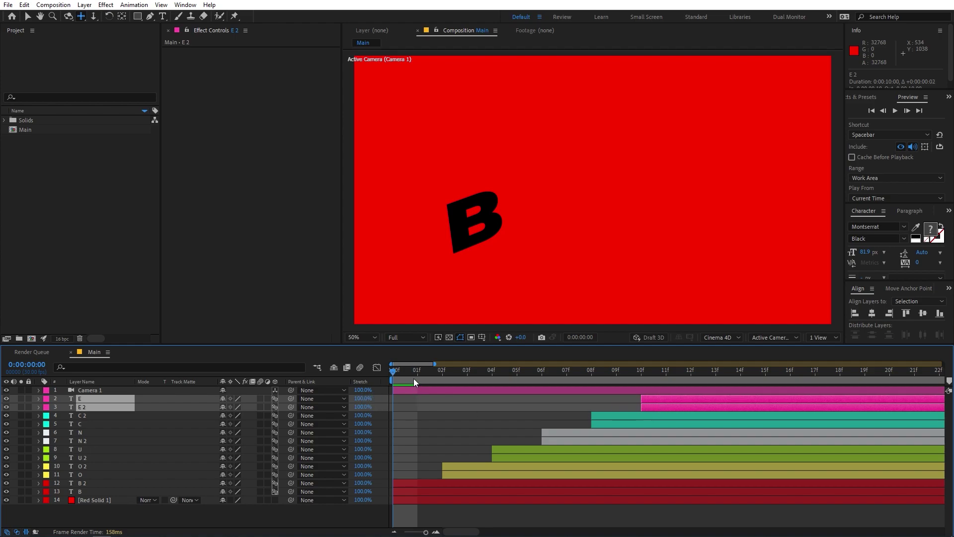
key(space)
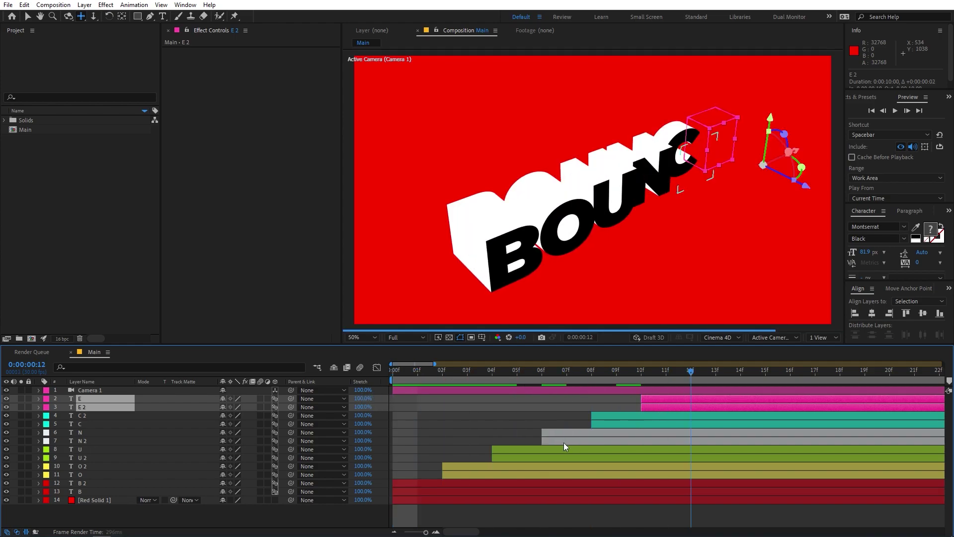
- Move the staggered O, U, N, C and E layers together 15 frames earlier and preview the animation
alt+scroll(517, 447, down, 5)
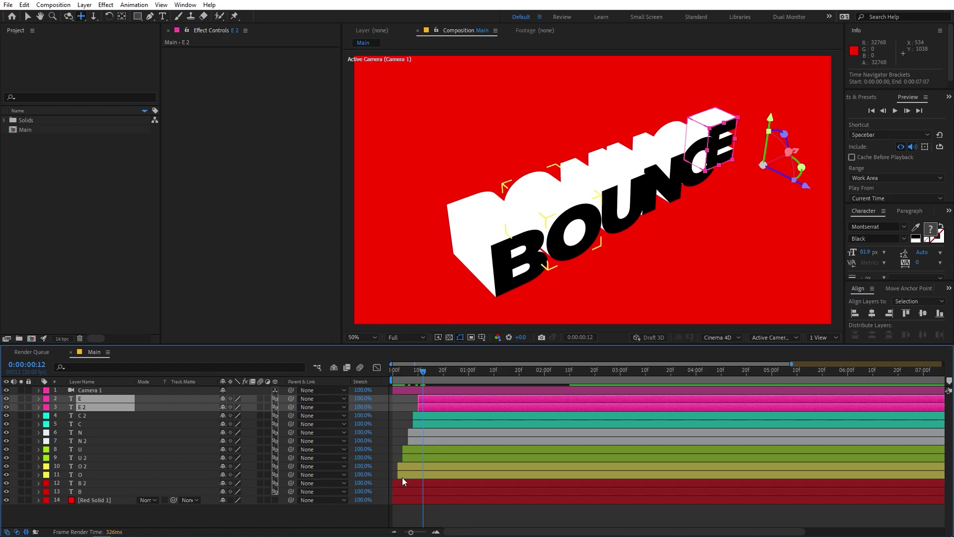
shift+click(402, 476)
drag(418, 401, 382, 402)
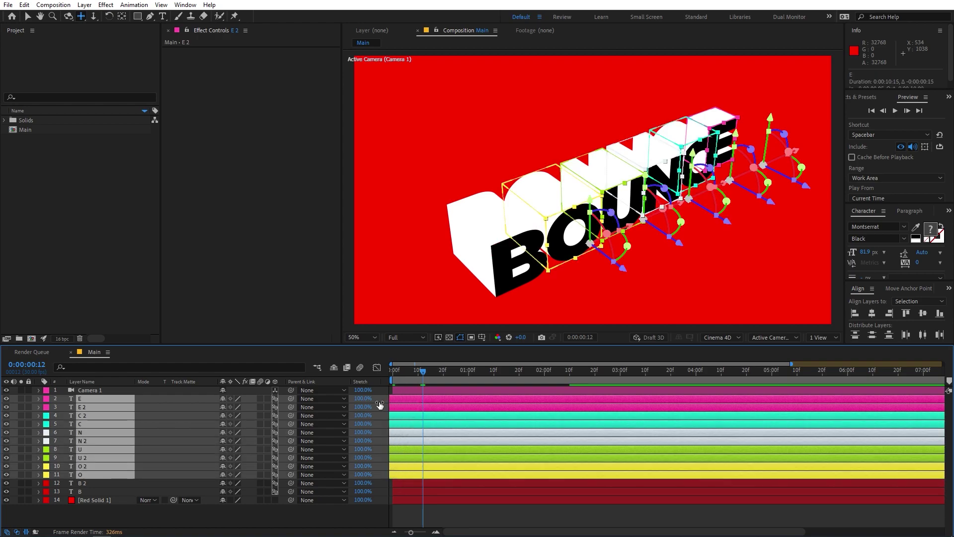
key(space)
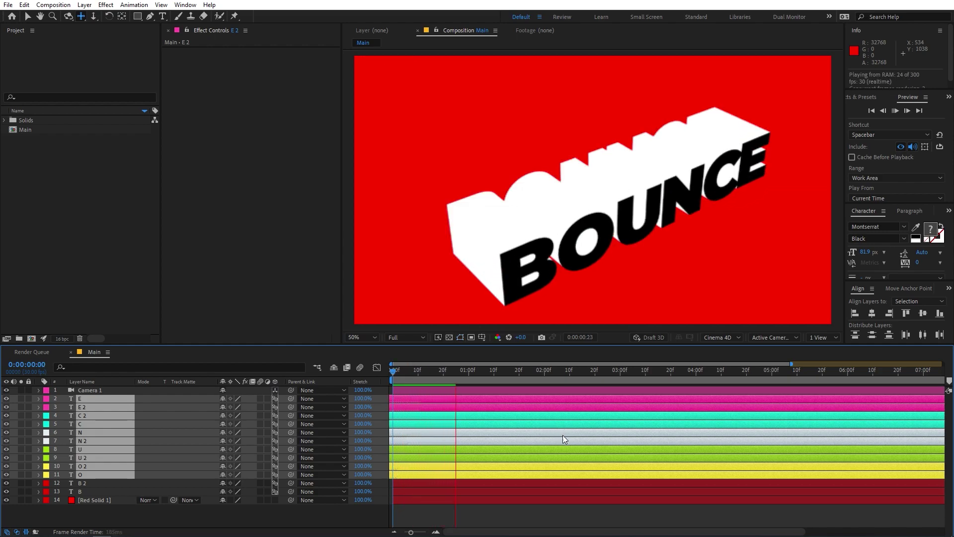
key(space)
- Compress the timing of all keyframes on the twelve letter layers so E's last keyframe lands at 0:00:01:12, and preview the result
shift+click(88, 491)
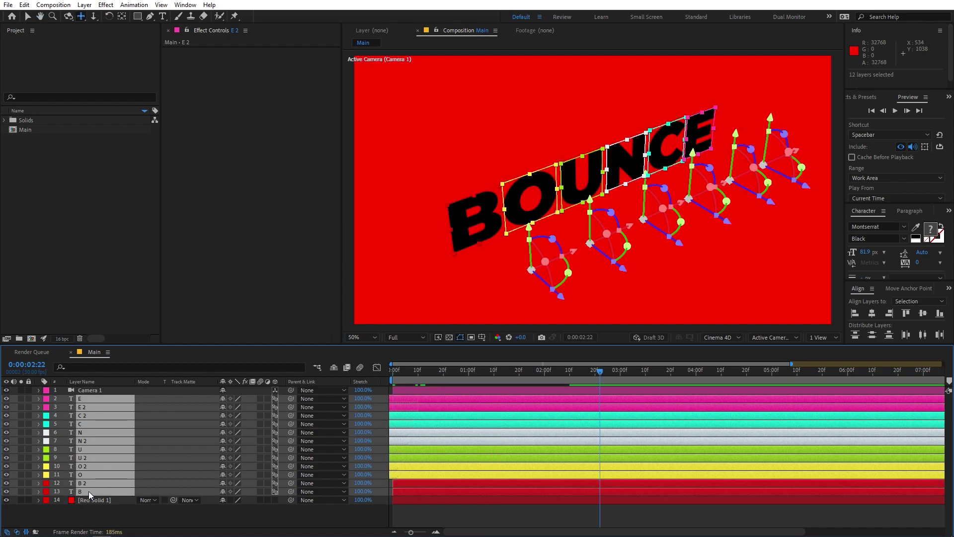
key(u)
scroll(693, 434, down, 3)
scroll(692, 433, down, 3)
scroll(655, 443, up, 8)
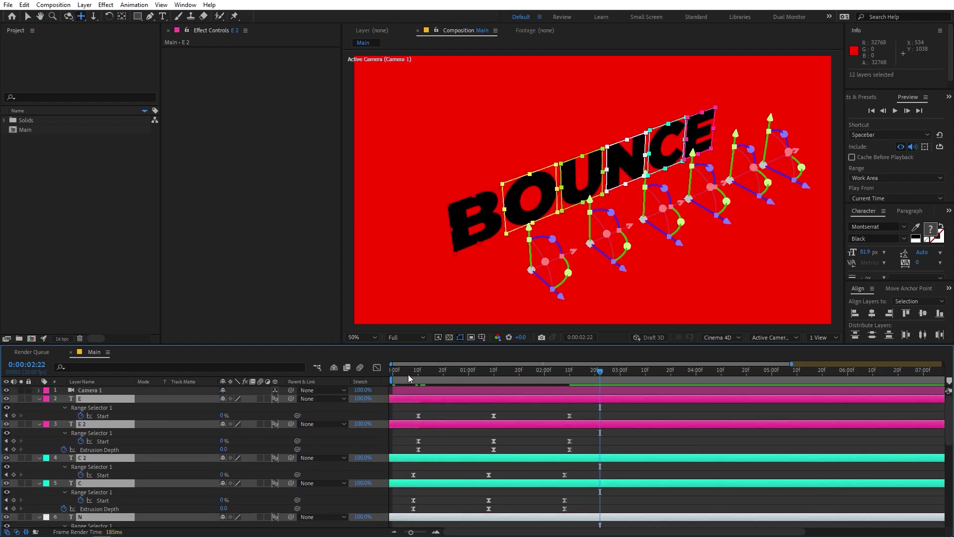
drag(615, 410, 384, 525)
scroll(596, 422, up, 10)
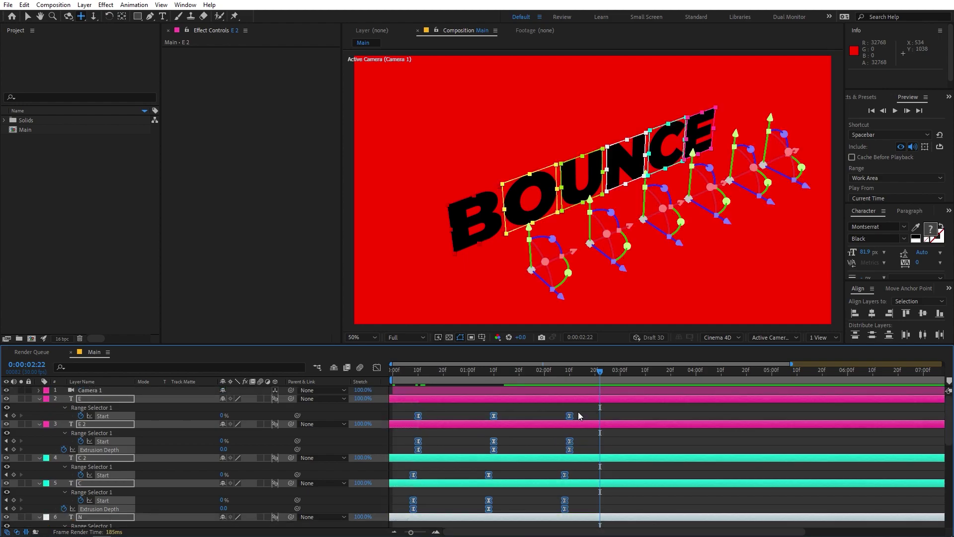
drag(571, 418, 499, 420)
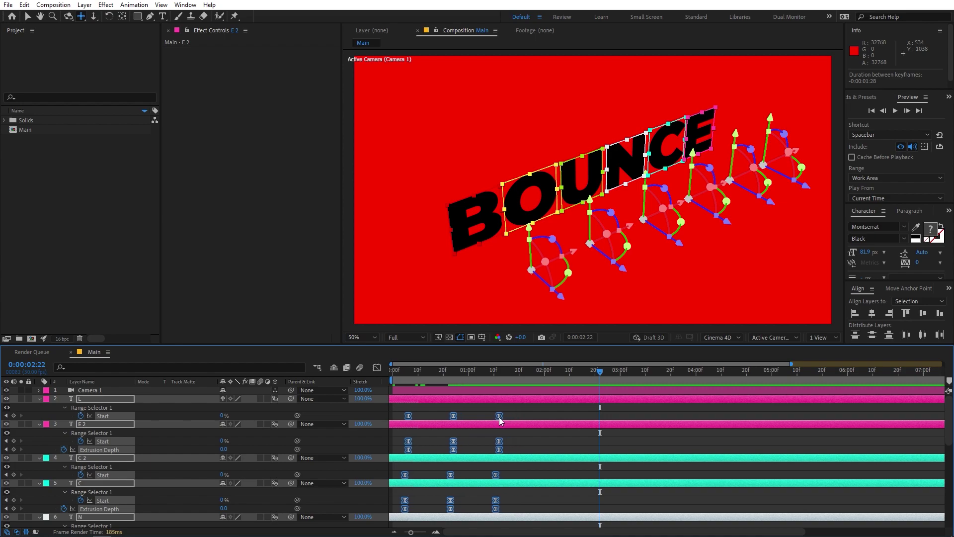
key(Home)
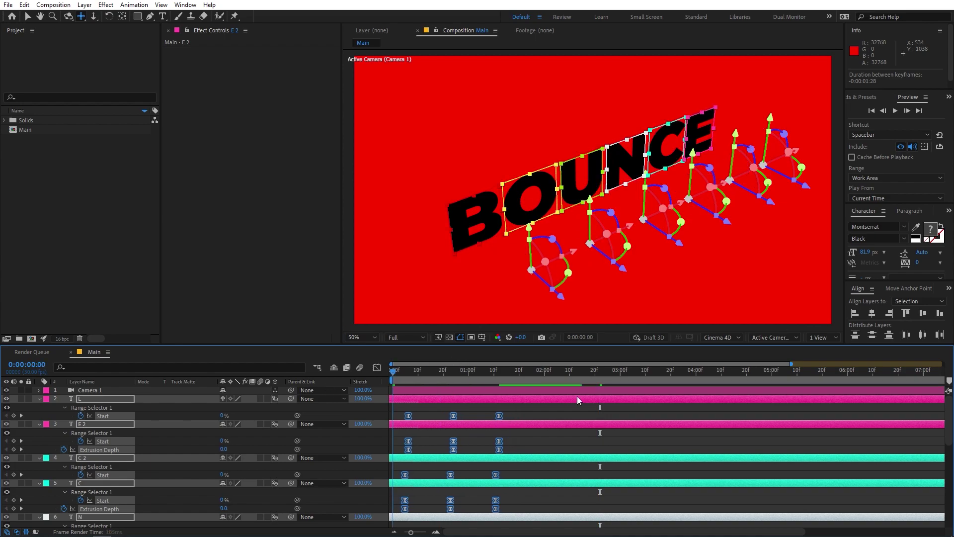
key(space)
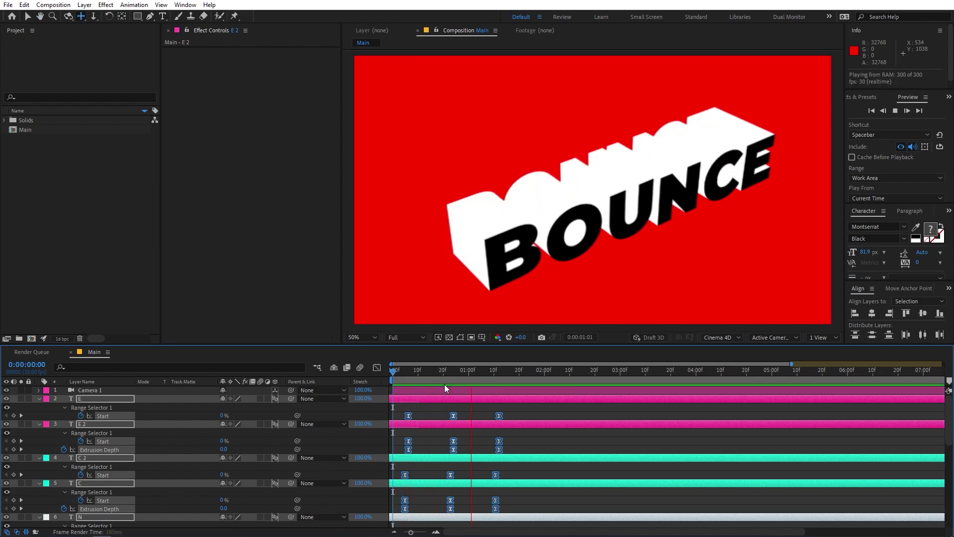
- Trim the end of all twelve letter layers to 0:00:01:12
click(496, 374)
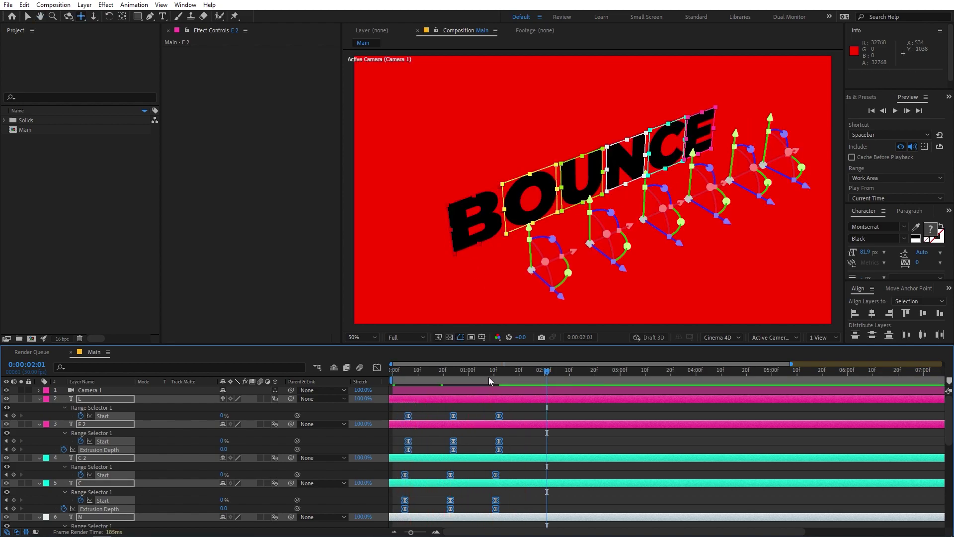
click(502, 377)
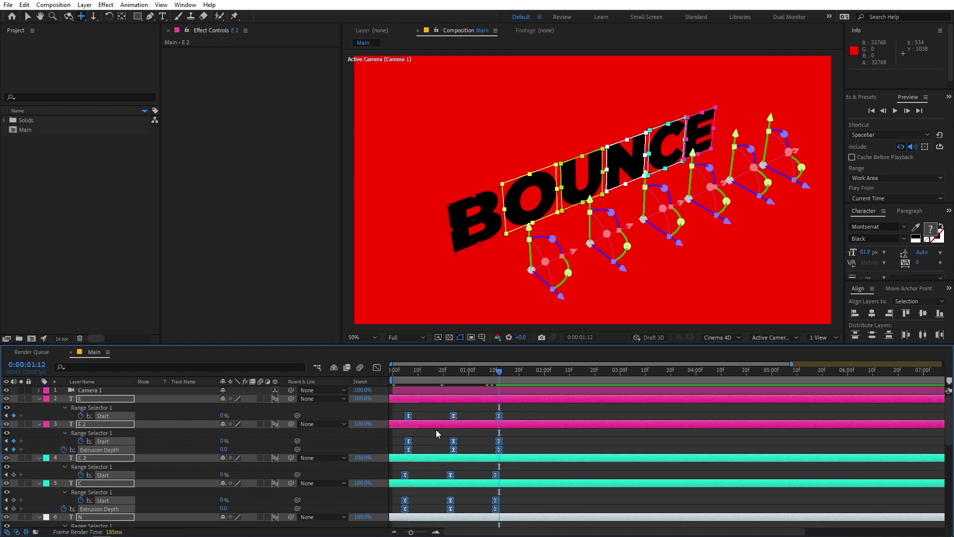
key(u)
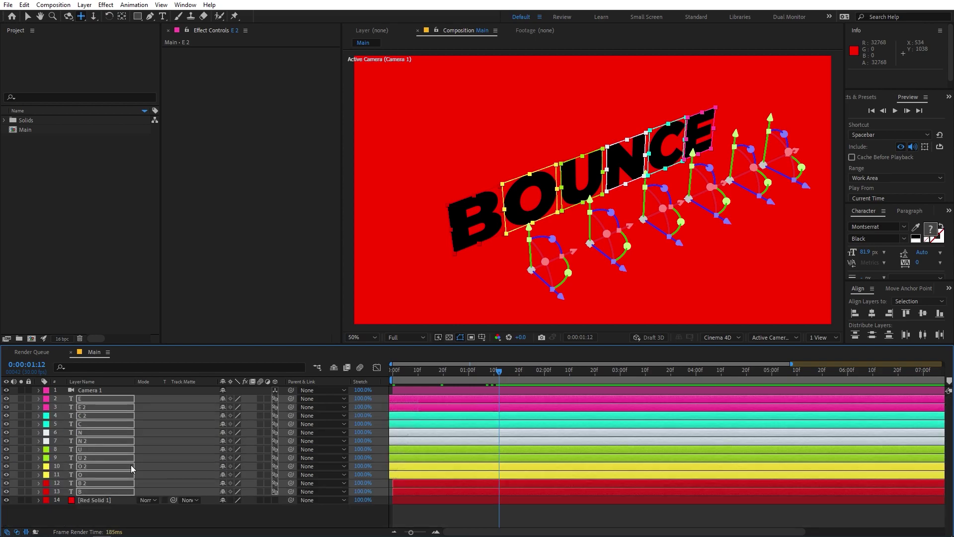
key(alt+bracketright)
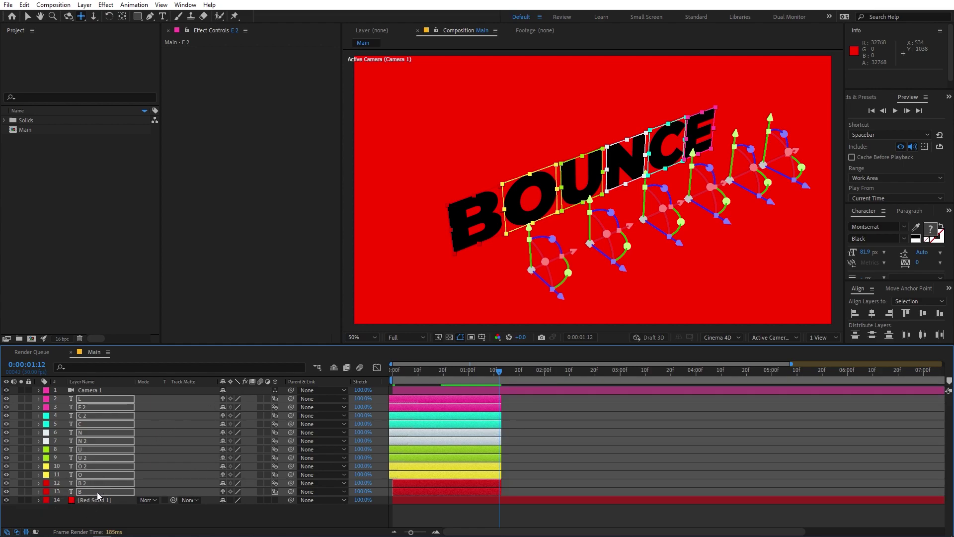
- Pre-compose the twelve letter layers into a composition named Text, adjusting its duration to the selected layers' time span
right_click(102, 431)
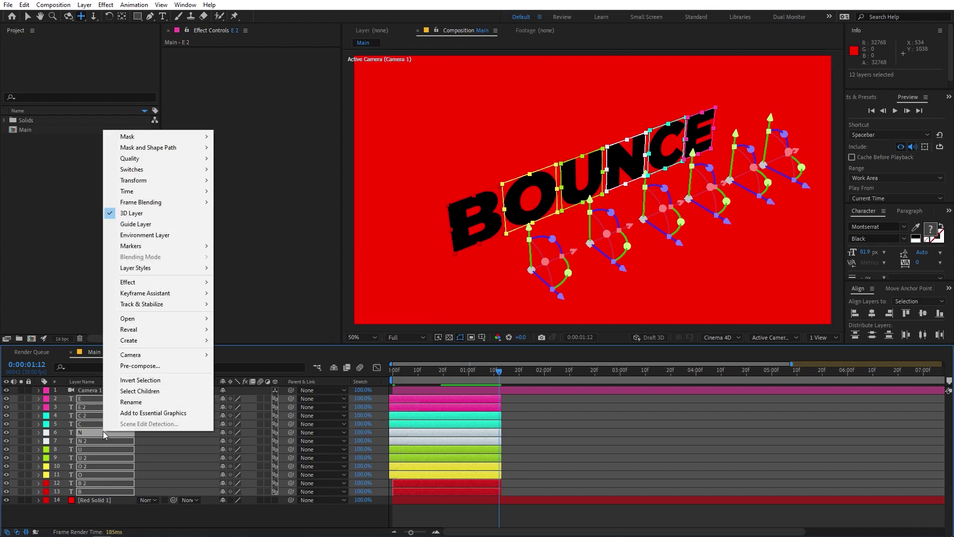
click(141, 366)
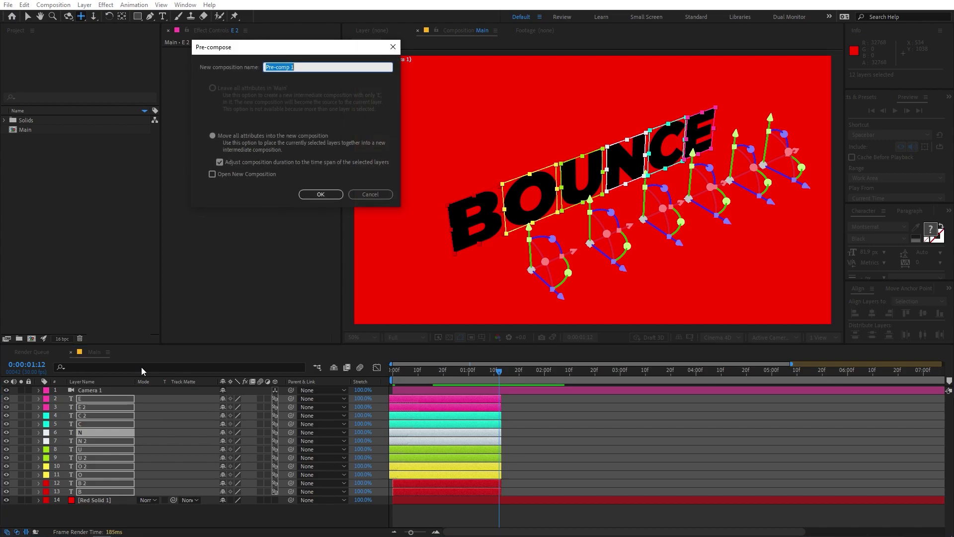
text(Text)
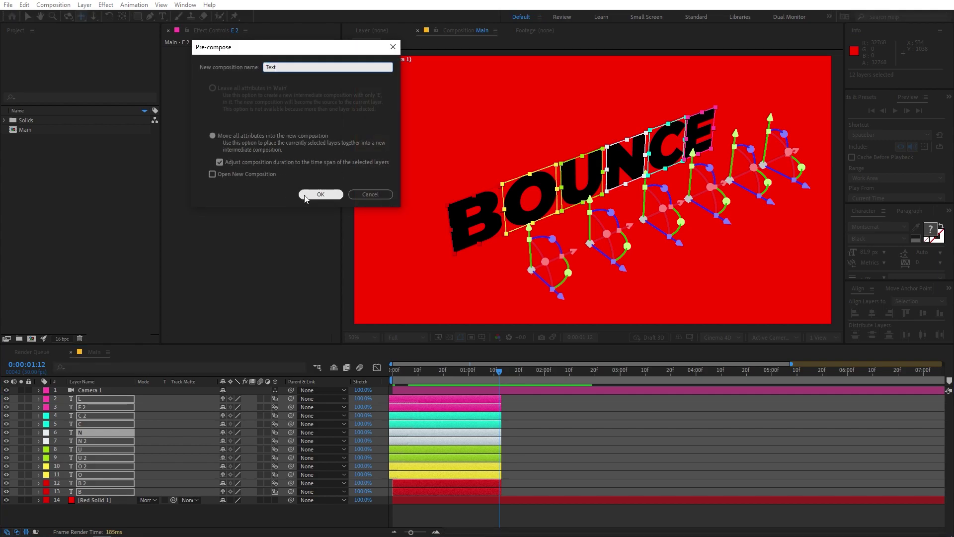
click(309, 195)
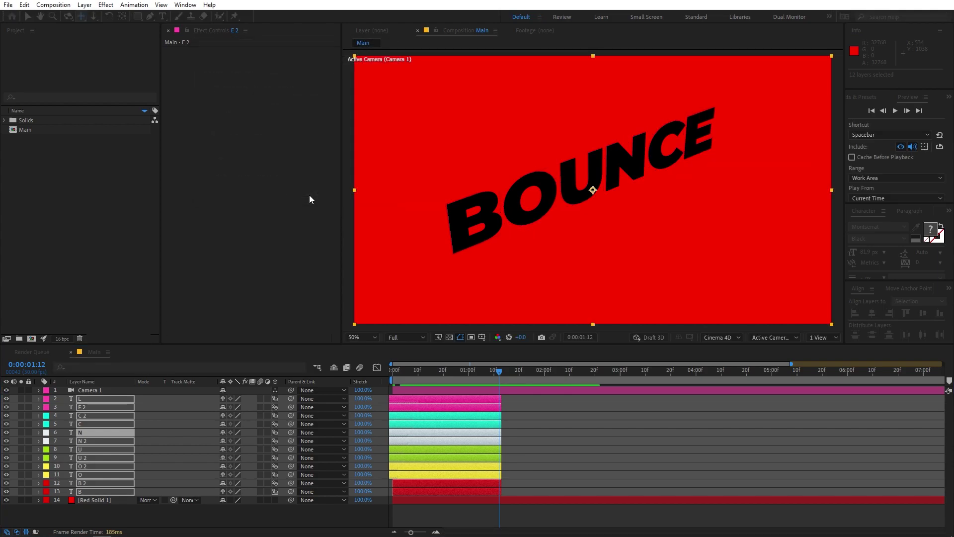
click(479, 465)
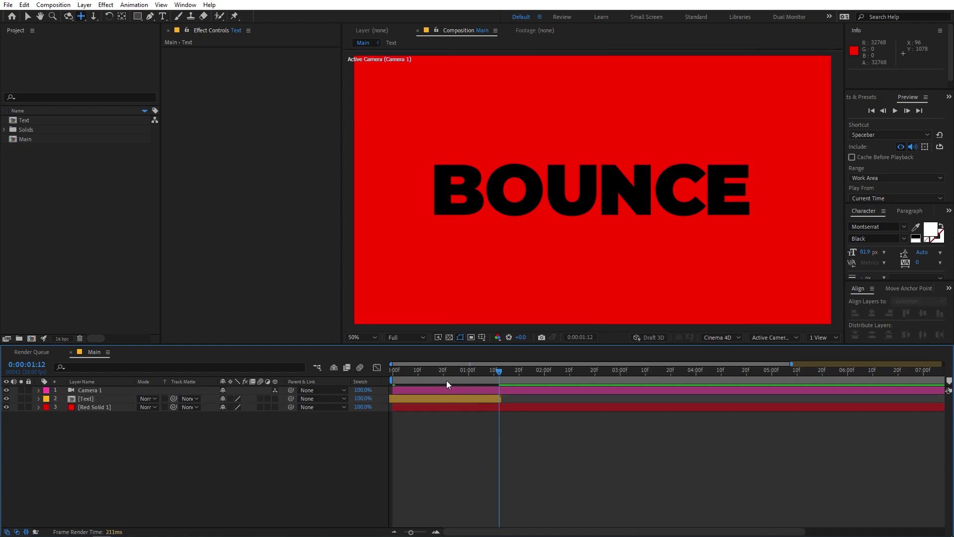
- Trim the start of the Text layer to 0:00:00:00 and undo the trial shift of the layer in time
drag(448, 378, 332, 383)
click(405, 398)
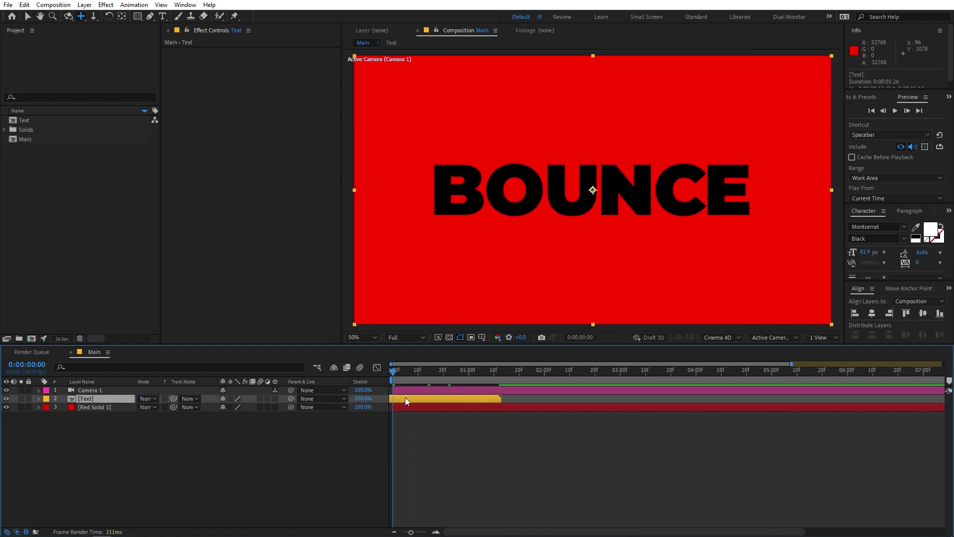
key(alt+bracketleft)
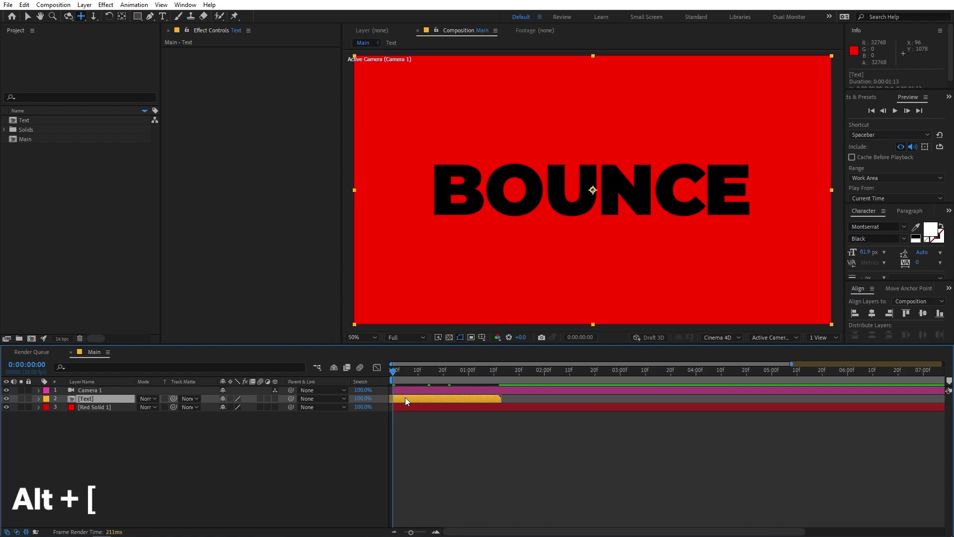
drag(404, 397, 440, 397)
key(ctrl+z)
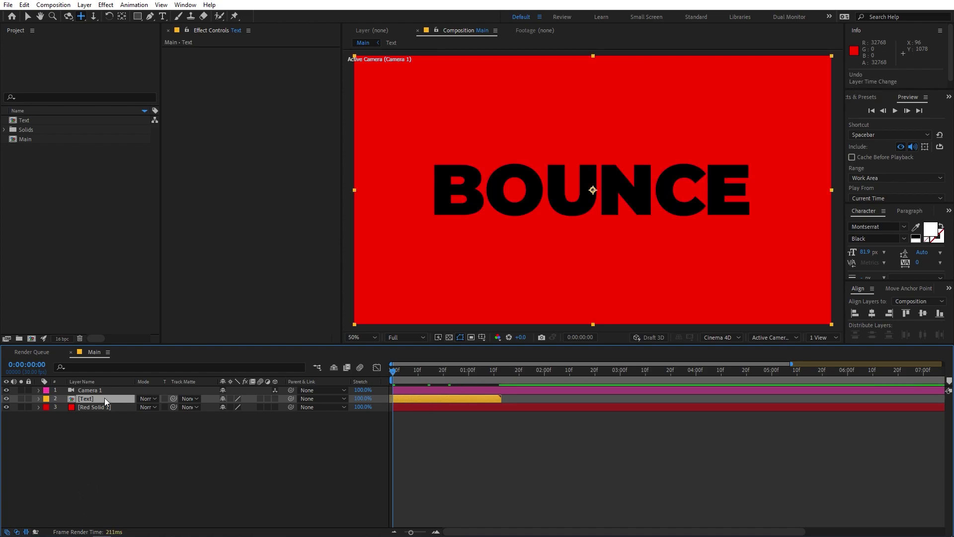
- Turn on Collapse Transformations for the Text layer and check the extruded word at 0:00:00:14
click(230, 399)
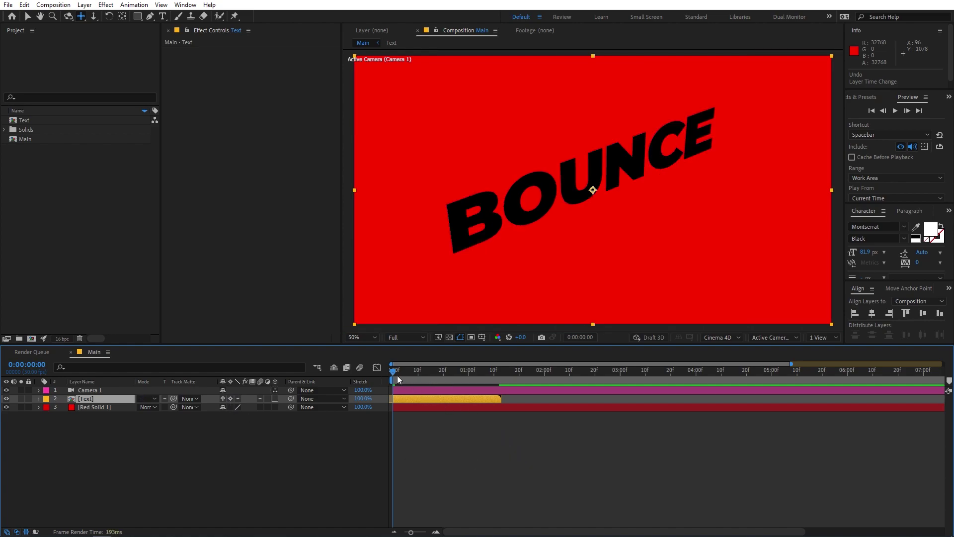
drag(418, 378, 427, 377)
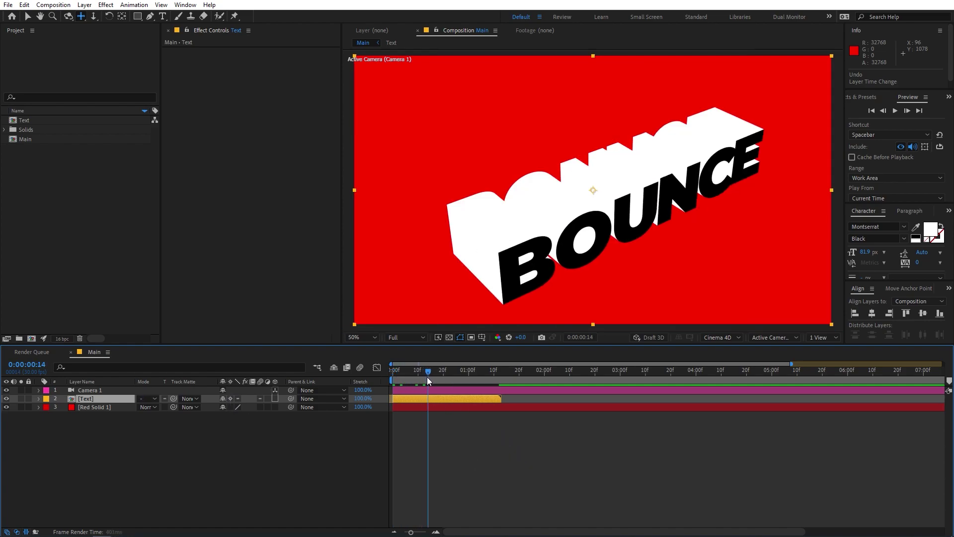
- Reframe the BOUNCE text with Camera 1 by orbiting to a flatter front view, panning it towards the centre and dollying back slightly
click(104, 390)
click(70, 16)
drag(563, 174, 522, 139)
click(81, 16)
drag(616, 182, 571, 173)
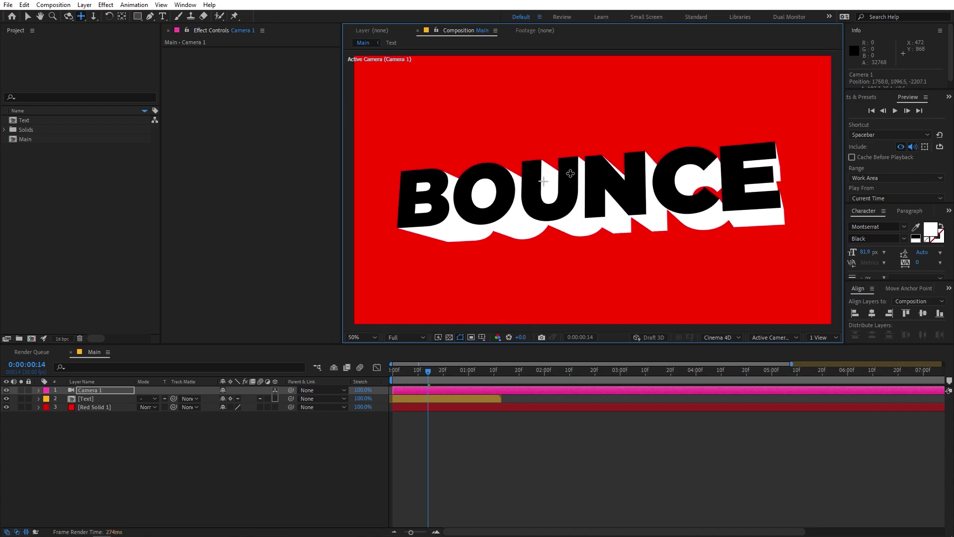
click(94, 15)
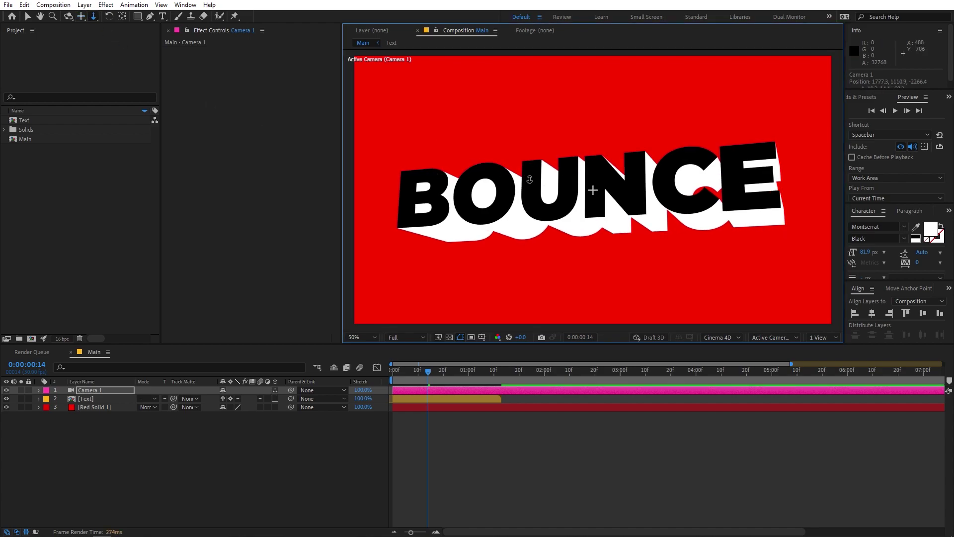
drag(529, 192, 528, 210)
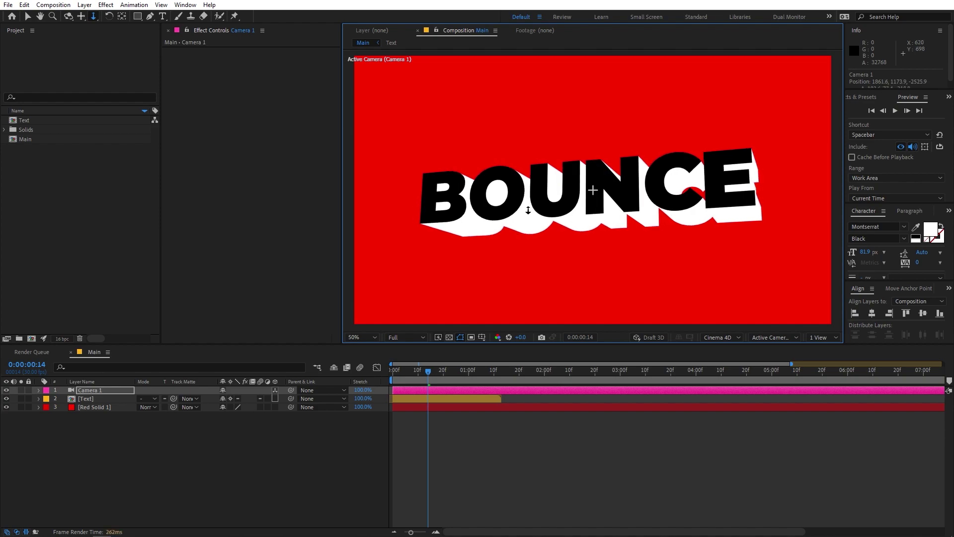
key(c)
click(456, 423)
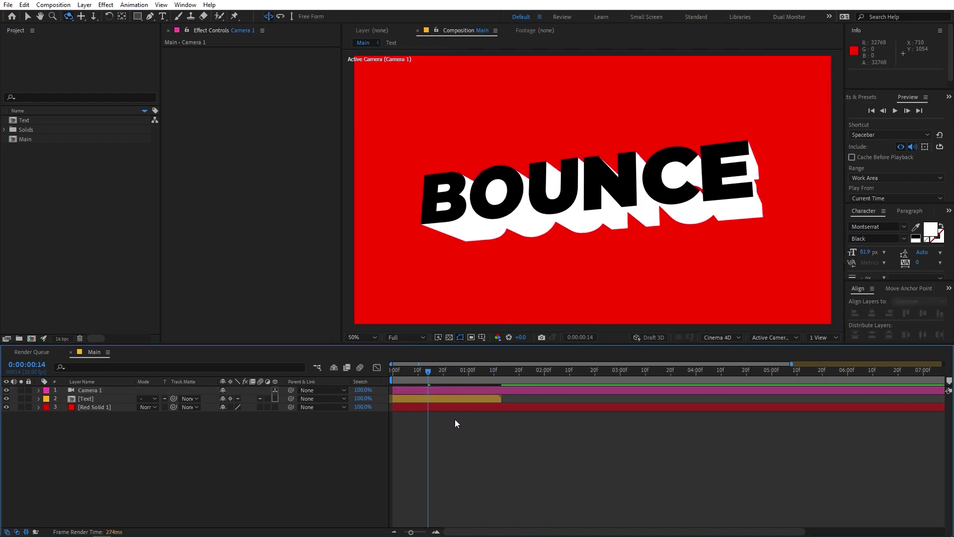
- Add a Stroke layer style to the Text layer with the current time at 0:00:00:18
key(Page_Down)
key(Page_Down)
key(Page_Down)
key(Page_Down)
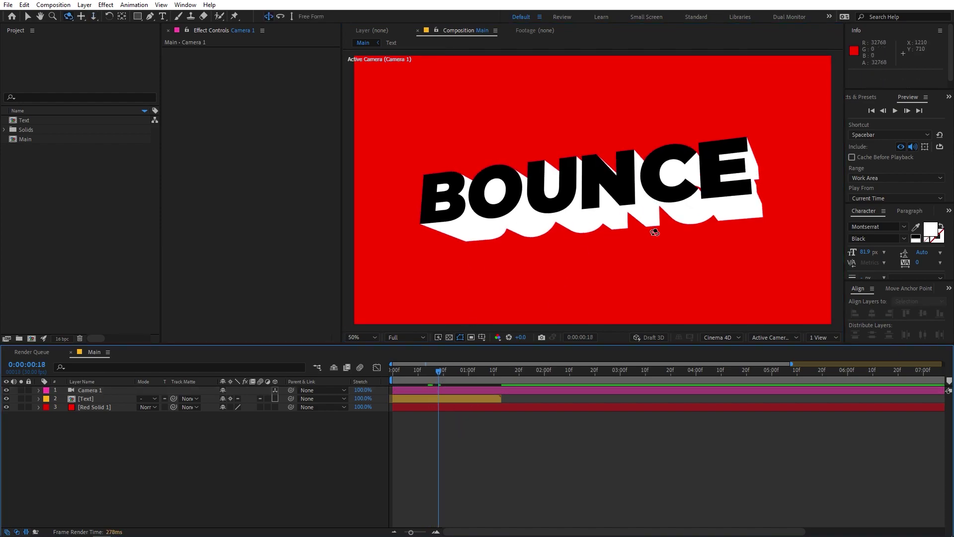
key(v)
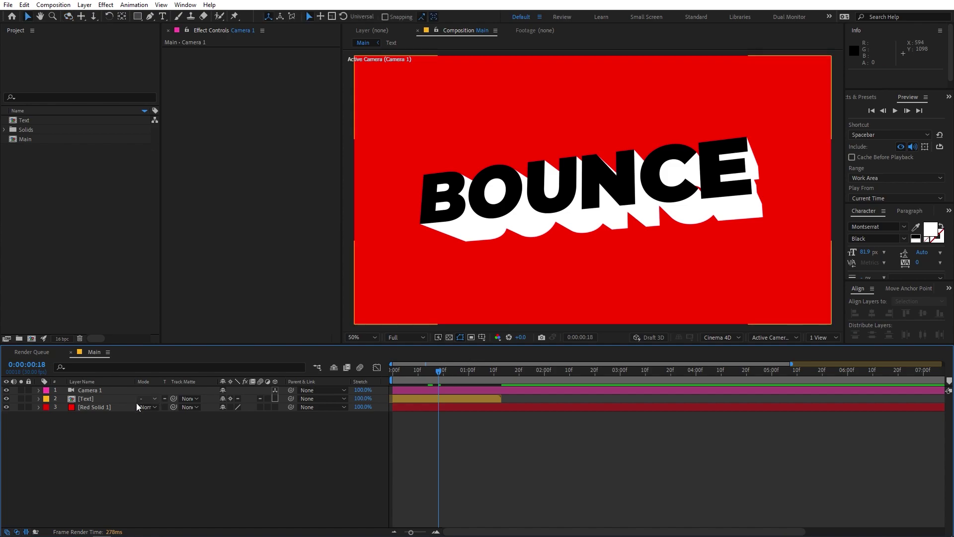
click(85, 398)
right_click(85, 399)
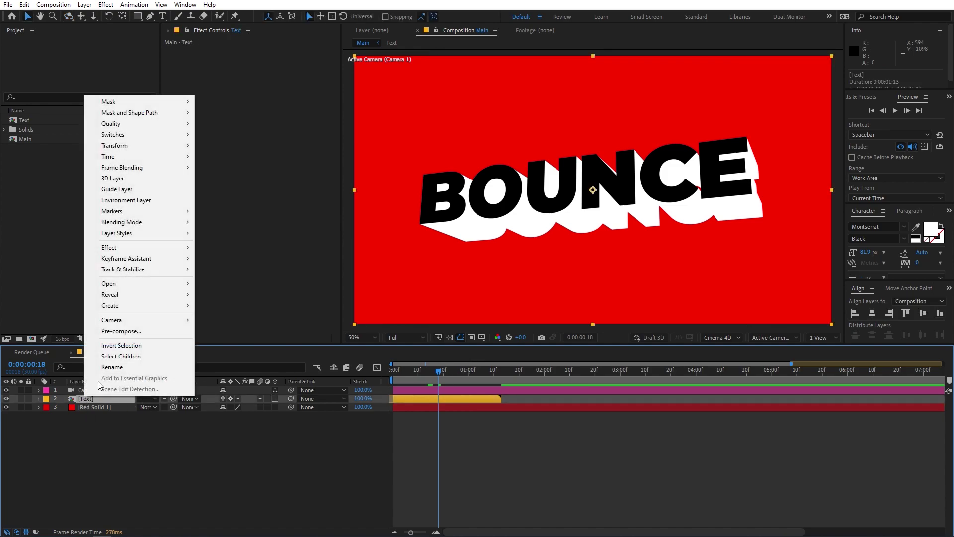
mouse_move(182, 233)
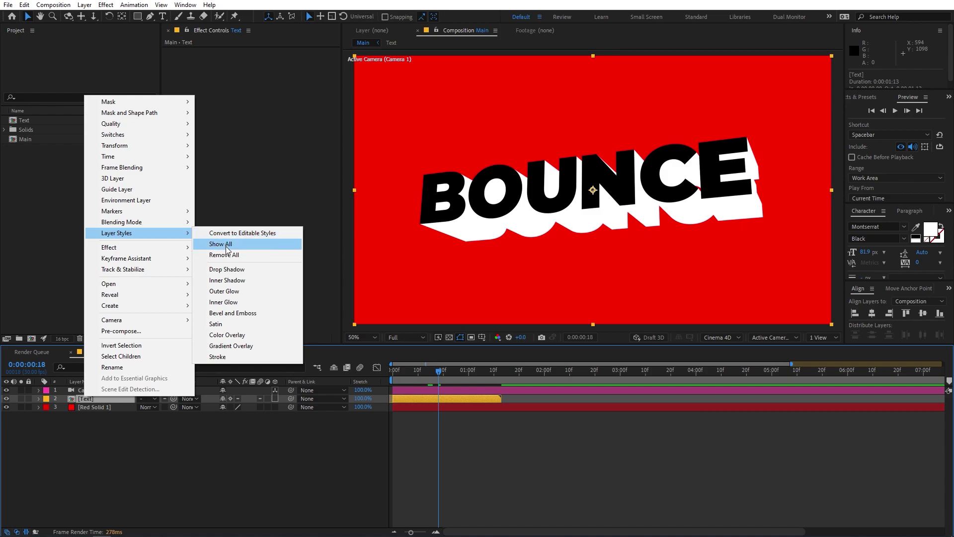
click(223, 357)
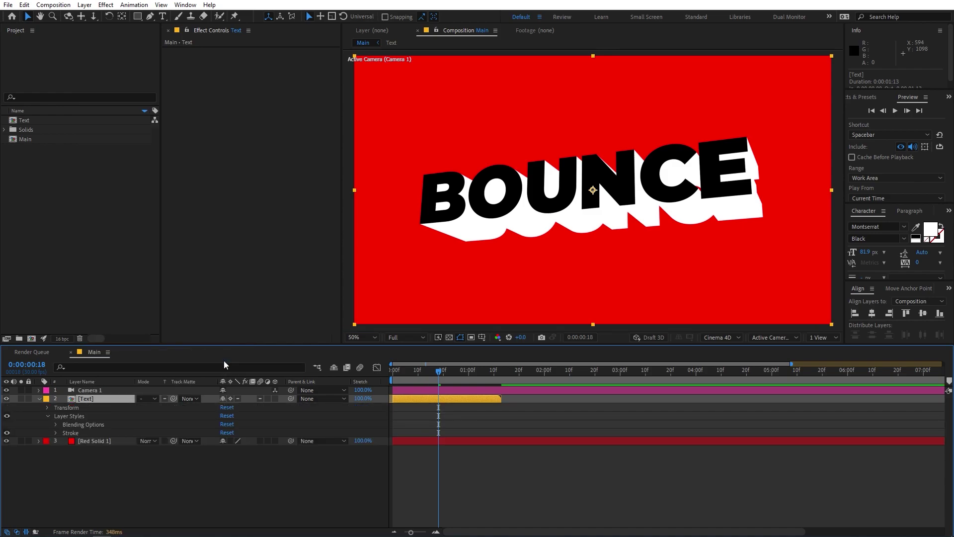
- Set the colour of the Text layer's Stroke style to black (000000)
click(55, 433)
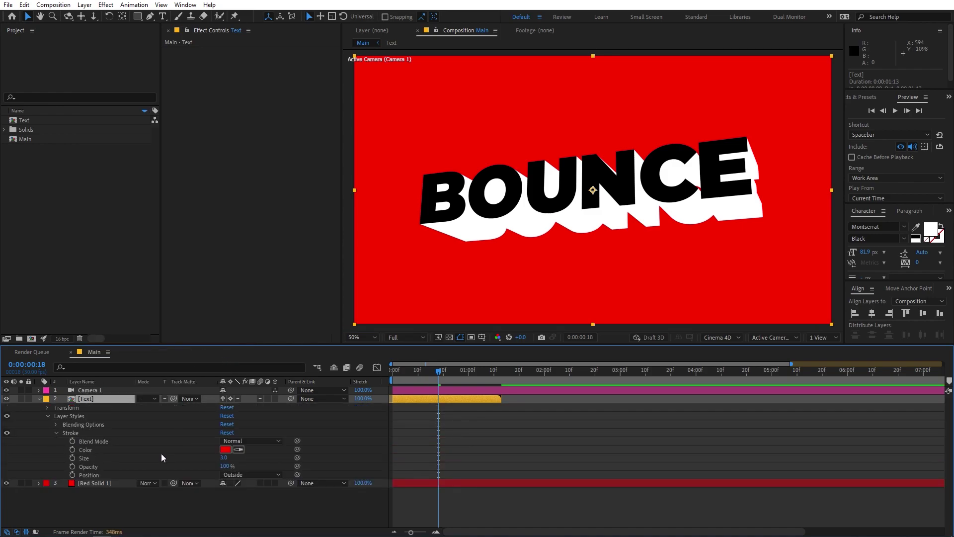
click(225, 450)
drag(100, 338, 41, 399)
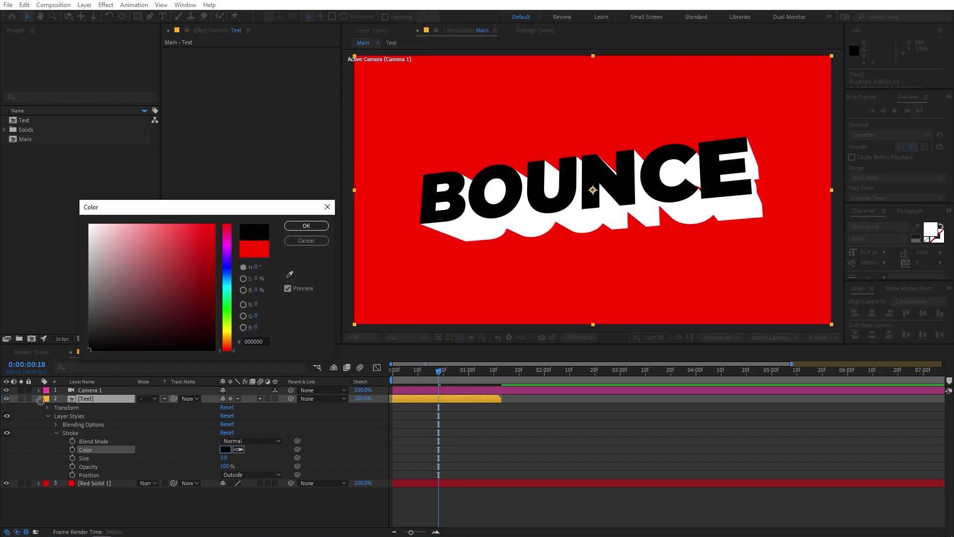
click(306, 225)
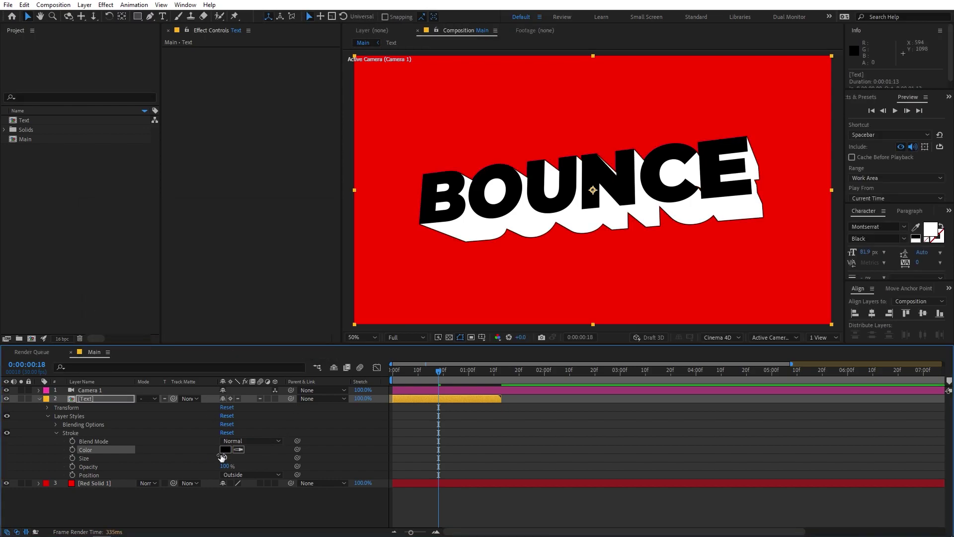
- Set the stroke size to 5.0, preview the outlined animation from the start and scrub to 0:00:01:07
drag(223, 461, 227, 459)
key(space)
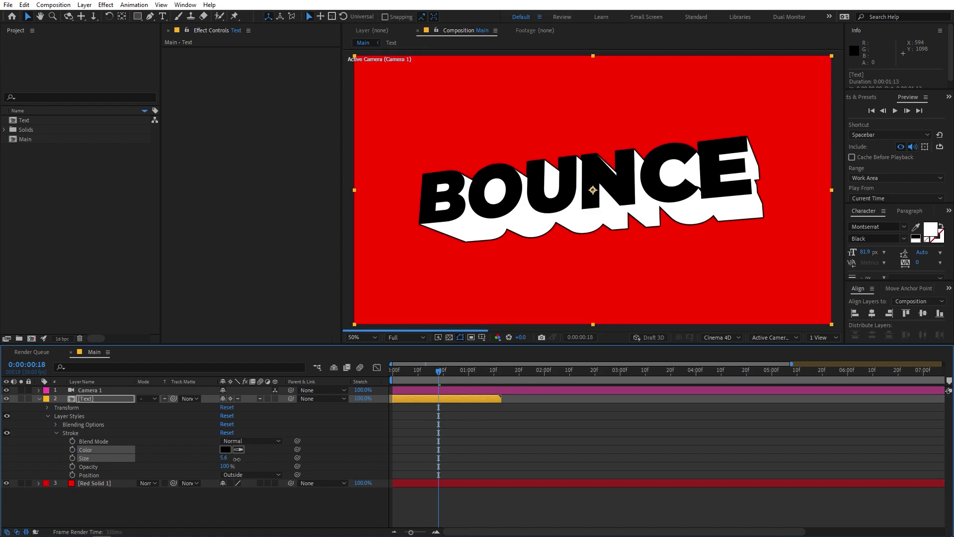
click(224, 458)
text(5)
key(Return)
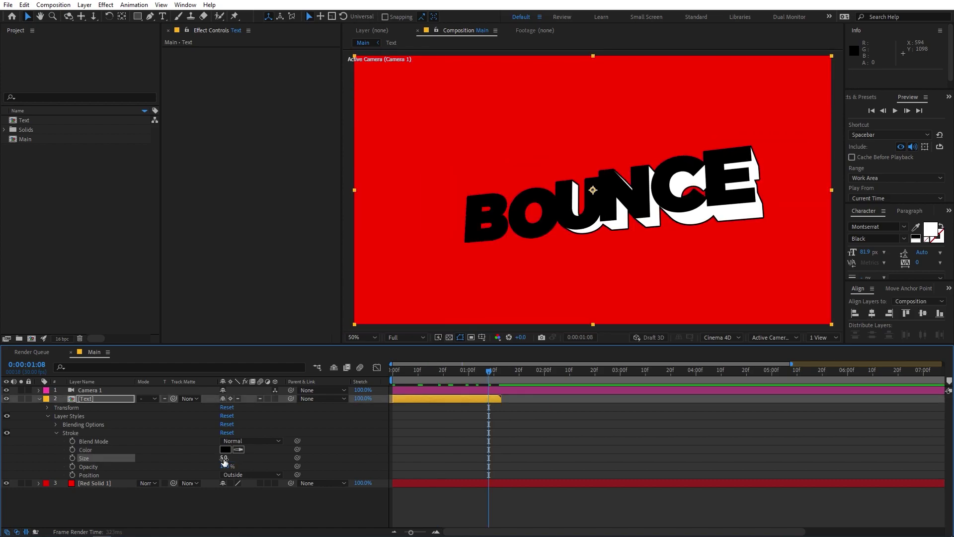
key(Home)
key(space)
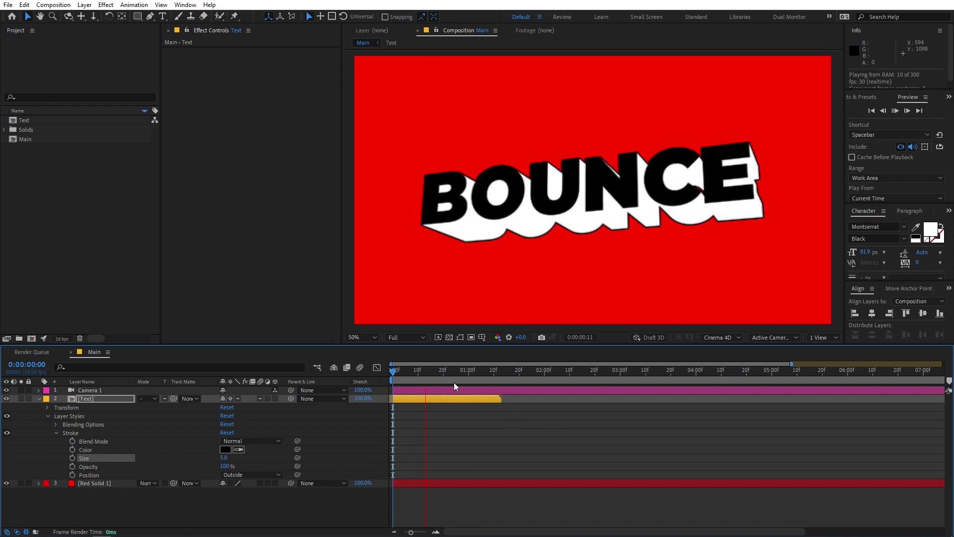
drag(472, 376, 485, 377)
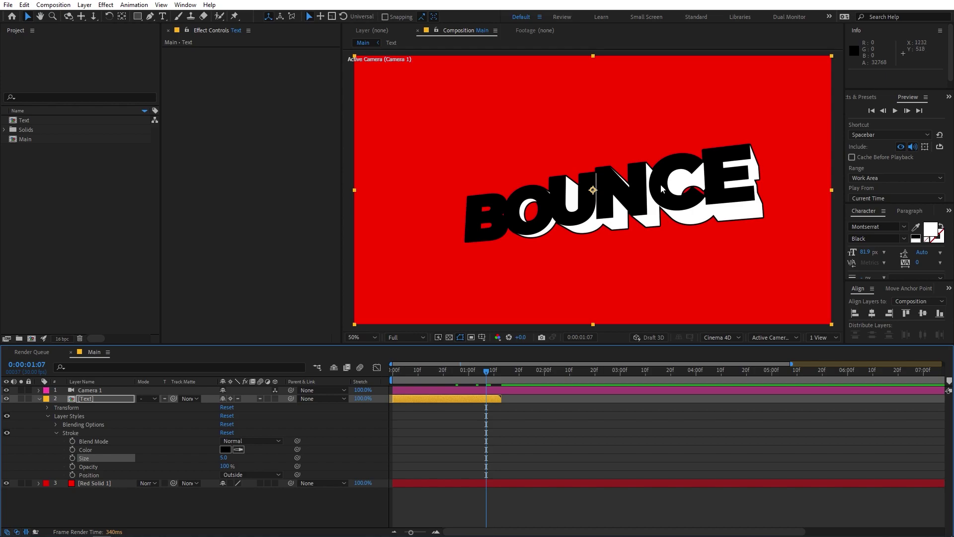
- Time-stretch the Text layer to a stretch factor of 150% and preview the slower animation from the start
right_click(97, 401)
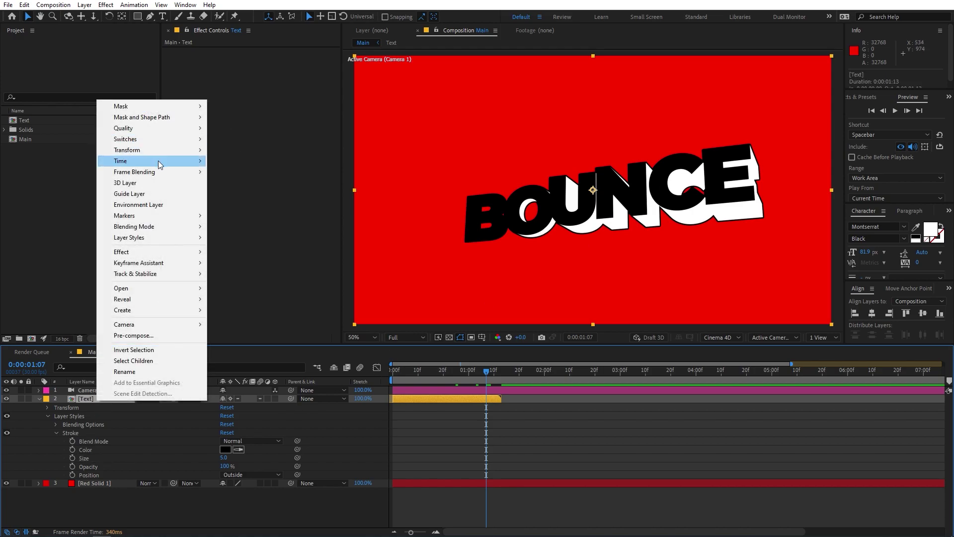
mouse_move(164, 150)
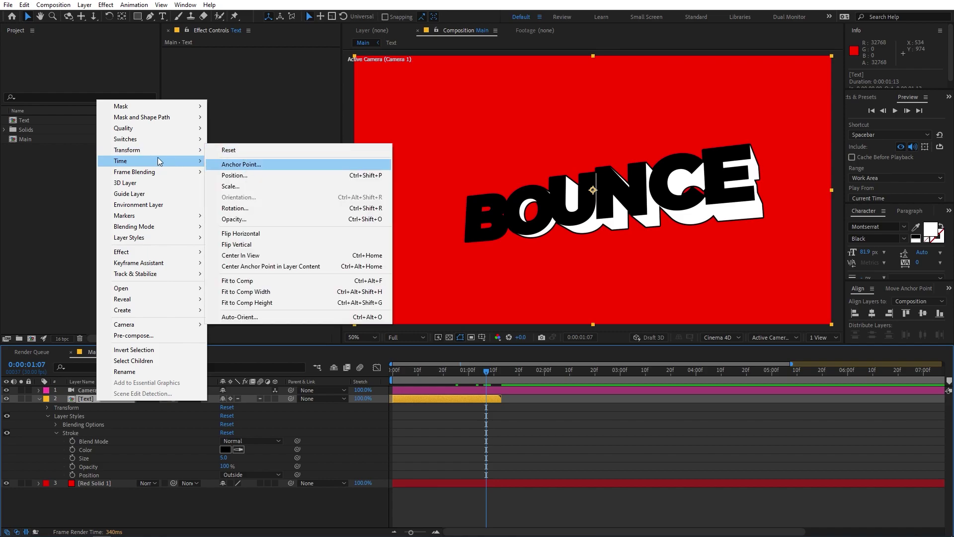
click(248, 183)
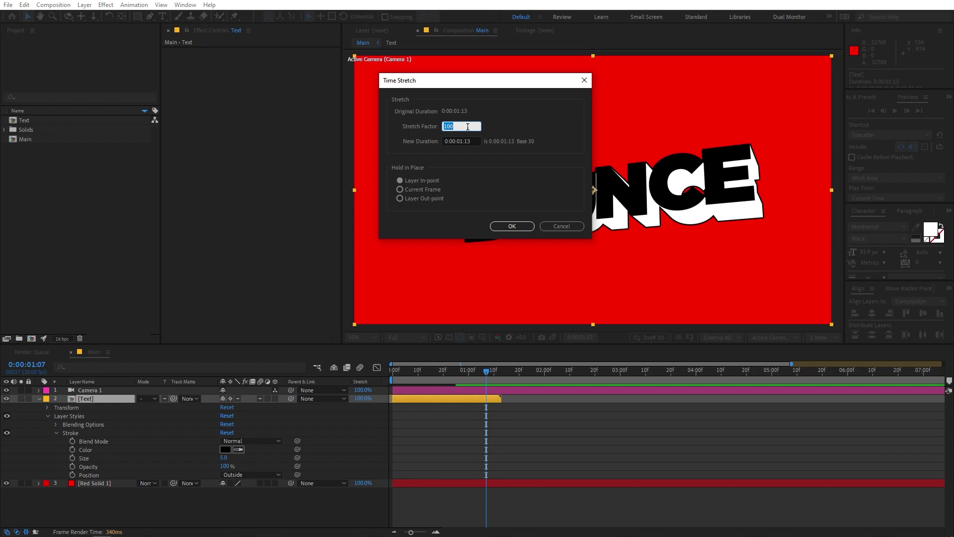
key(Return)
key(Home)
key(space)
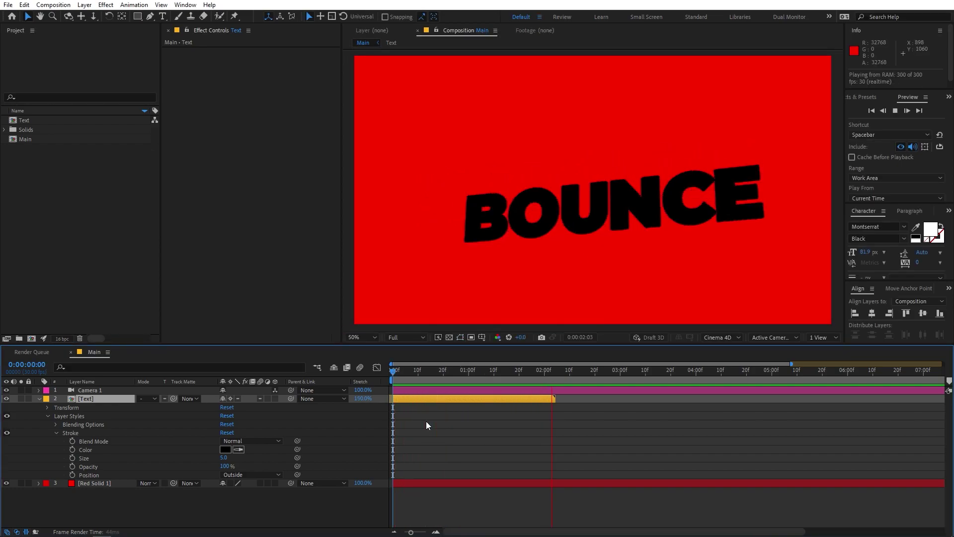
key(space)
- Duplicate the Text layer and place the copy in time directly after the original, near 0:00:02:04
click(554, 377)
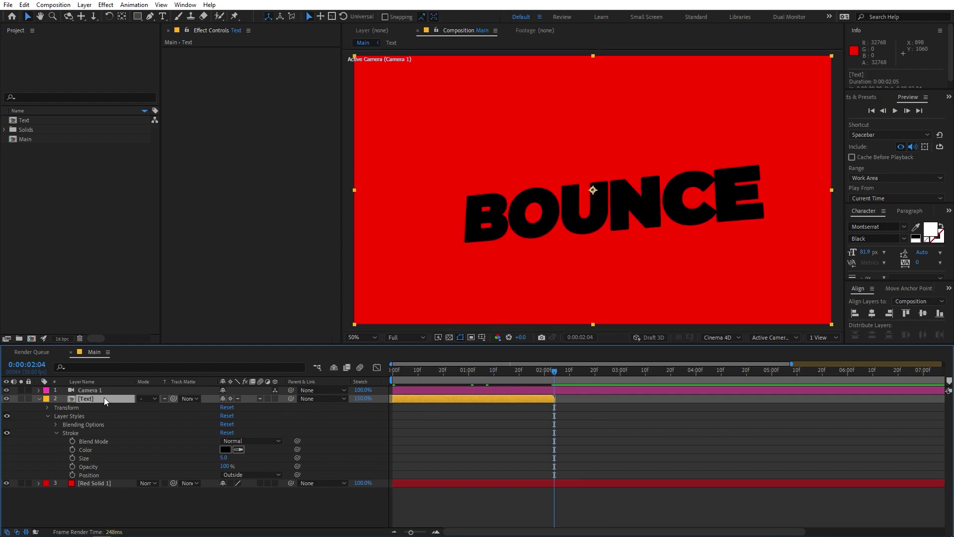
key(ctrl+d)
drag(419, 401, 586, 395)
scroll(583, 407, up, 4)
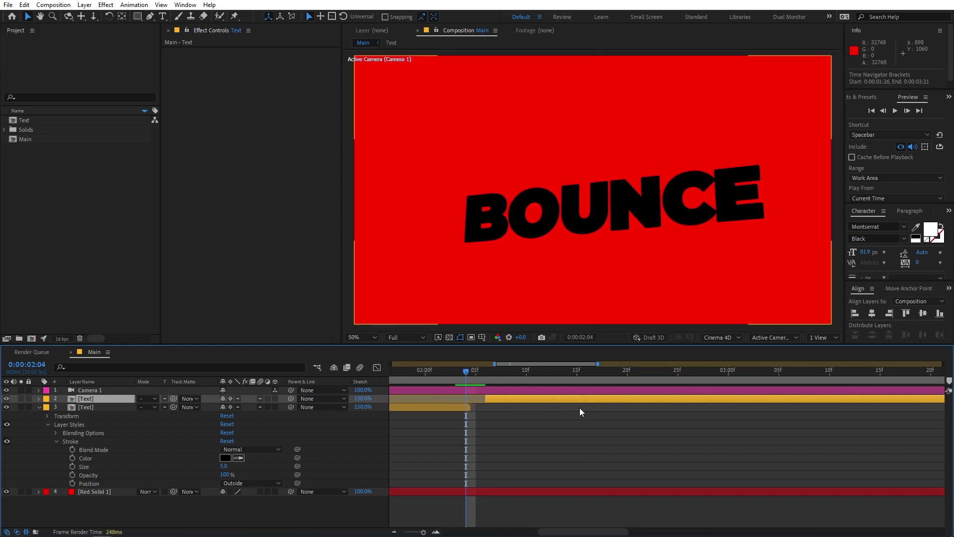
scroll(482, 397, down, 5)
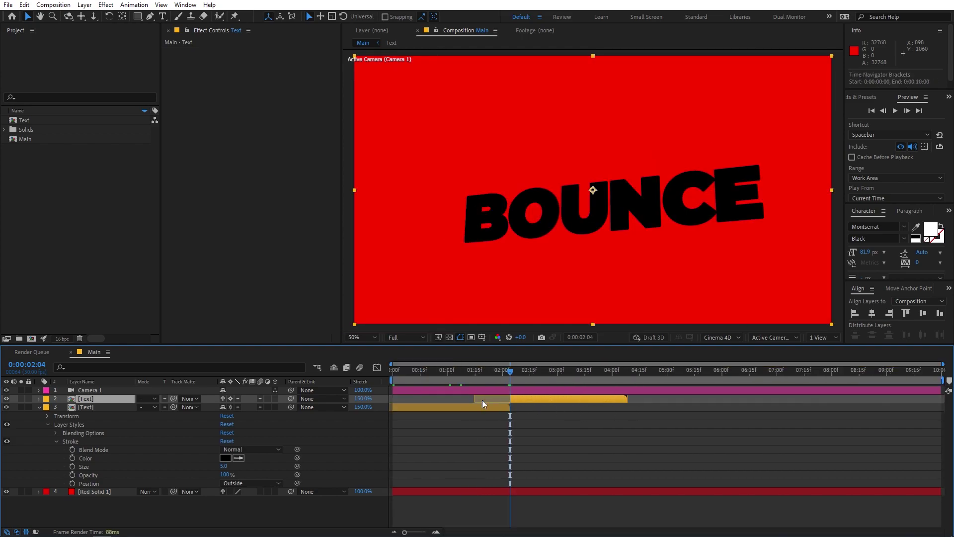
- Duplicate the second Text layer and line up the third copy at its end so the animation plays three times in succession
key(ctrl+d)
drag(550, 399, 643, 395)
key(space)
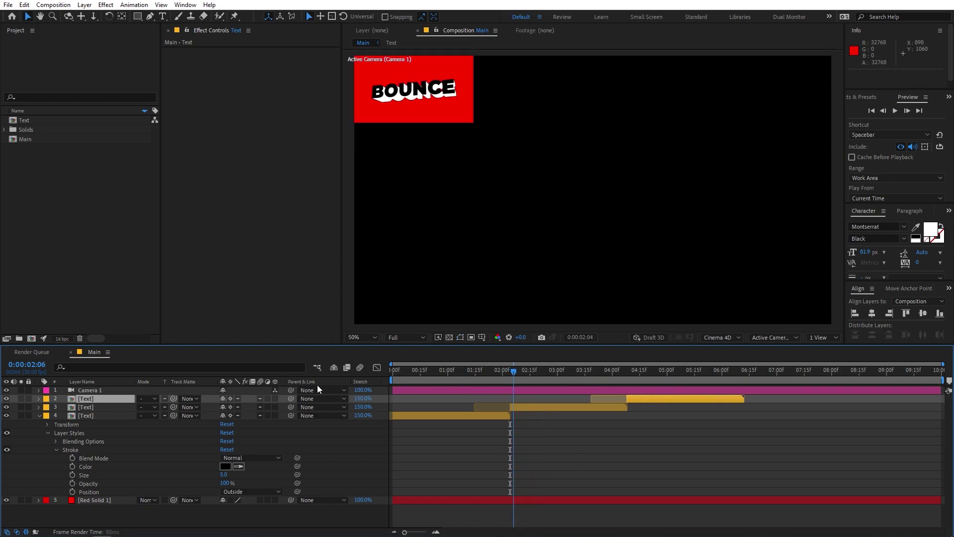
click(472, 425)
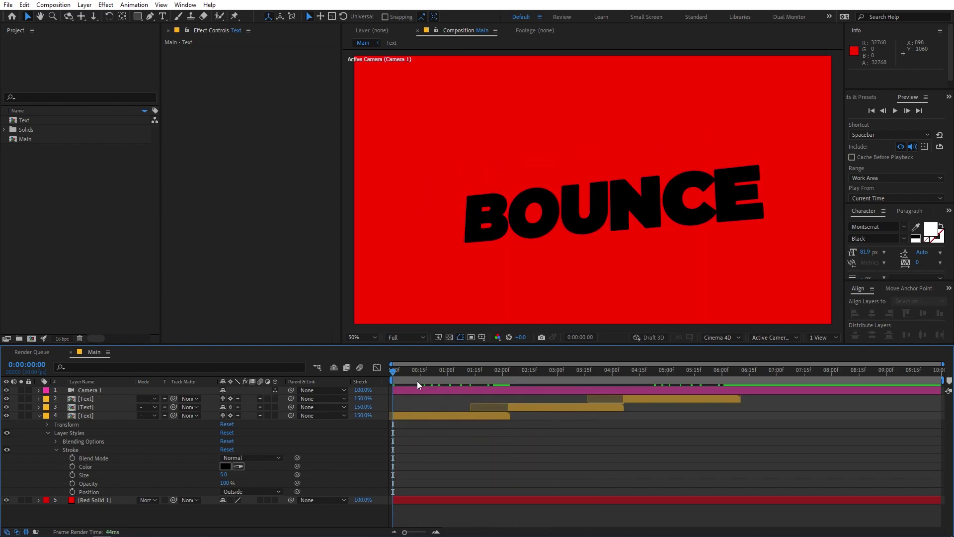
- Add a Point light at 100% intensity and move it below the word to position 1040.0, 1078.3, 500.3, checking at 0:00:00:21
drag(398, 371, 432, 376)
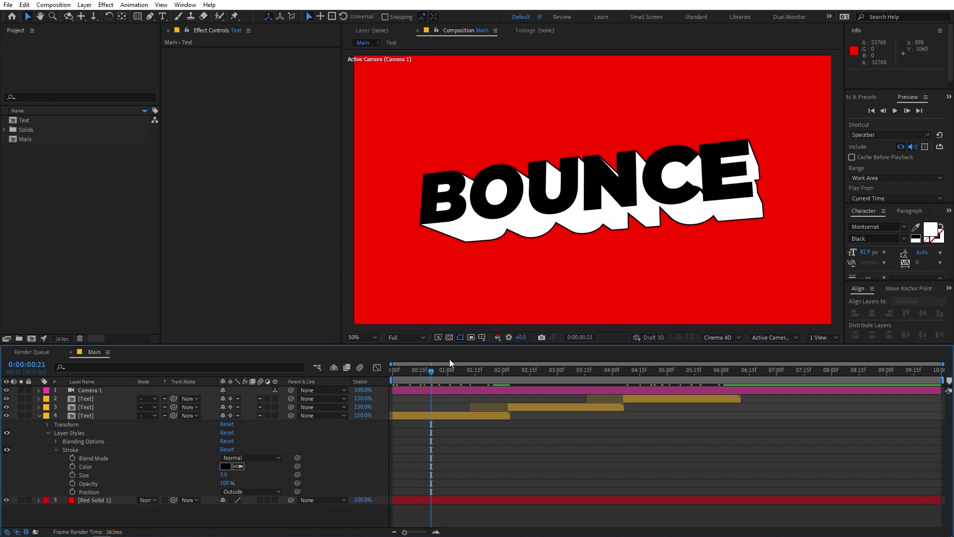
click(84, 5)
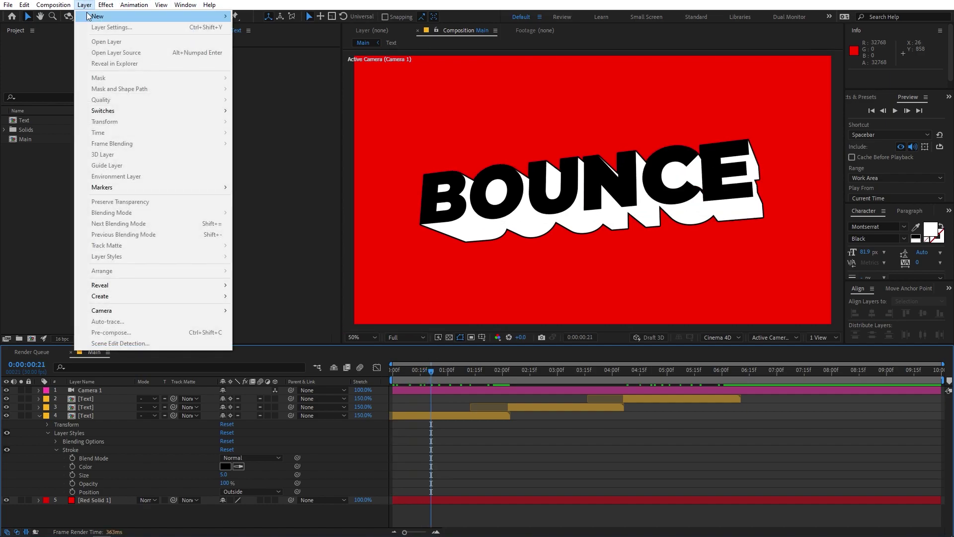
mouse_move(94, 17)
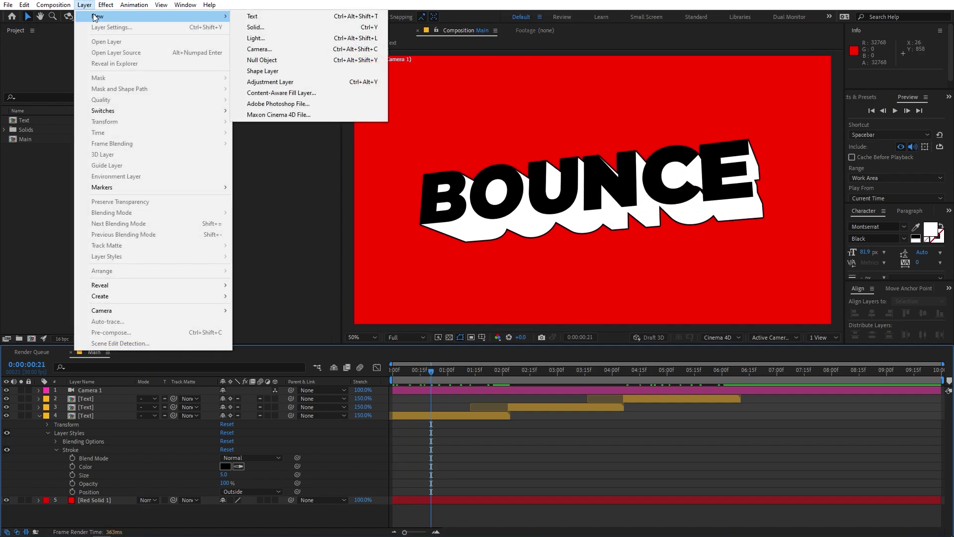
click(258, 36)
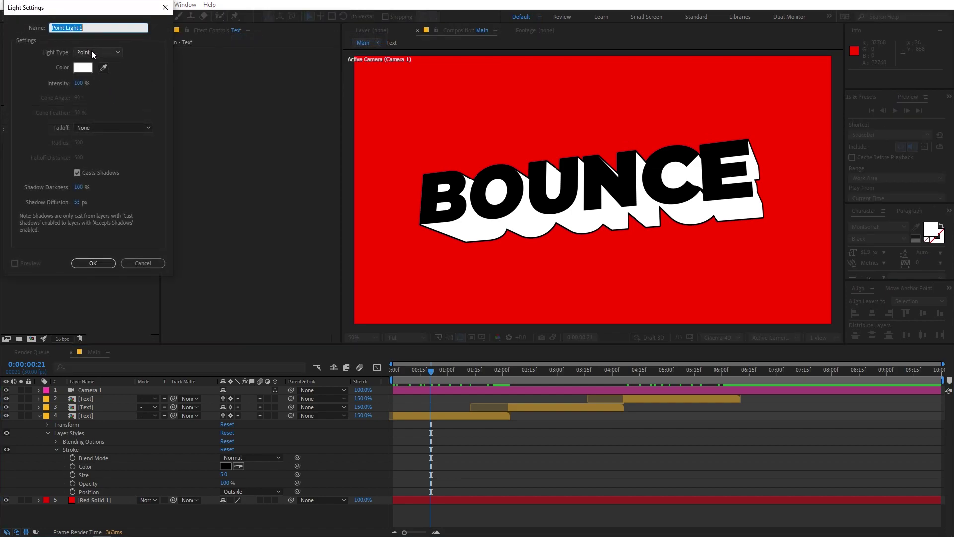
click(93, 263)
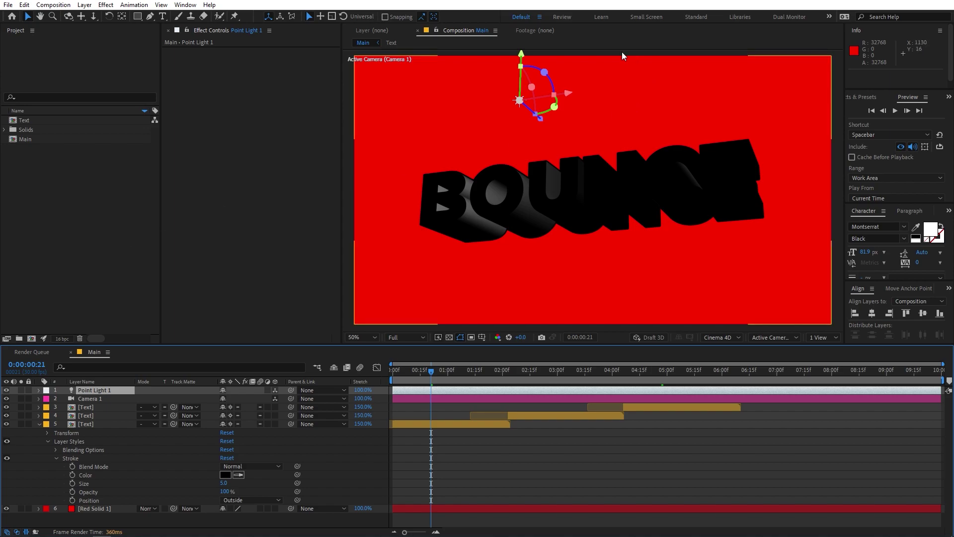
drag(521, 54, 479, 247)
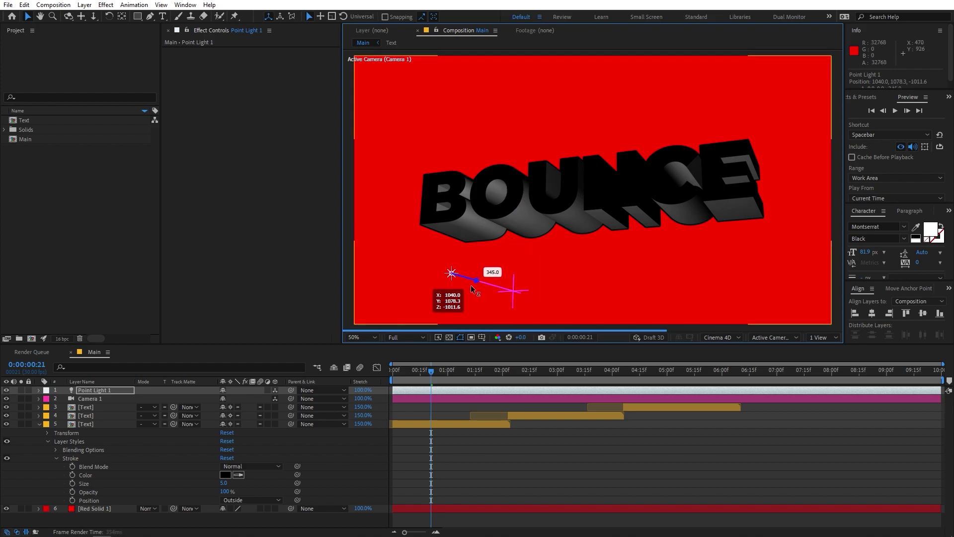
drag(475, 285, 684, 273)
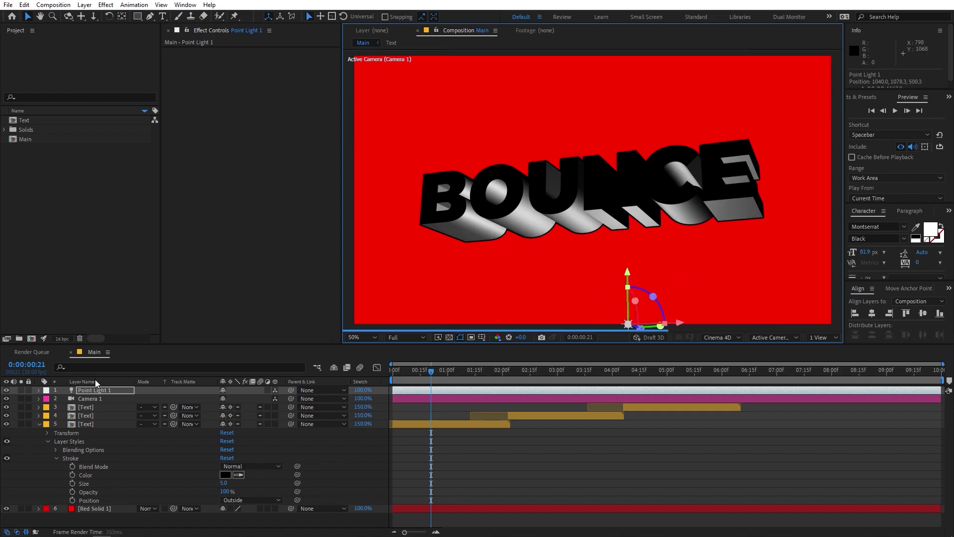
- Raise the intensity of Point Light 1 to about 275%
click(94, 390)
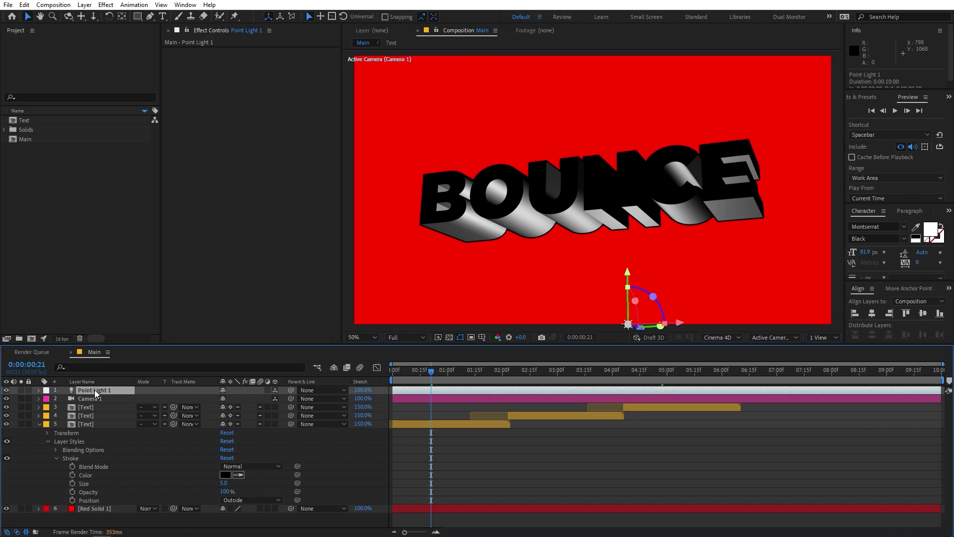
key(a)
key(a)
drag(226, 407, 296, 406)
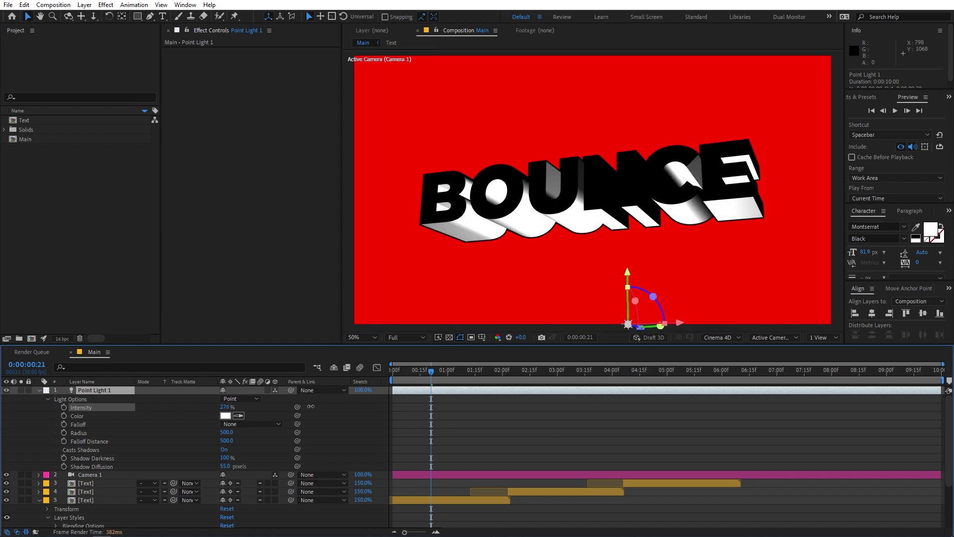
click(96, 393)
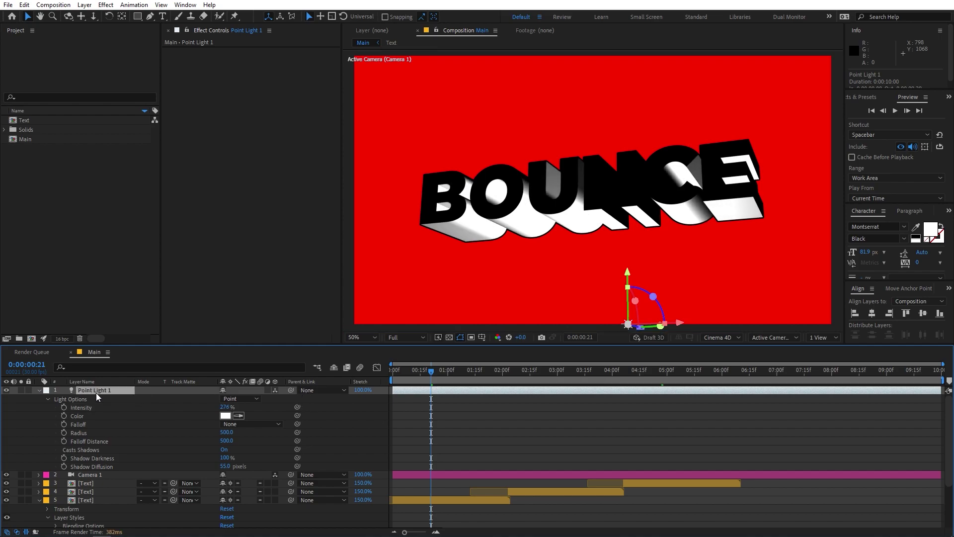
- Duplicate Point Light 1 and move the copy above the right end of the word to position 1764.7, 179.8, 500.3
key(ctrl+d)
key(comma)
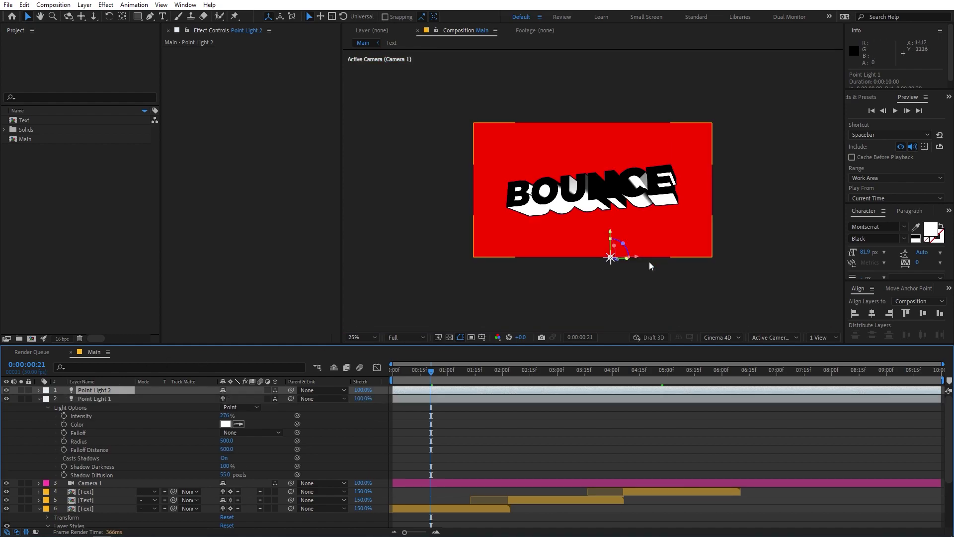
drag(610, 231, 604, 153)
key(period)
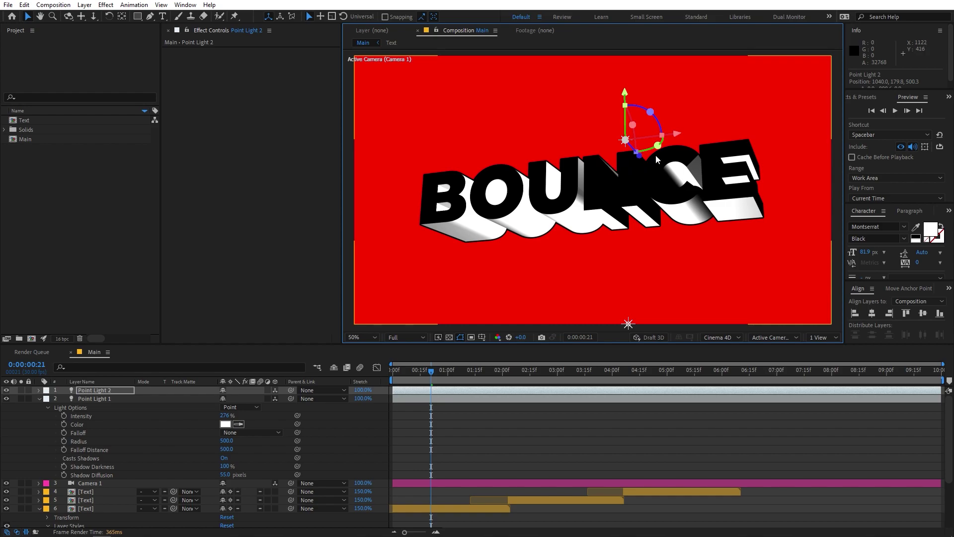
drag(673, 136, 828, 109)
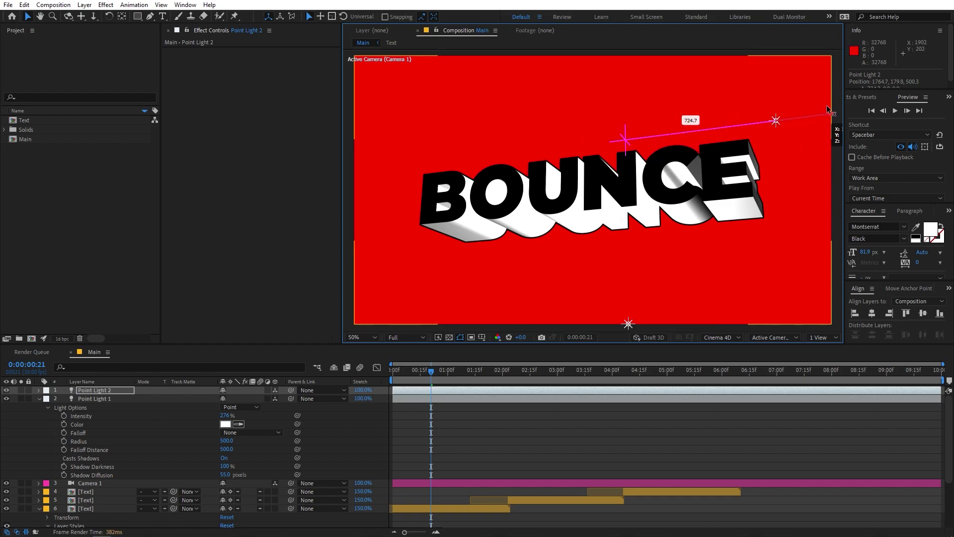
- Preview the lit animation, check the word at 0:00:02:07, and delete both point lights
key(space)
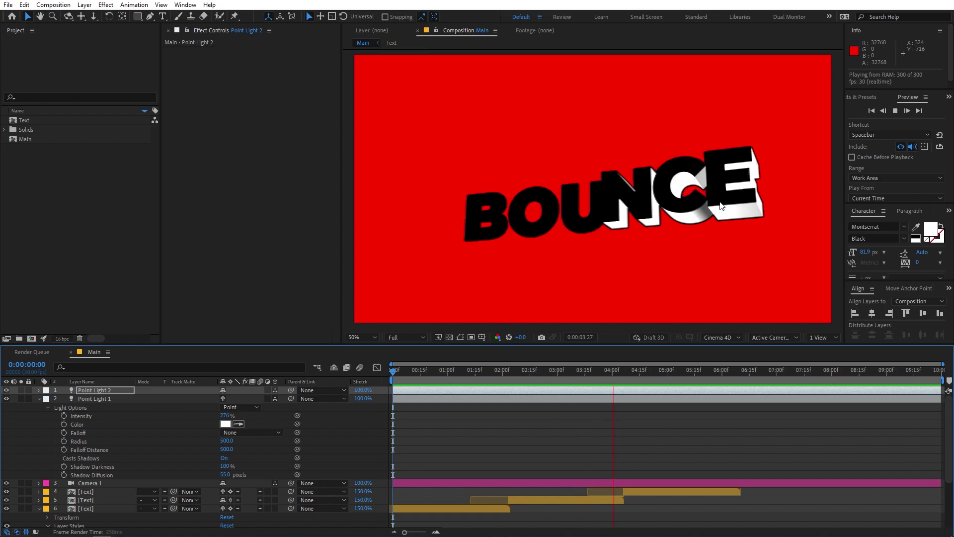
click(567, 378)
click(515, 379)
shift+click(109, 398)
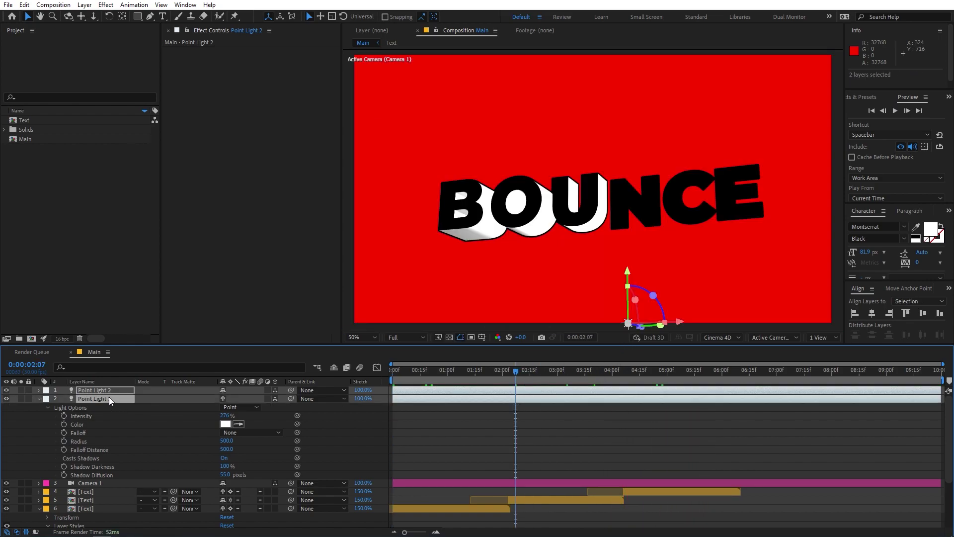
key(Delete)
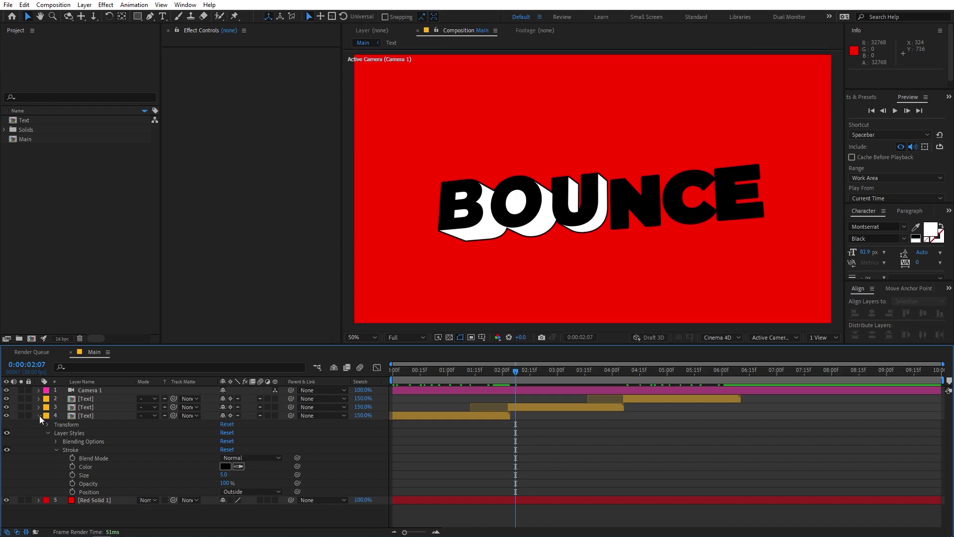
- Collapse the lowest Text layer's properties and preview the finished BOUNCE animation from the beginning of the composition
click(39, 415)
key(space)
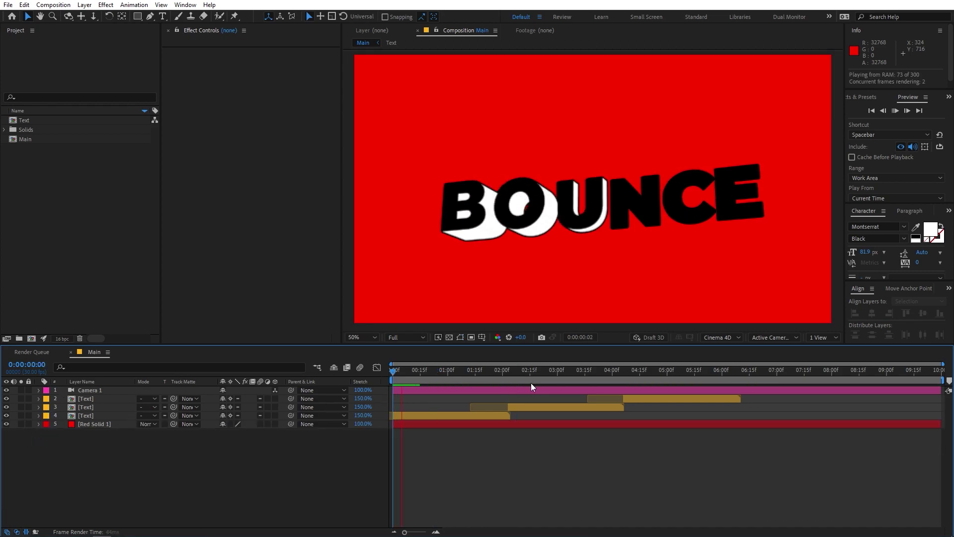
click(195, 393)
key(Home)
key(space)
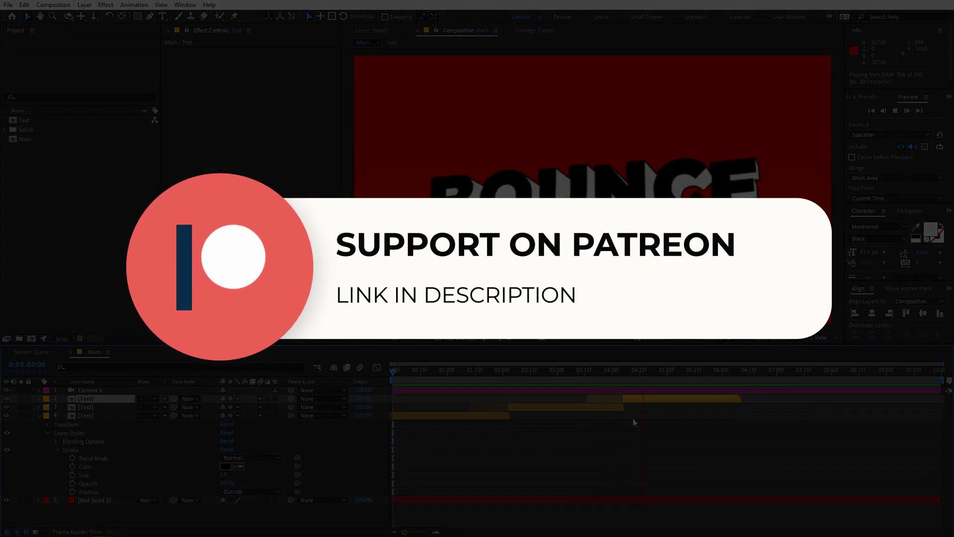
key(space)
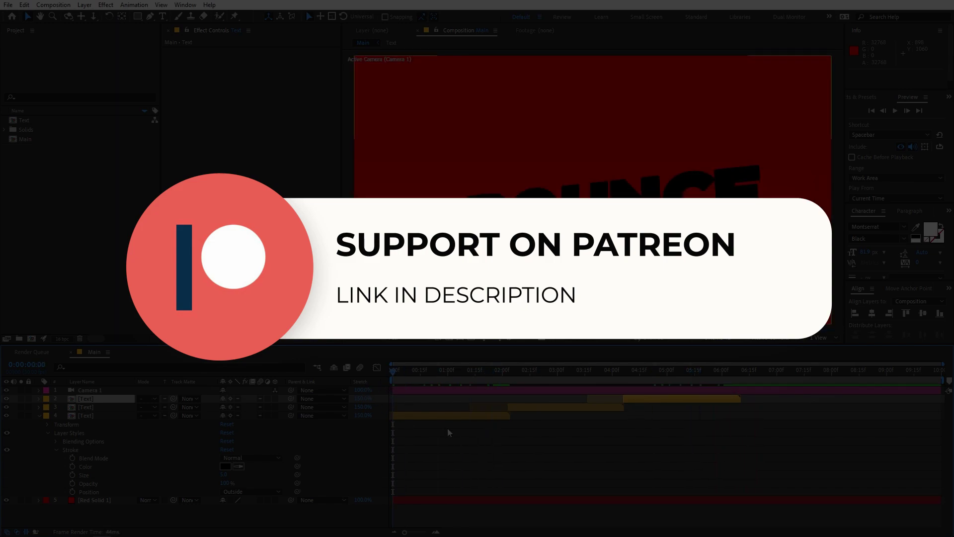
key(space)
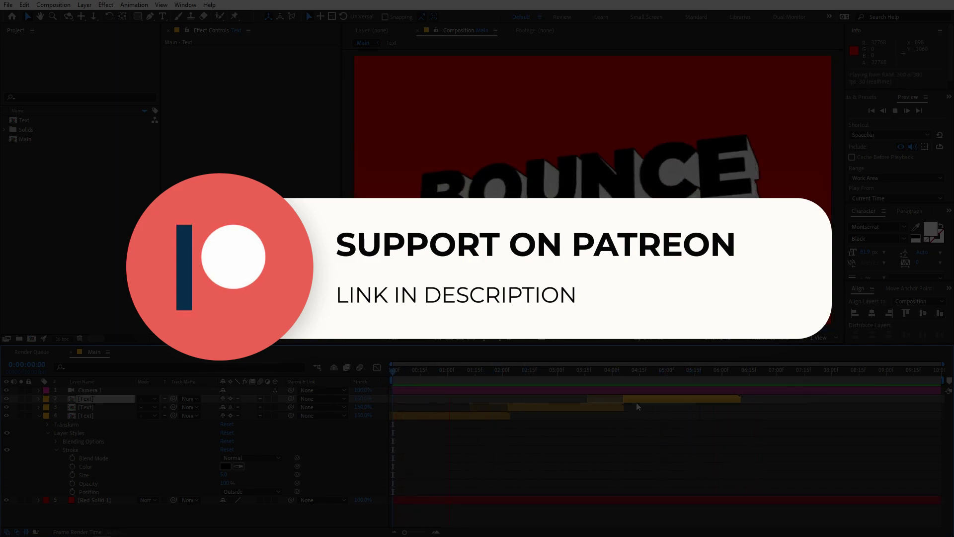